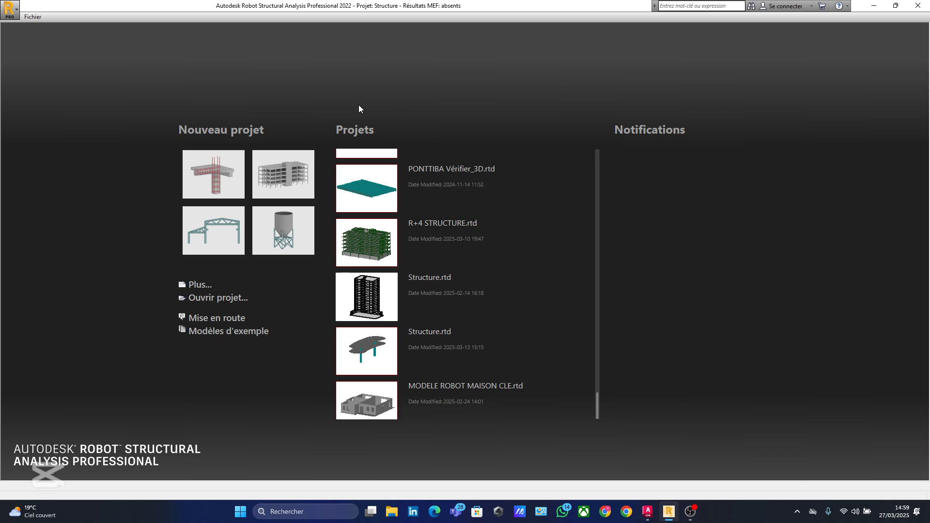
scroll(383, 292, up, 2)
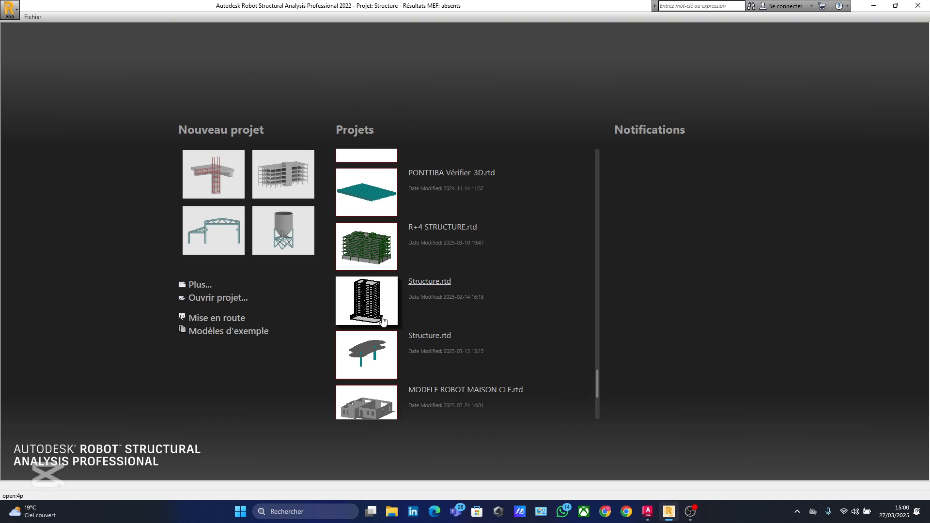
scroll(379, 287, up, 2)
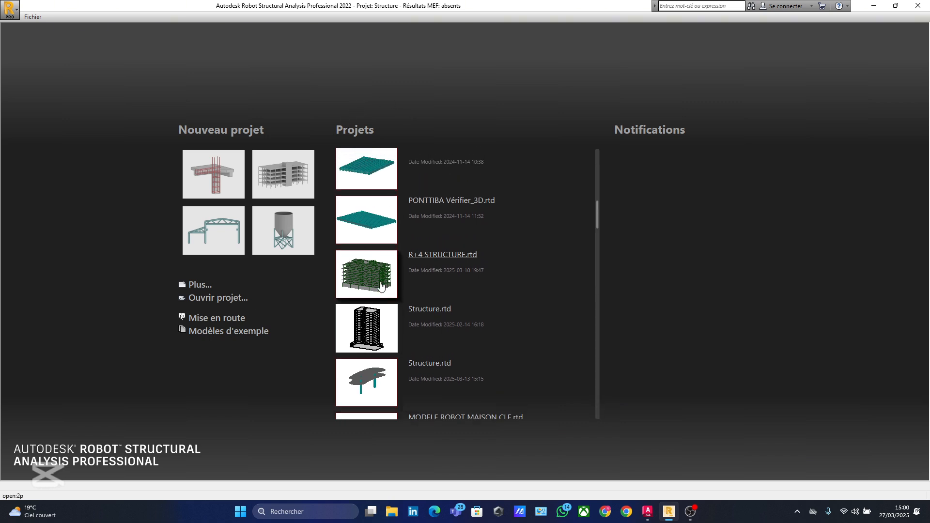
scroll(381, 281, down, 1)
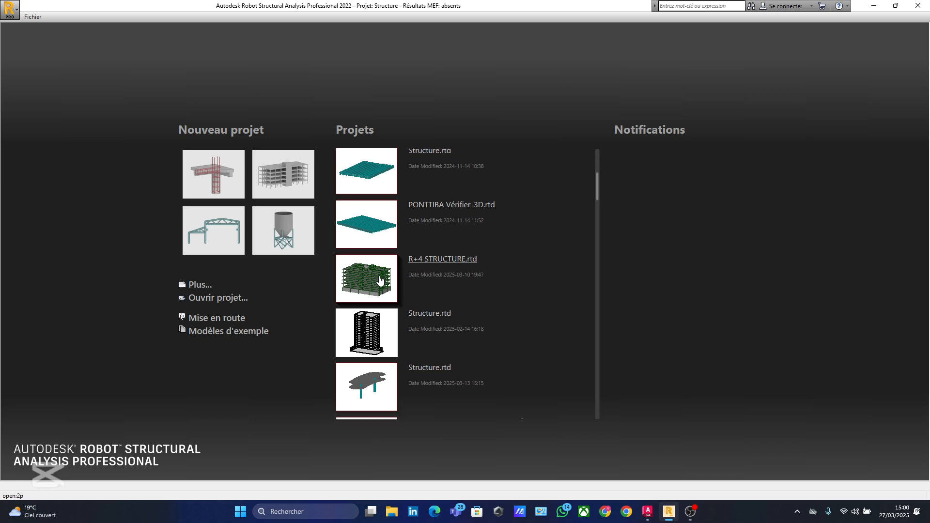
drag(597, 218, 589, 414)
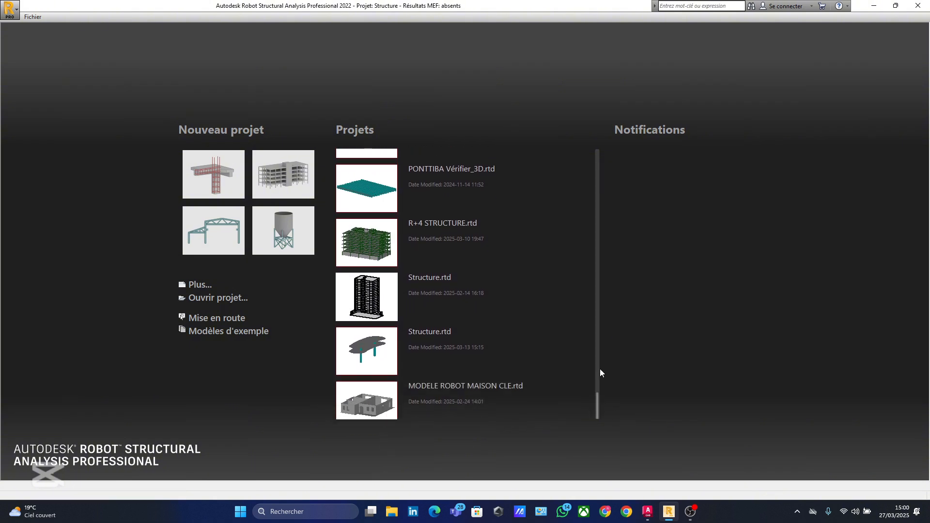
drag(600, 373, 592, 279)
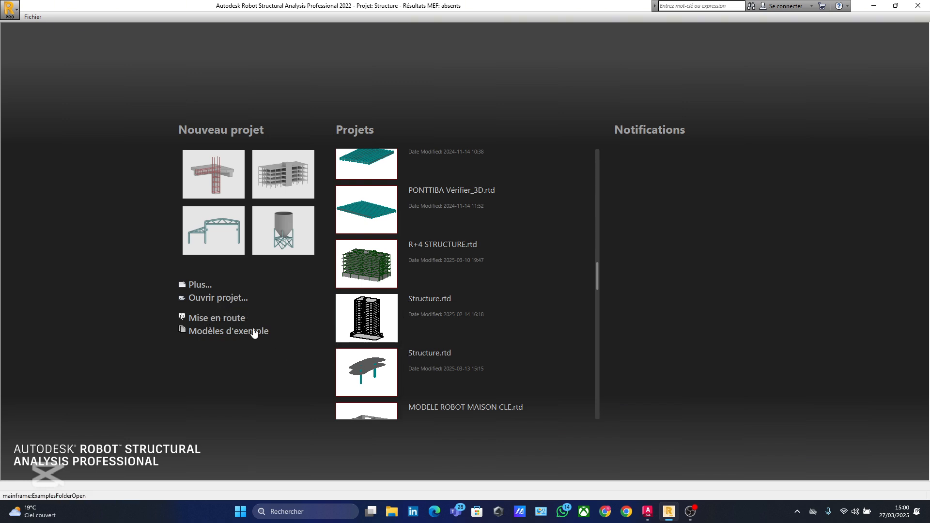
Create a new project from the full list of project types, choosing the multi-storey building structure
click(200, 286)
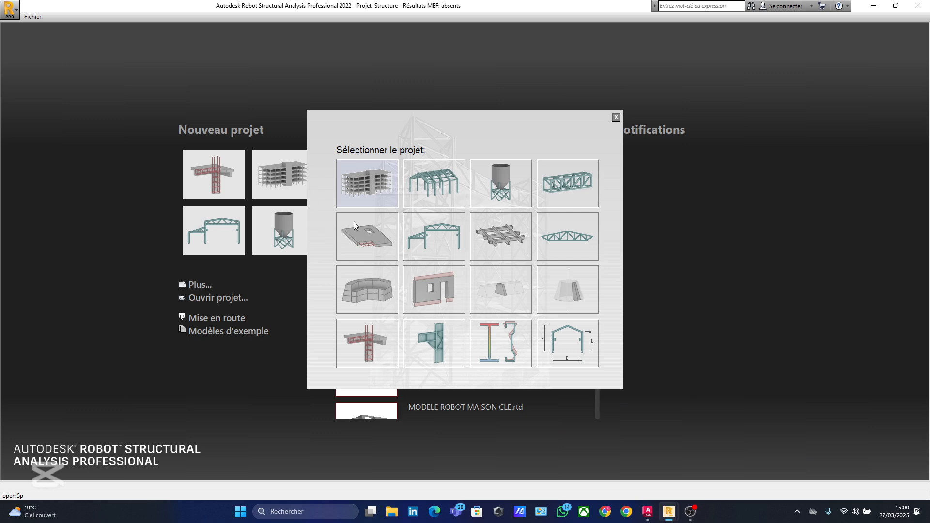
click(371, 184)
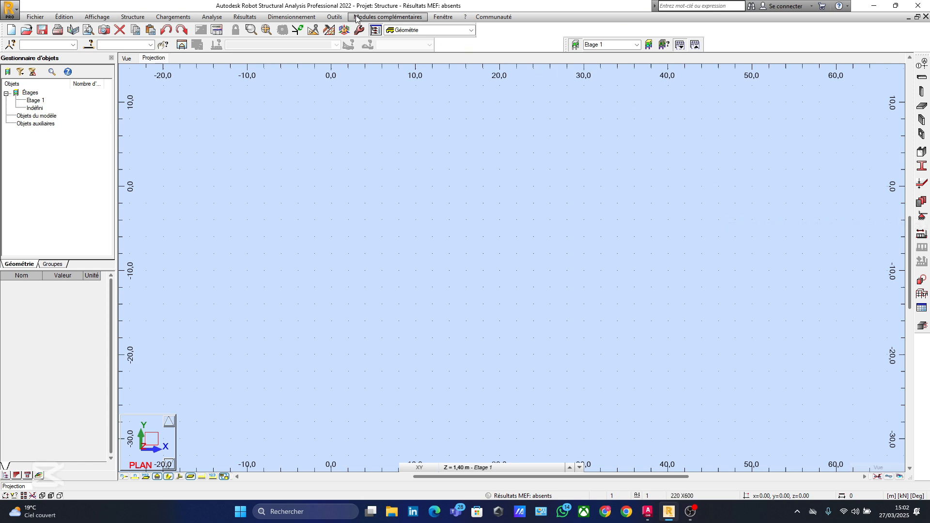
click(131, 18)
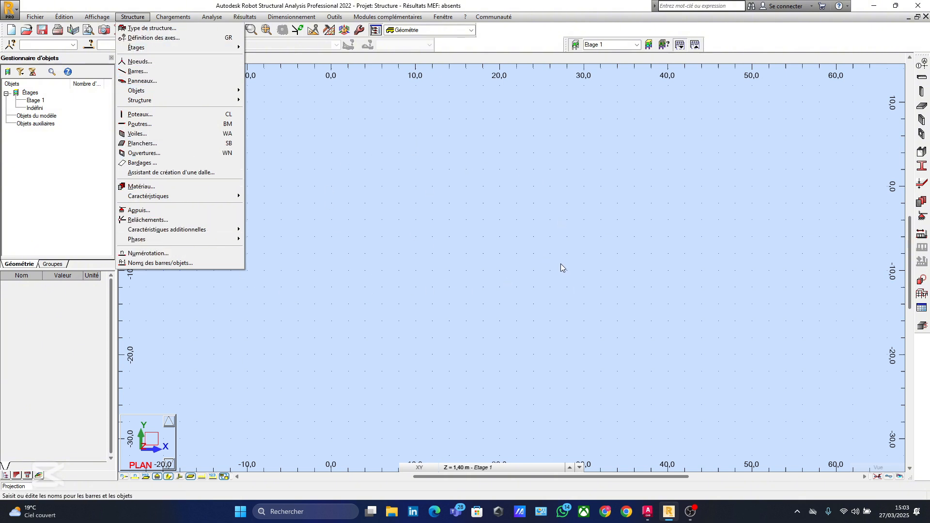
click(365, 158)
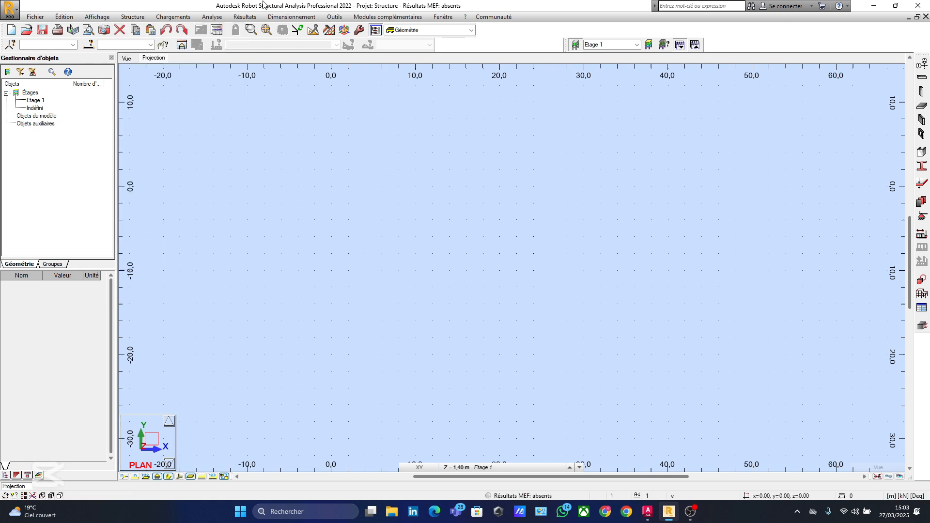
click(275, 20)
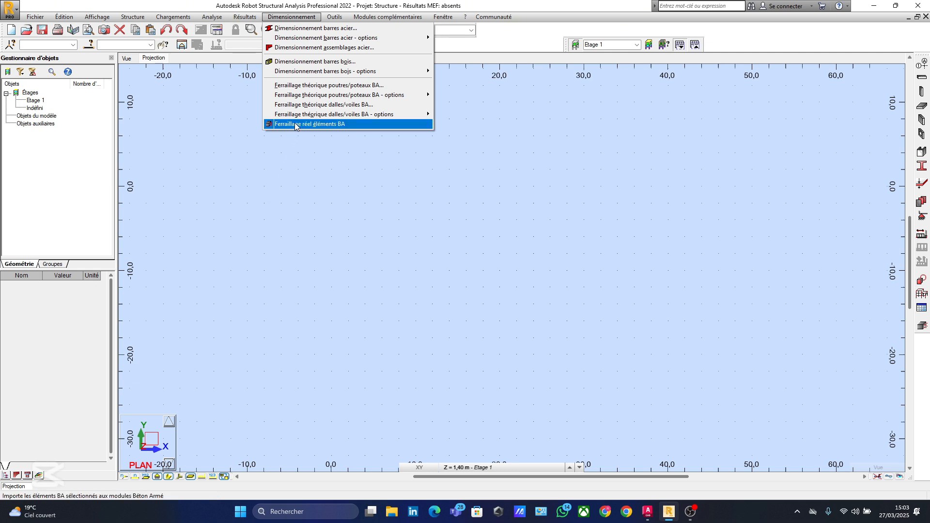
mouse_move(301, 95)
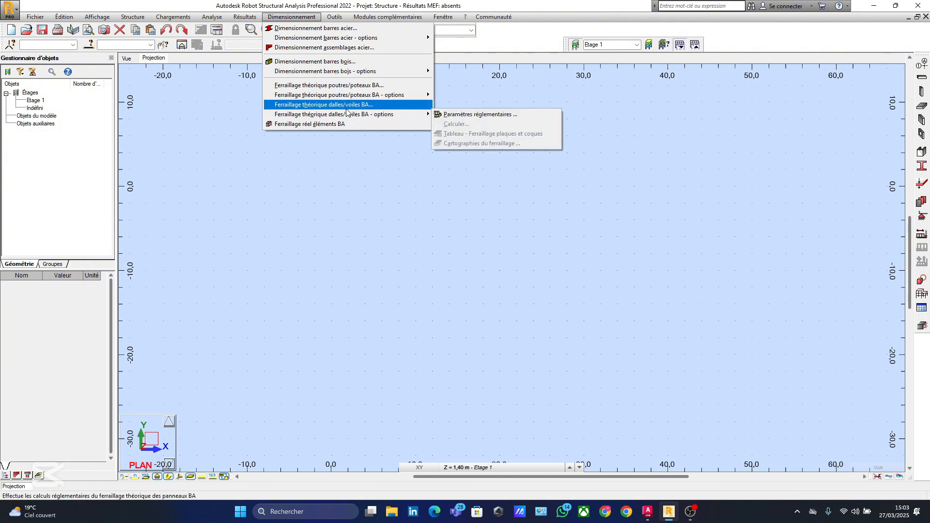
click(367, 183)
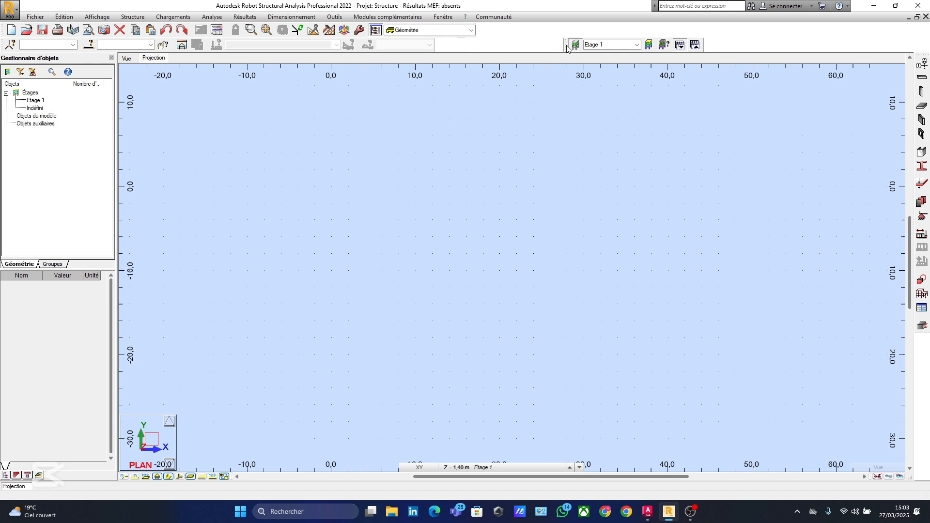
Move the storey toolbar beside the other docked toolbars, and show the Edition toolbar docked next to the Géométrie layout selector
drag(567, 48, 441, 47)
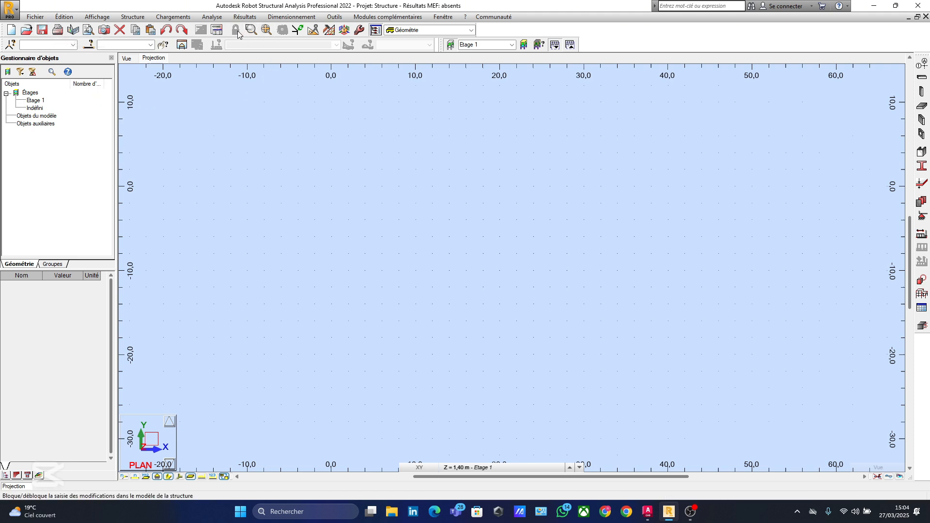
click(314, 29)
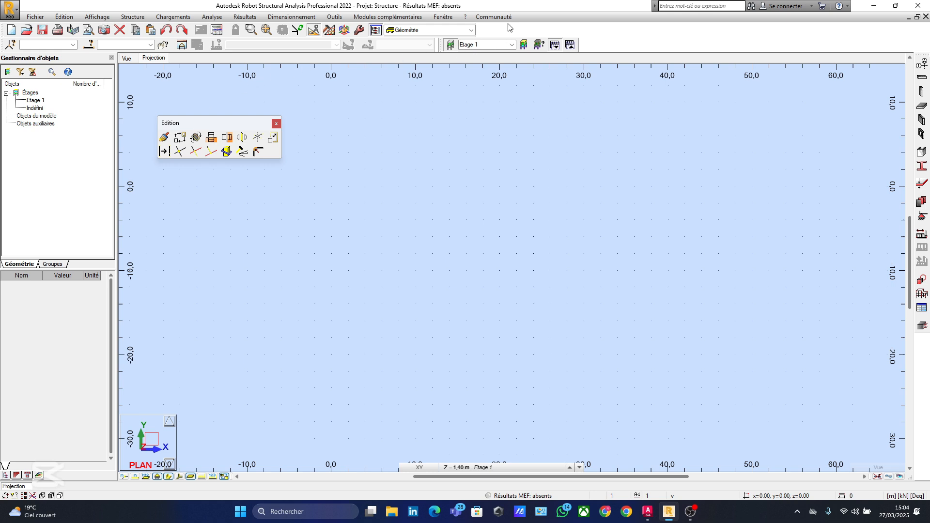
drag(519, 25, 520, 27)
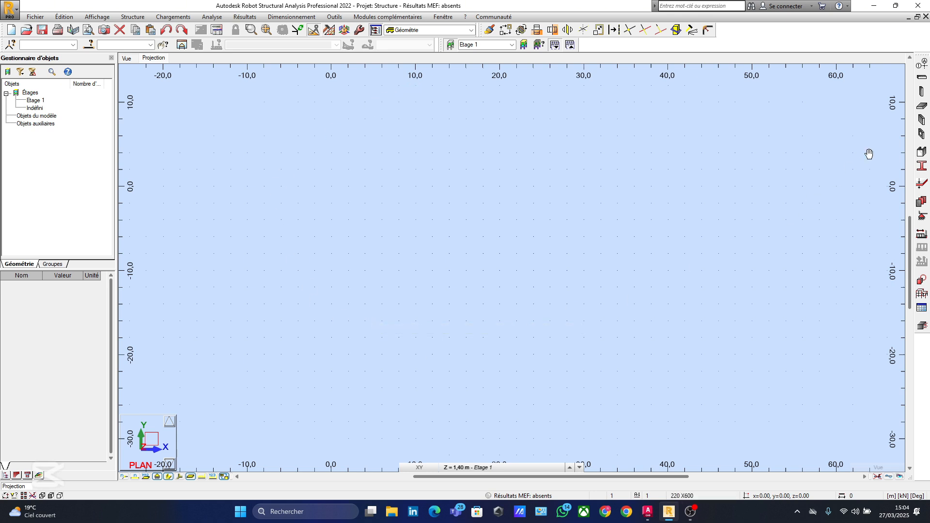
click(132, 17)
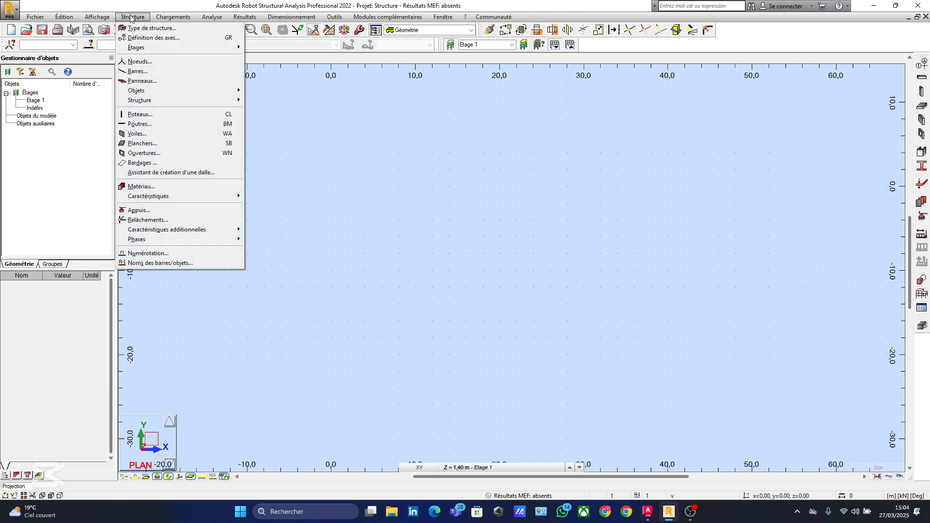
click(130, 16)
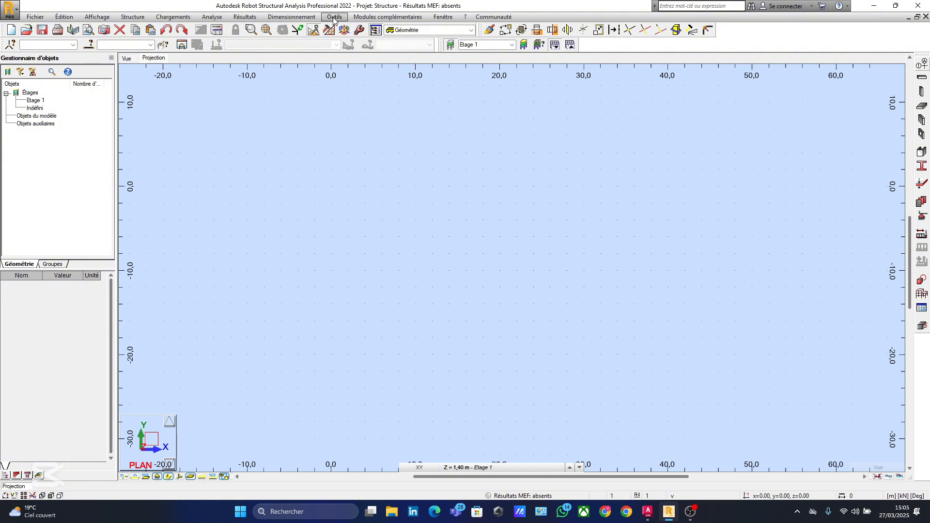
Review the Préférences pages for languages, general and view parameters, display, toolbars, output documents and advanced options, leaving the settings unchanged
click(334, 18)
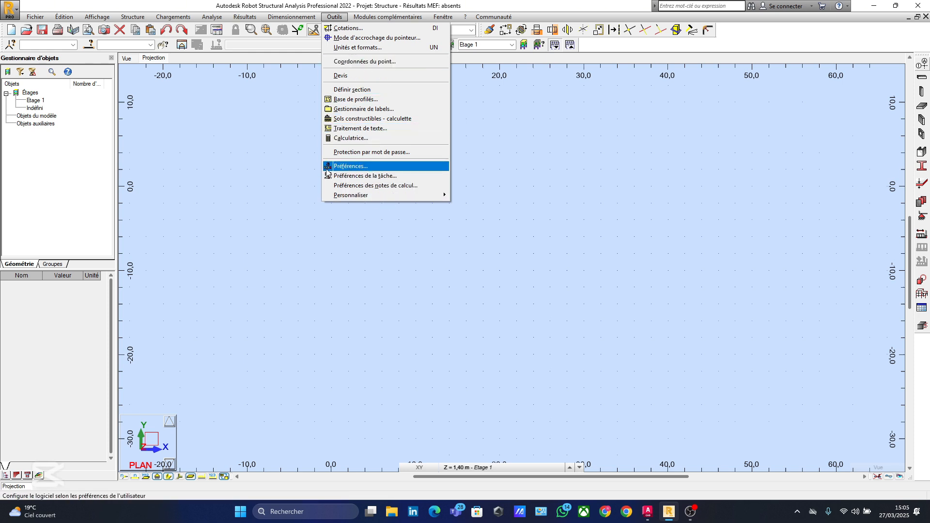
click(344, 167)
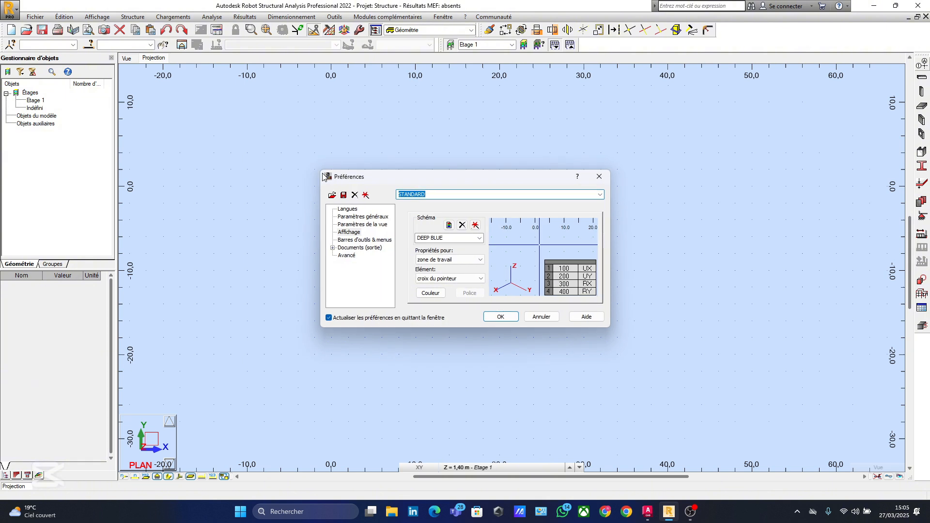
drag(476, 184, 408, 101)
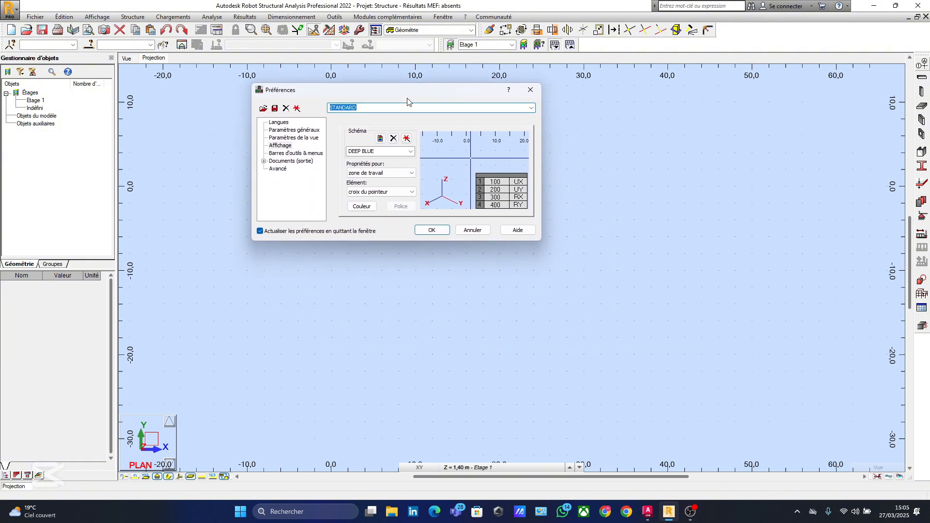
click(283, 124)
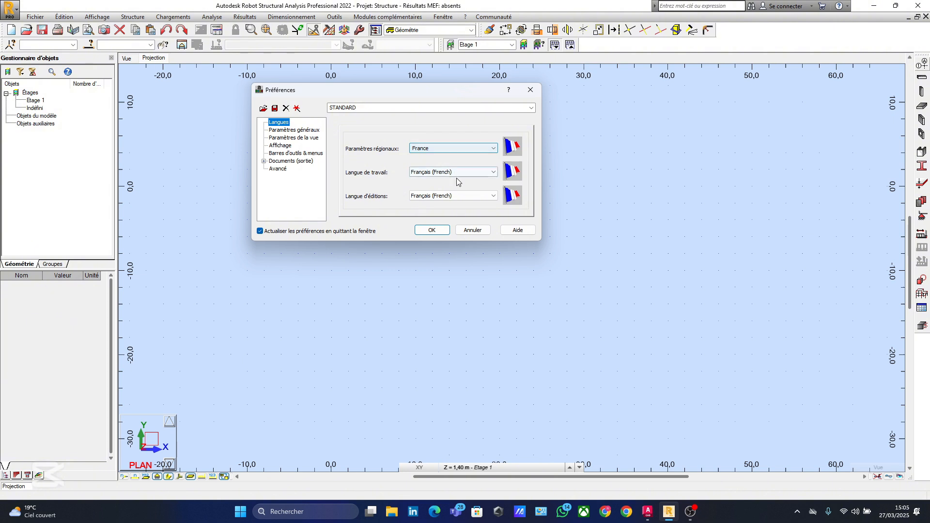
click(300, 130)
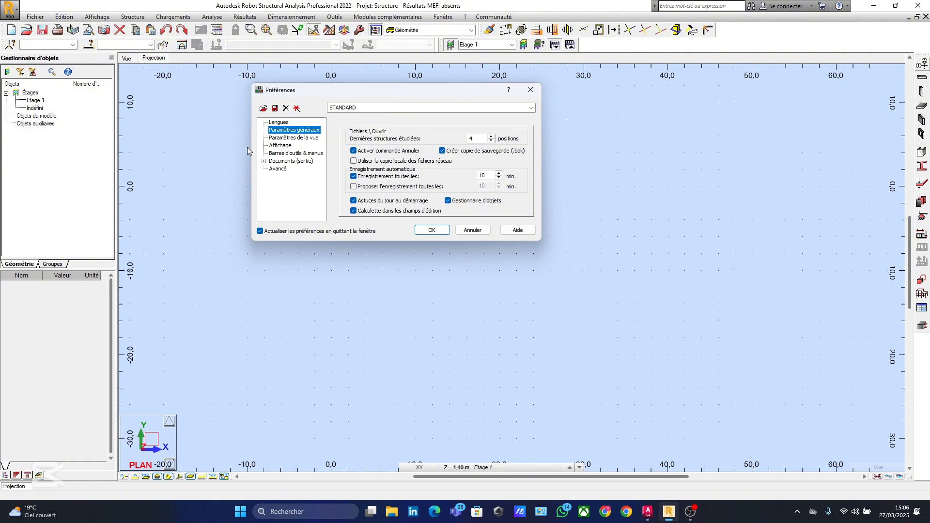
click(288, 138)
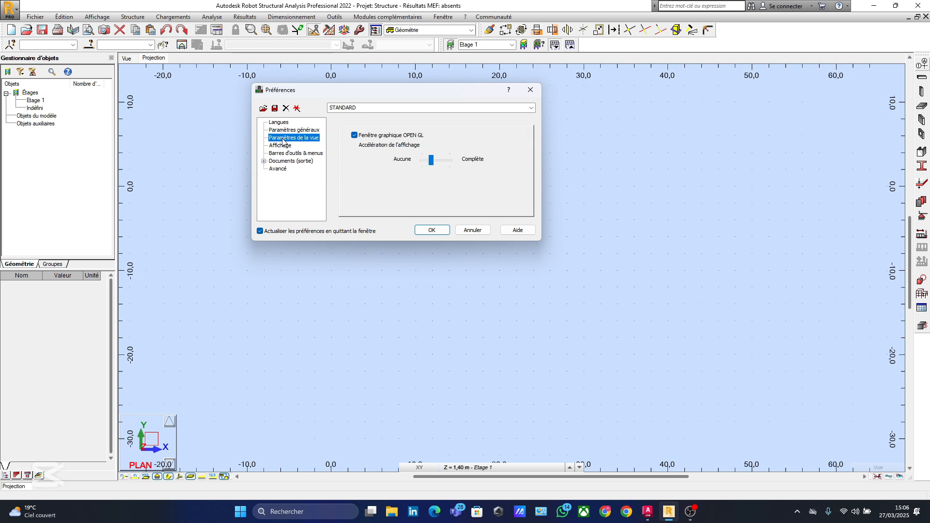
click(281, 146)
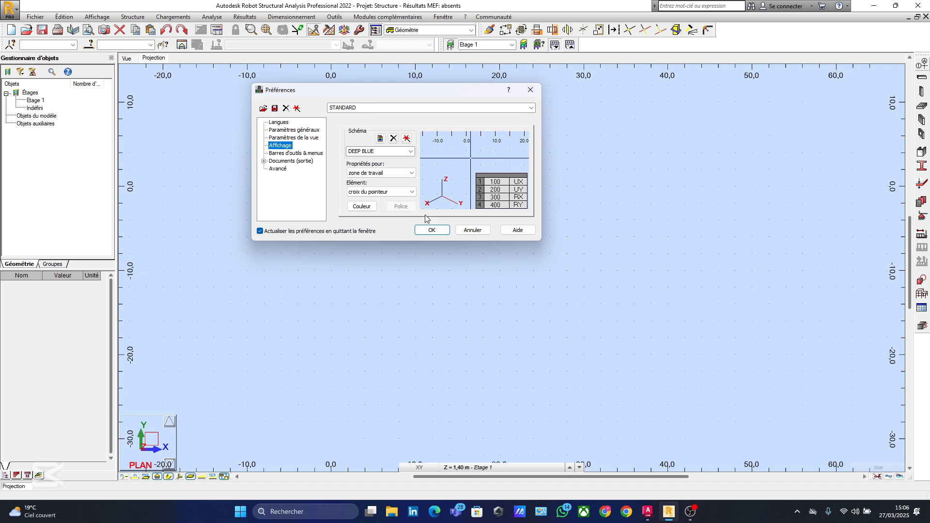
click(288, 154)
click(285, 162)
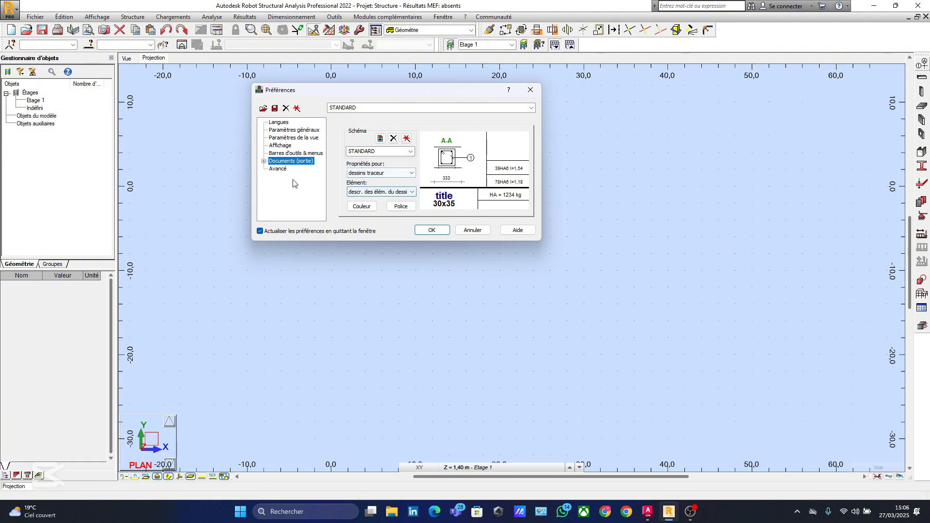
click(281, 169)
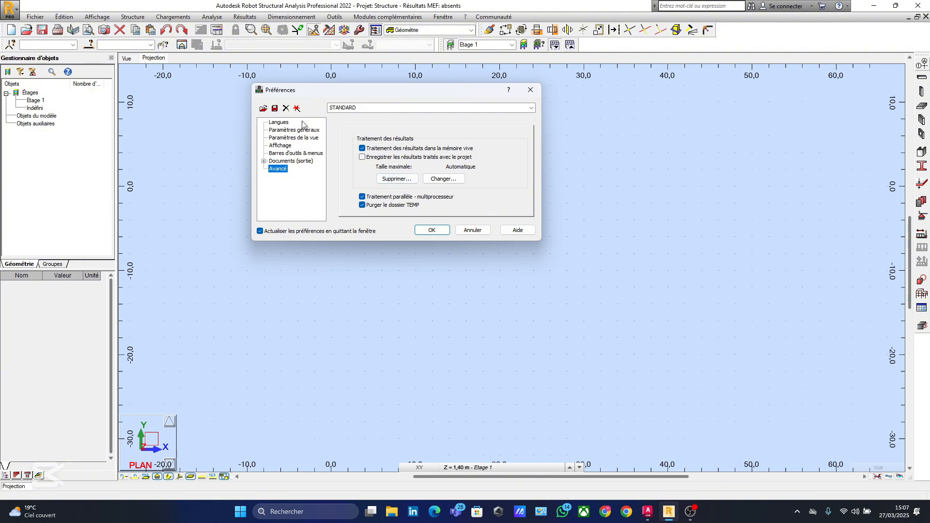
click(286, 123)
click(286, 131)
click(288, 138)
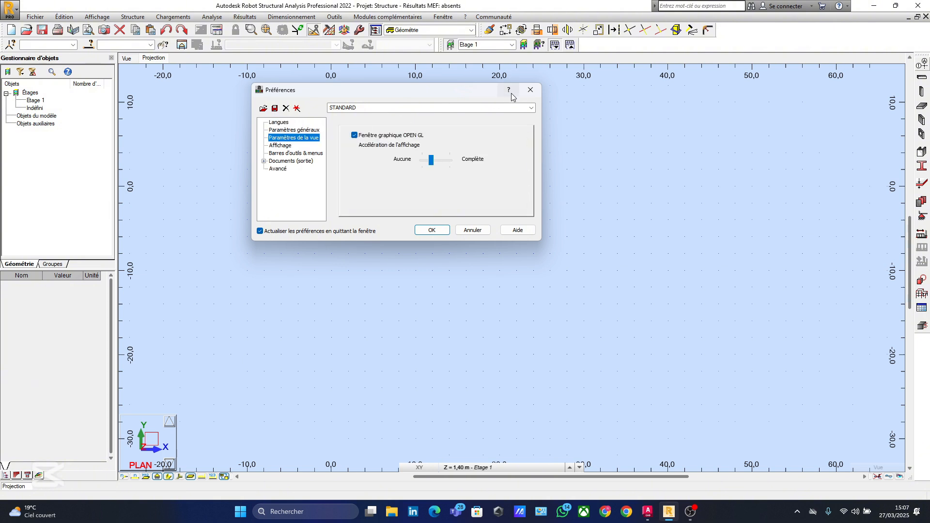
click(531, 93)
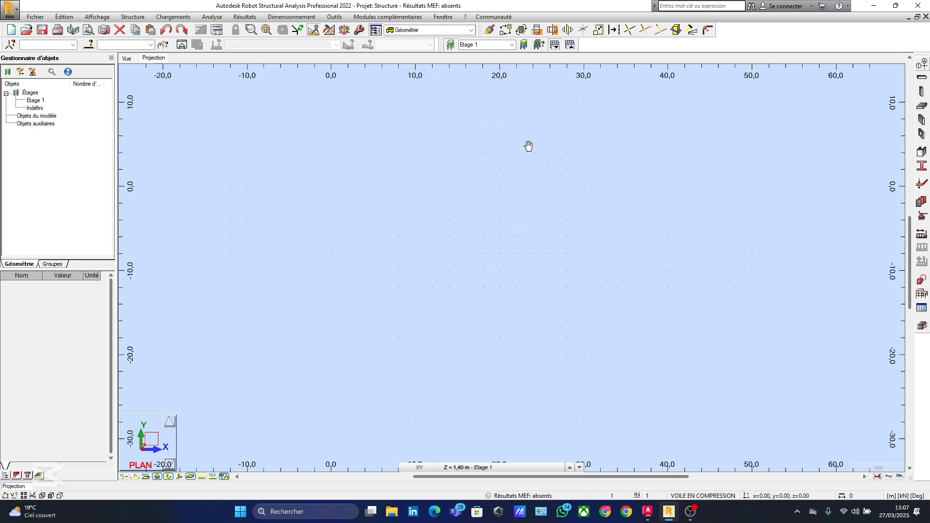
Set the zero presentation to 0 under Unités et formats in the job preferences (Préférences de la tâche)
click(335, 17)
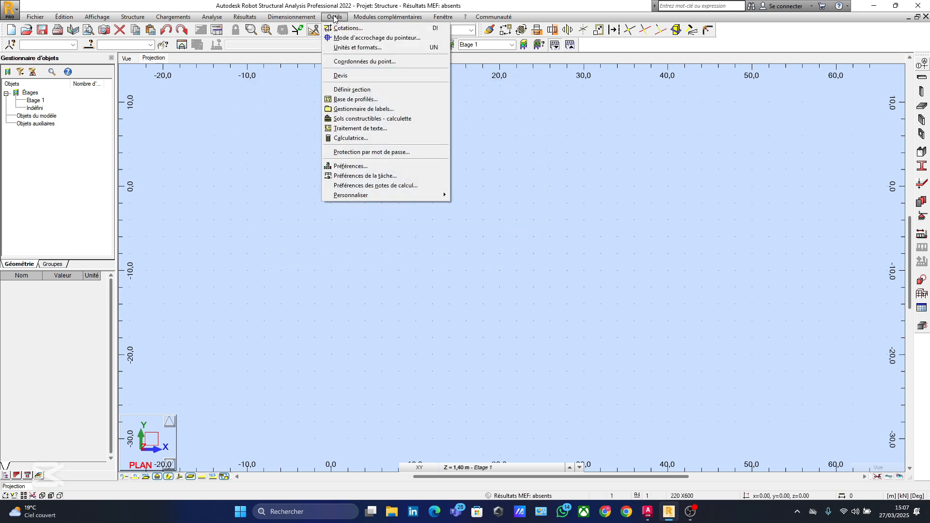
click(381, 177)
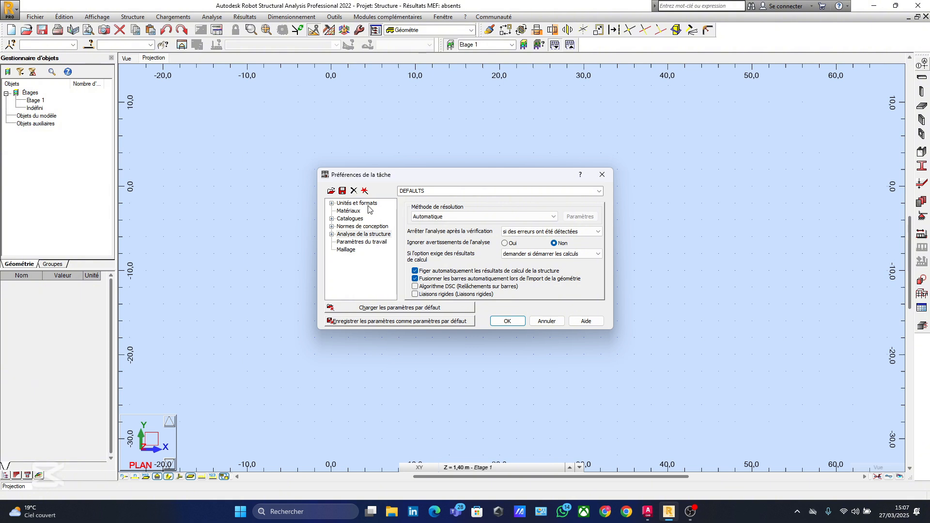
click(331, 203)
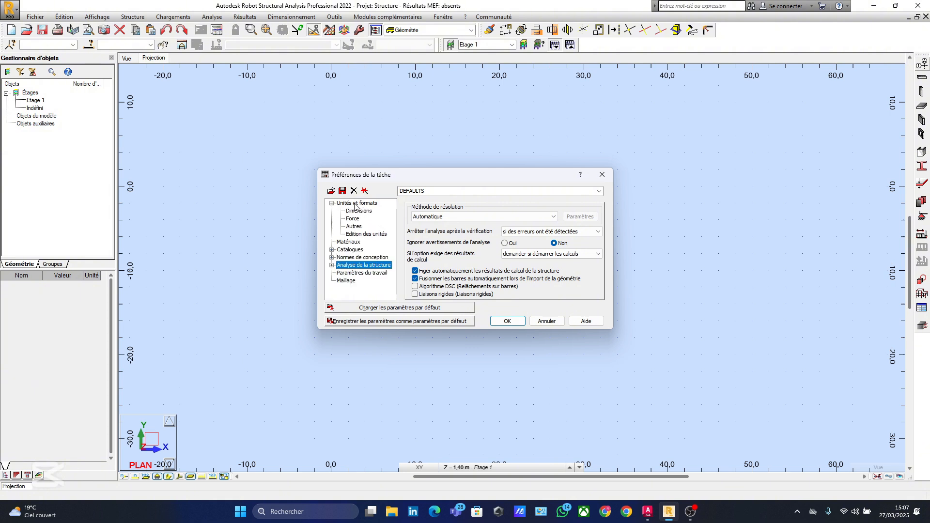
click(356, 204)
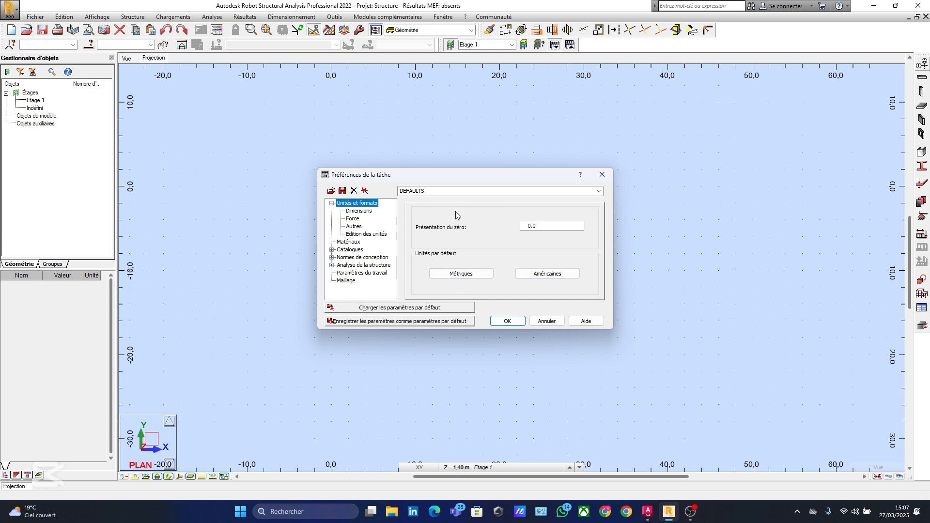
double_click(542, 227)
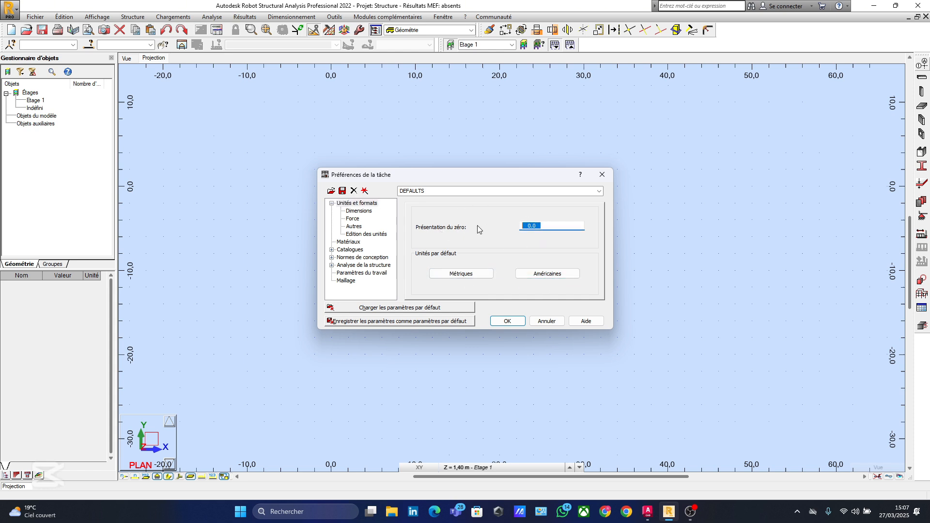
text(0)
key(Return)
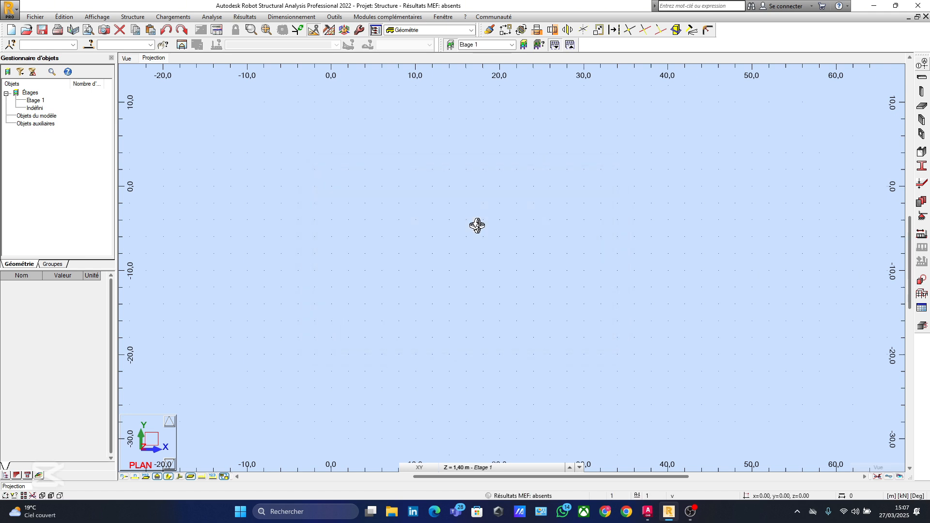
Reopen the job preferences (Préférences de la tâche) and examine the Dimensions page under Unités et formats
click(292, 17)
click(339, 18)
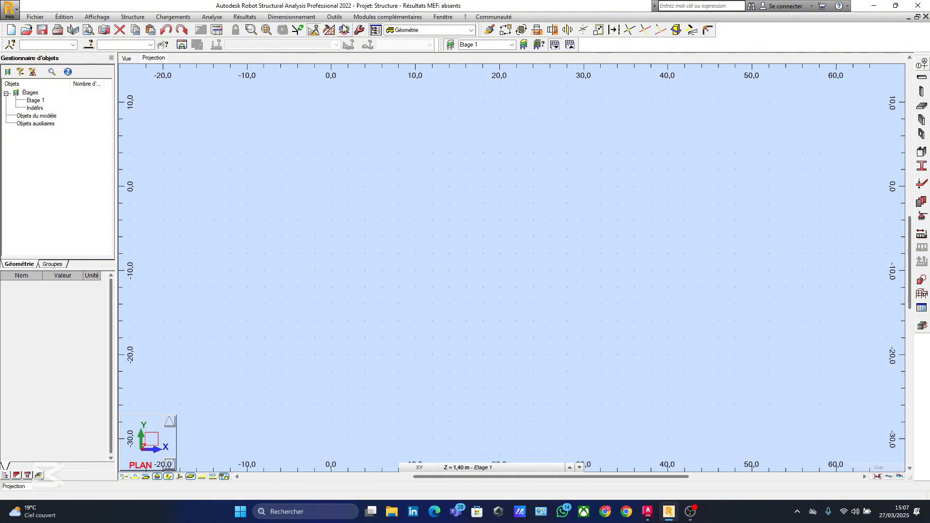
click(340, 18)
click(352, 176)
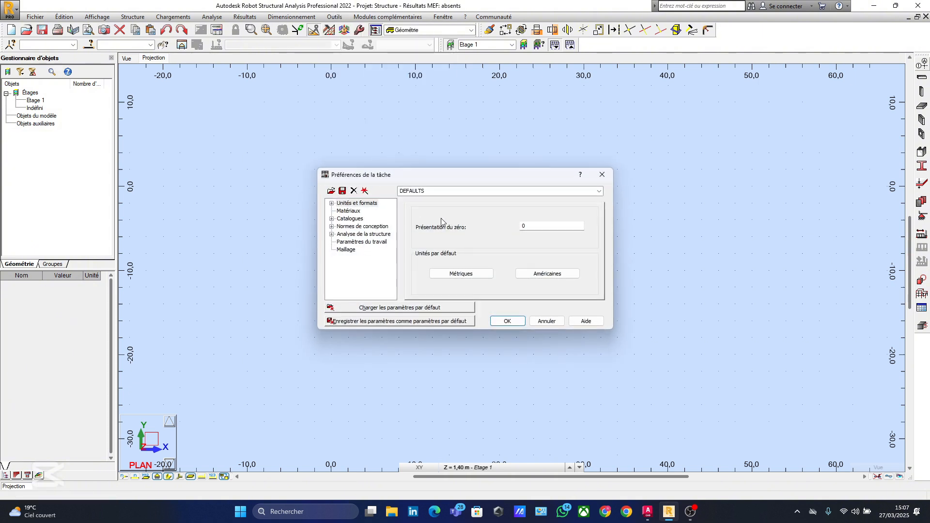
click(532, 226)
click(331, 204)
click(359, 211)
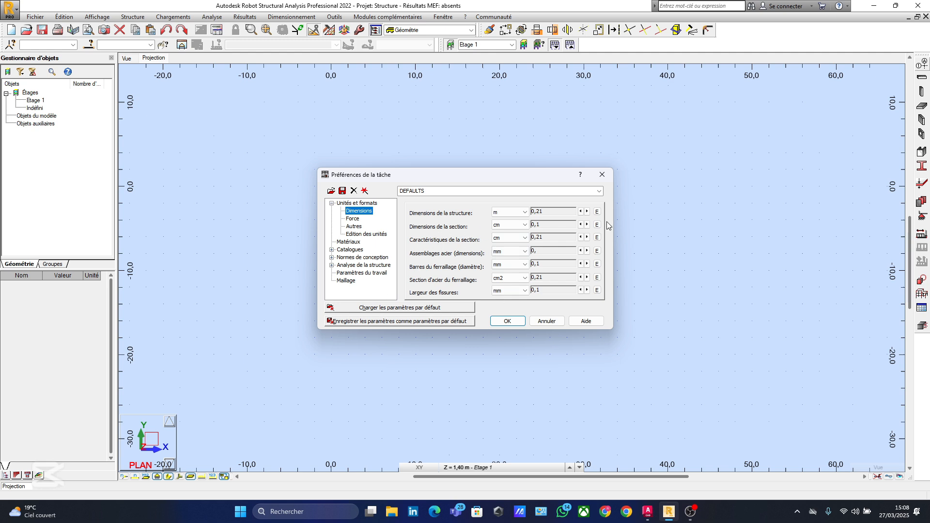
Switch the job preferences to the projet pont set and back to DEFAULTS
click(599, 192)
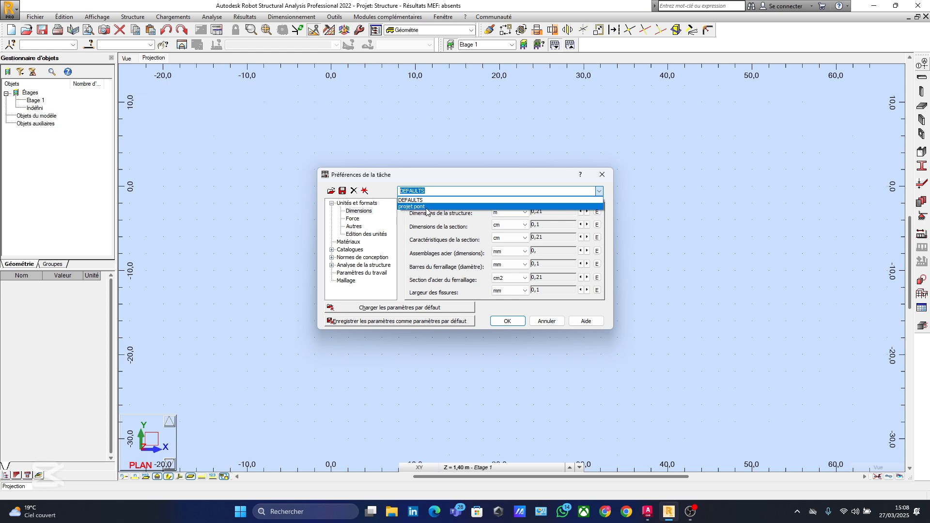
click(416, 207)
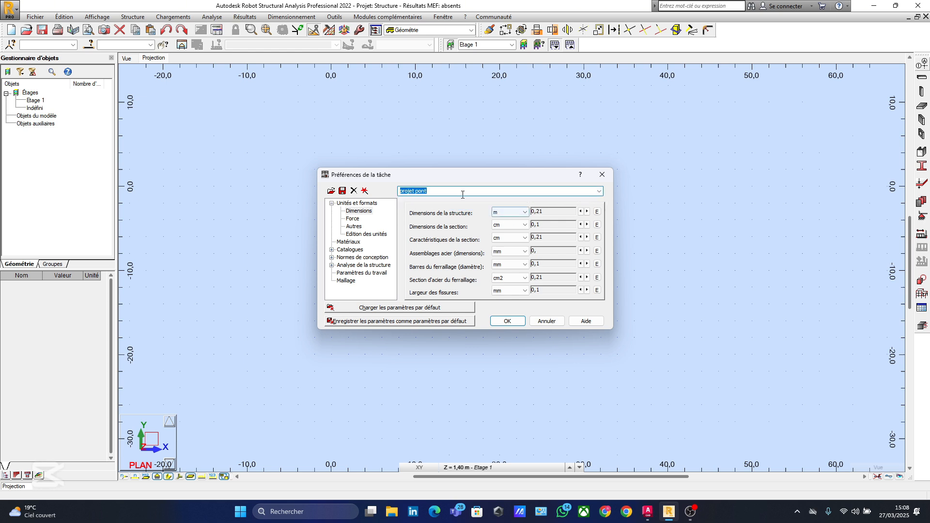
click(599, 191)
click(441, 200)
Review the Force, Autres and Edition des unités pages under Unités et formats
click(357, 221)
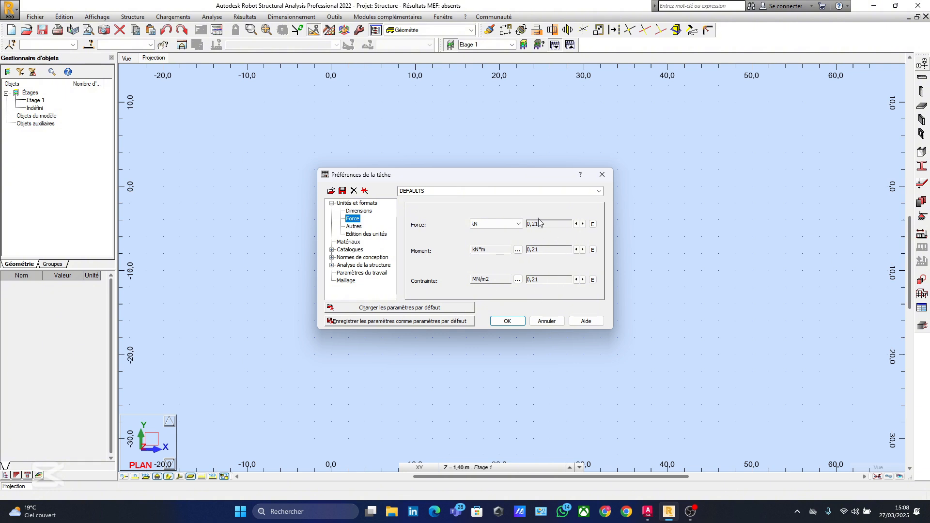
click(352, 227)
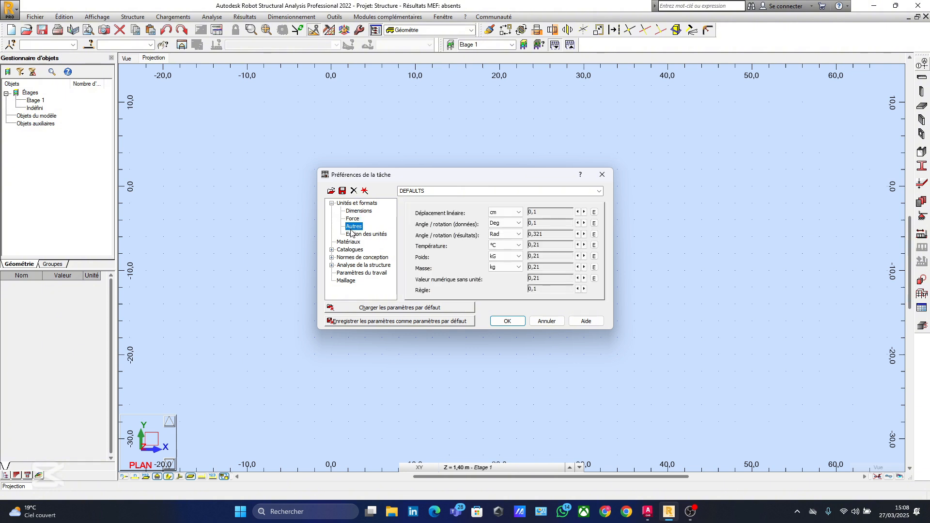
click(354, 235)
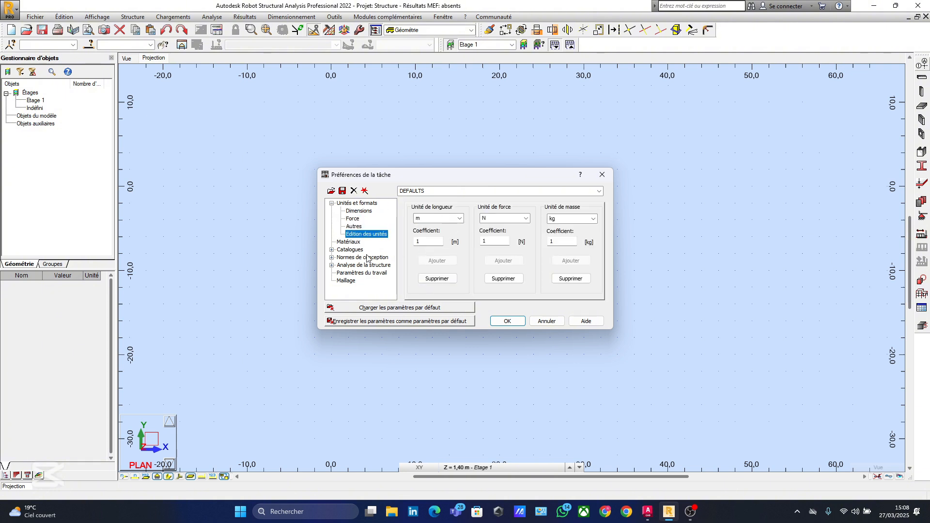
click(332, 204)
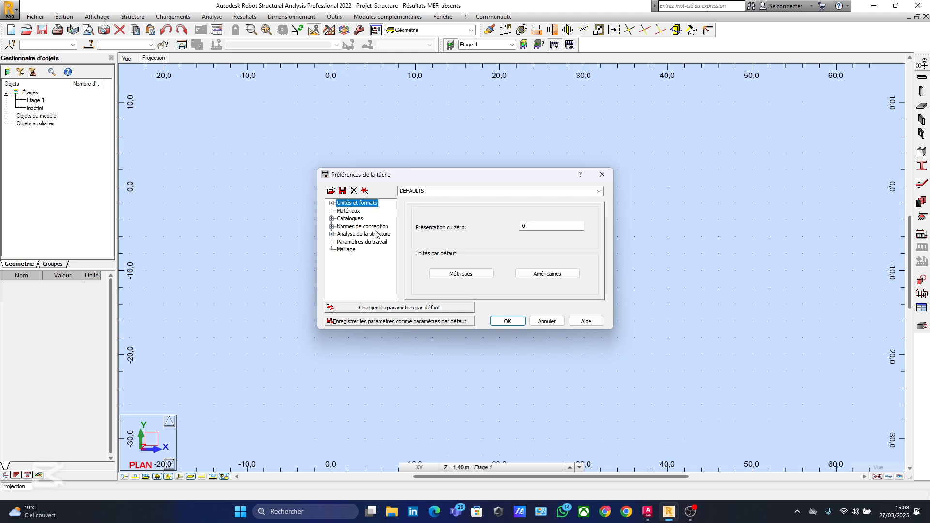
Set the primary concrete to BETON35 in the Matériaux preferences, keeping the steel as ACIER
click(348, 211)
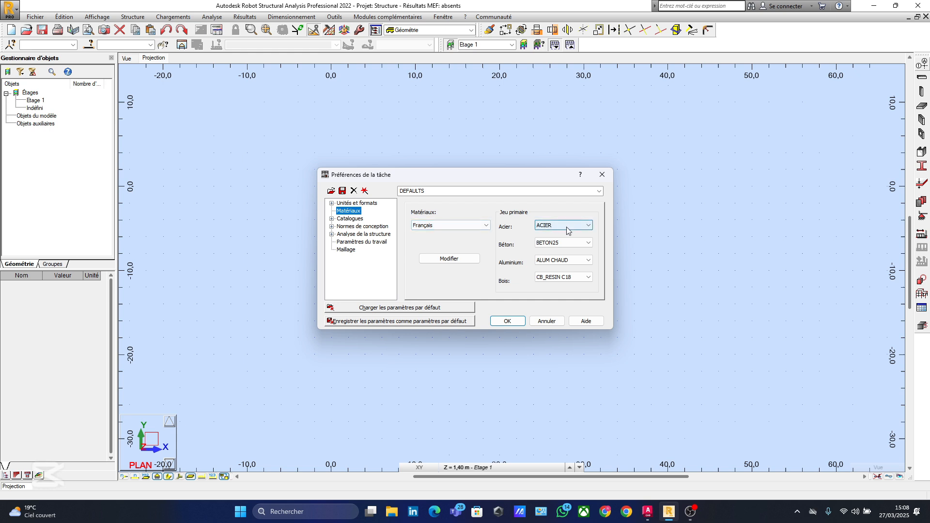
click(589, 243)
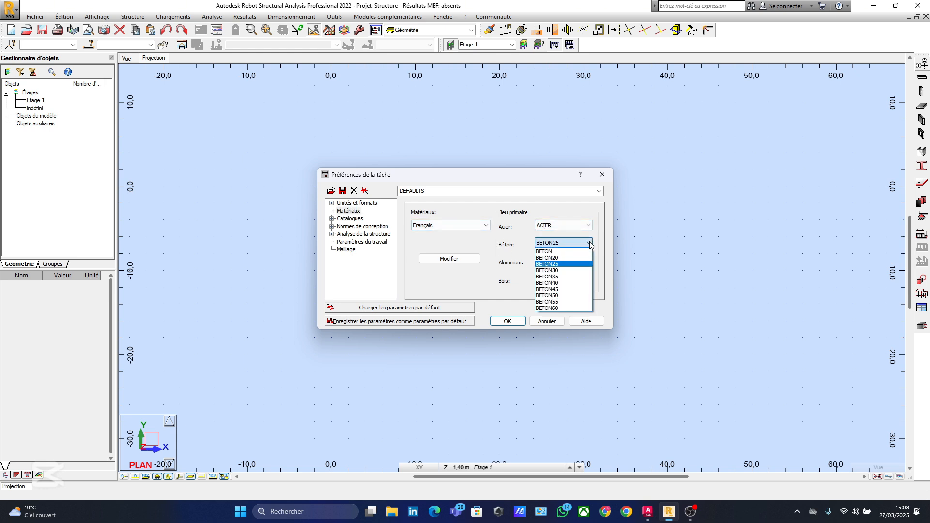
click(557, 277)
click(567, 226)
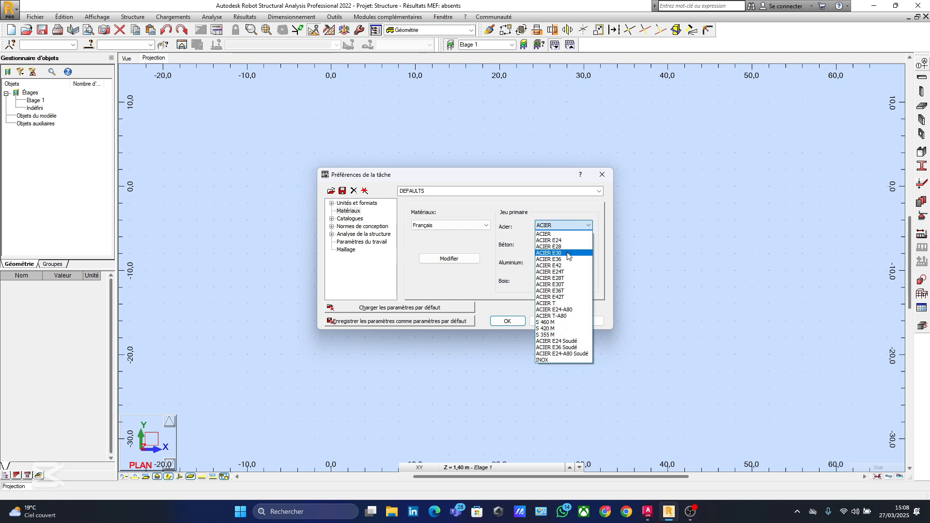
click(589, 226)
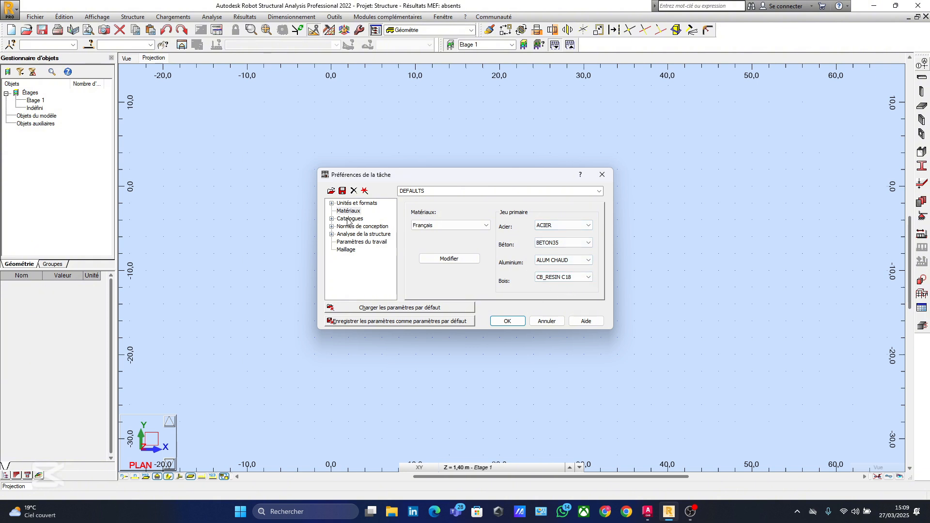
Review the Catalogues pages for moving loads, code loads, soils, bolts, anchor bolts and reinforcing bars
click(331, 219)
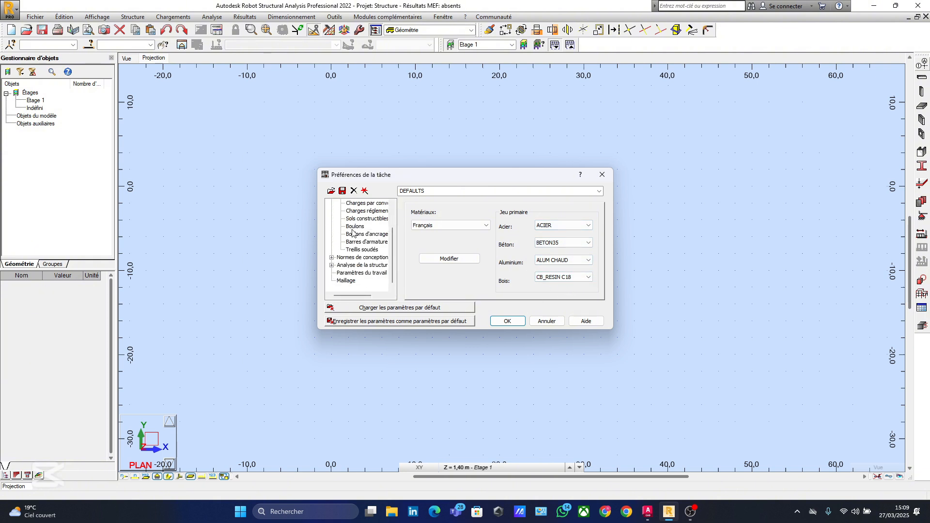
click(362, 219)
click(361, 226)
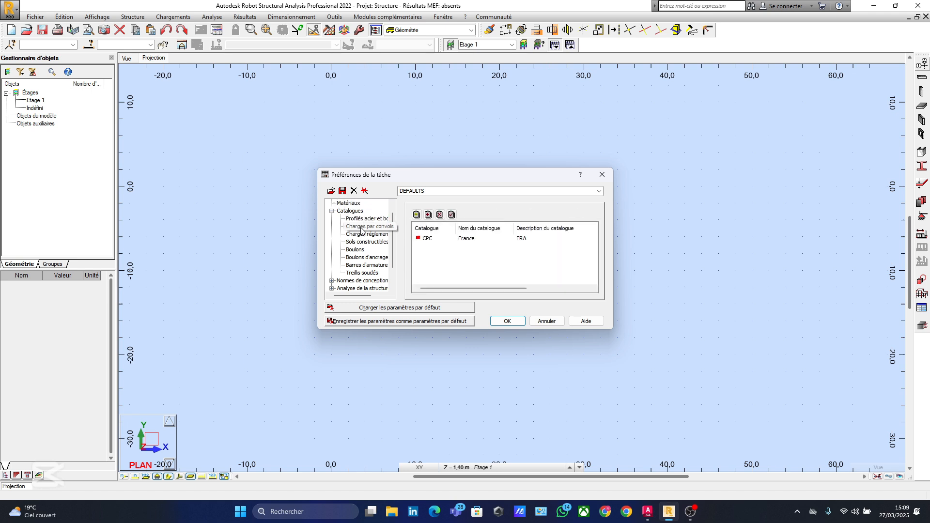
click(358, 235)
click(355, 249)
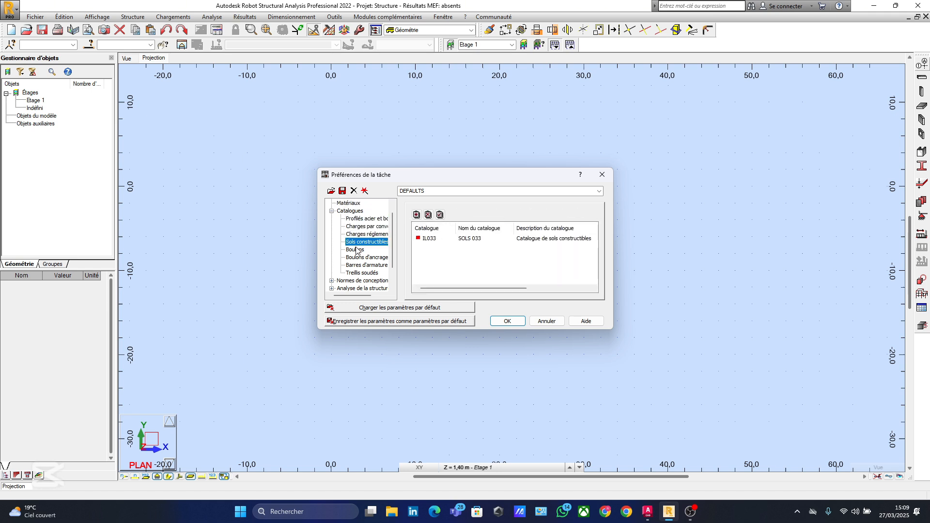
click(356, 258)
click(359, 265)
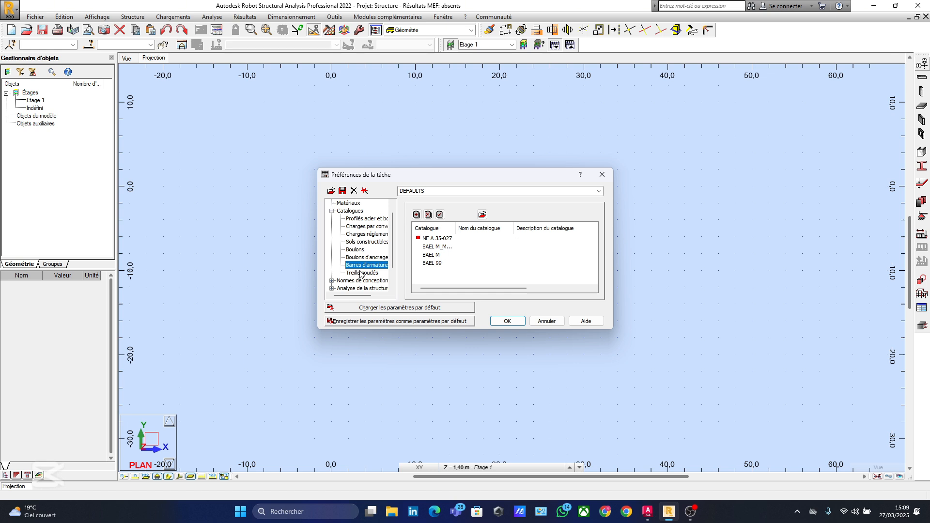
click(367, 235)
click(369, 227)
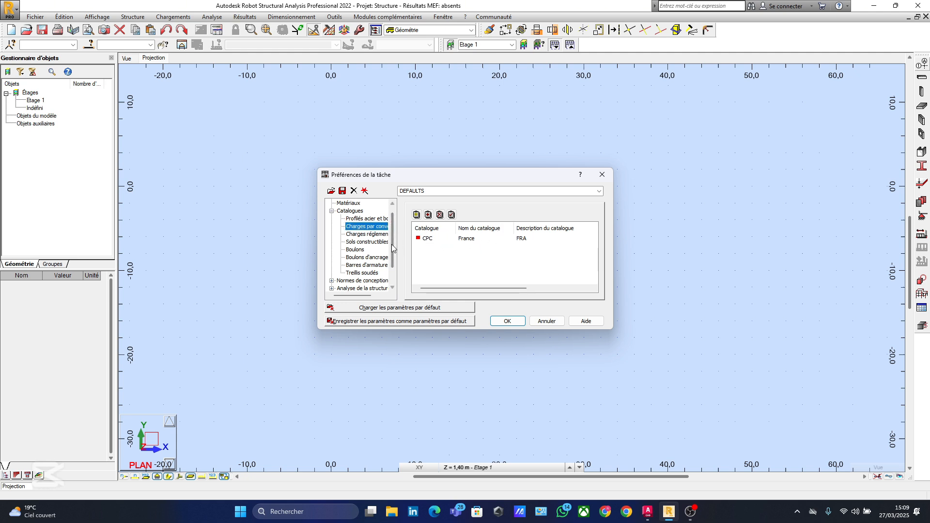
click(331, 210)
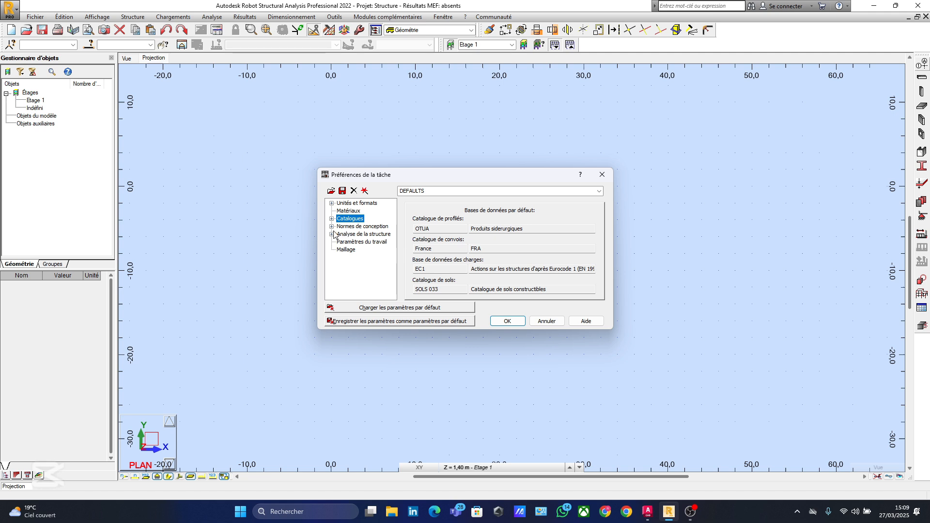
Review the design codes under Normes de conception, including the reinforced concrete code options and the Charges page
click(331, 226)
click(358, 234)
click(365, 228)
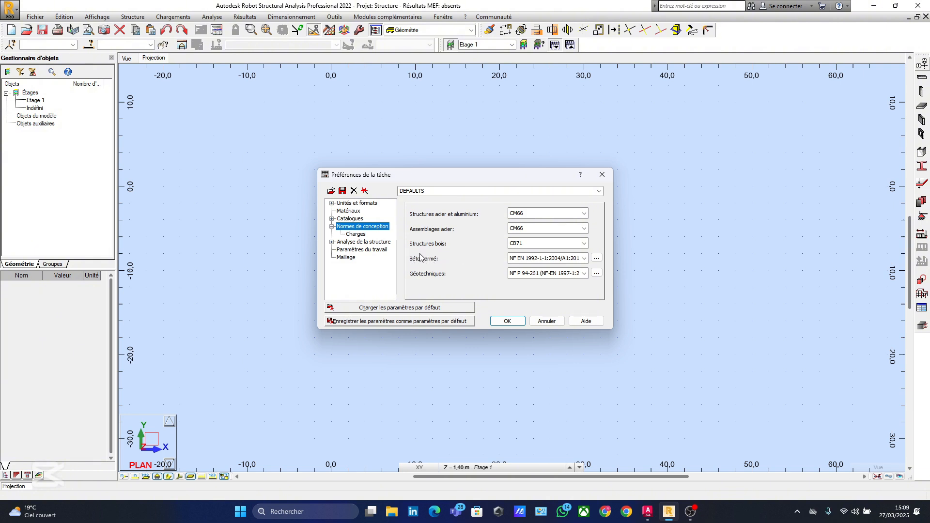
click(585, 258)
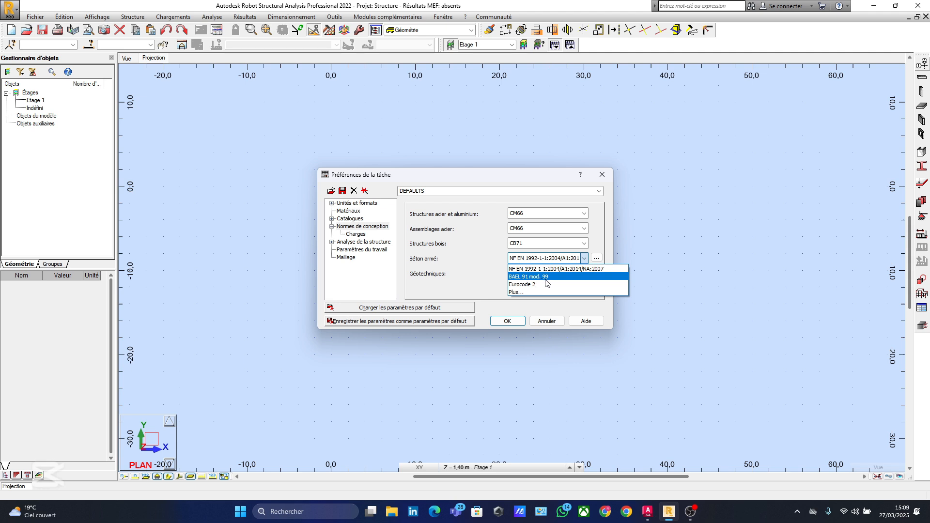
click(499, 241)
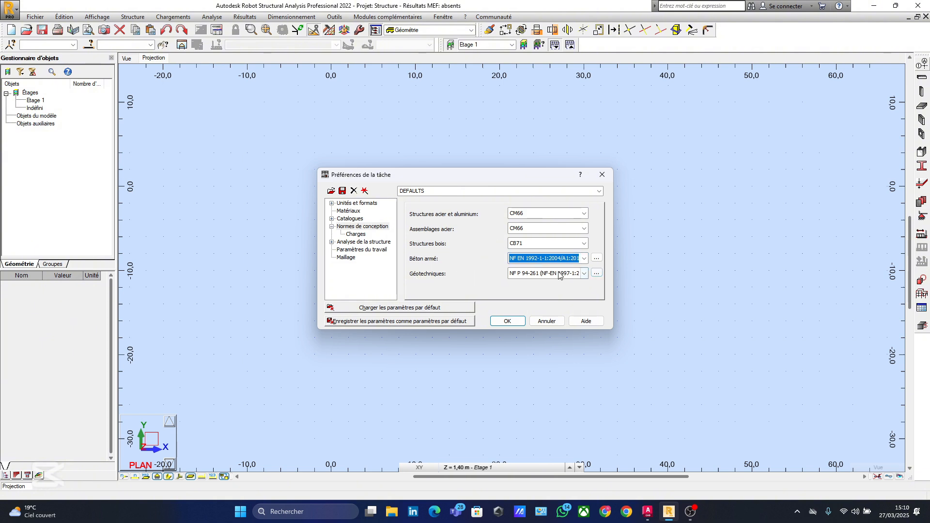
click(353, 236)
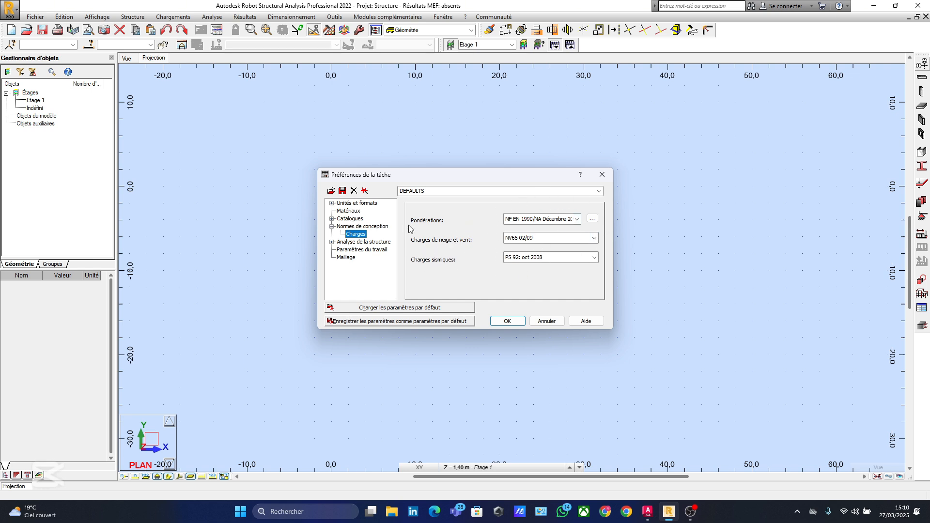
Check the Analyse de la structure, Paramètres du travail and Maillage pages, and accept the job preferences
click(358, 241)
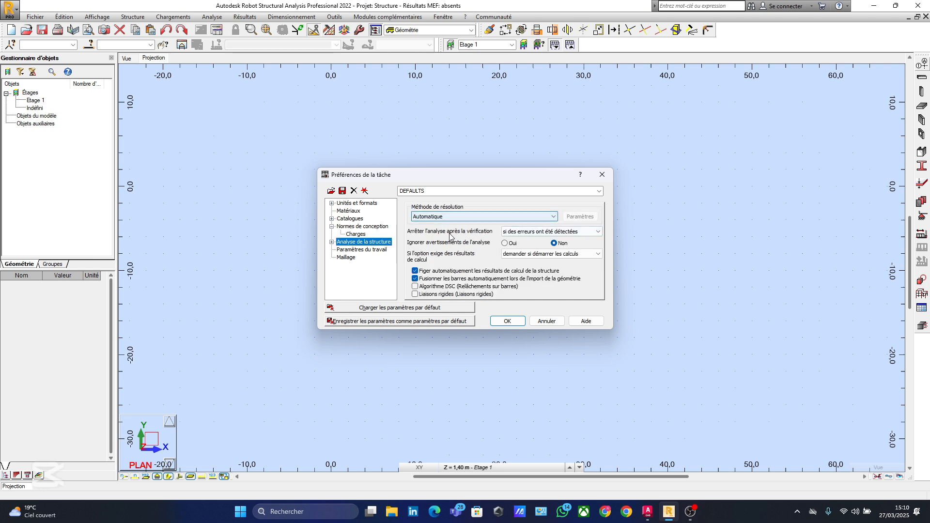
click(361, 249)
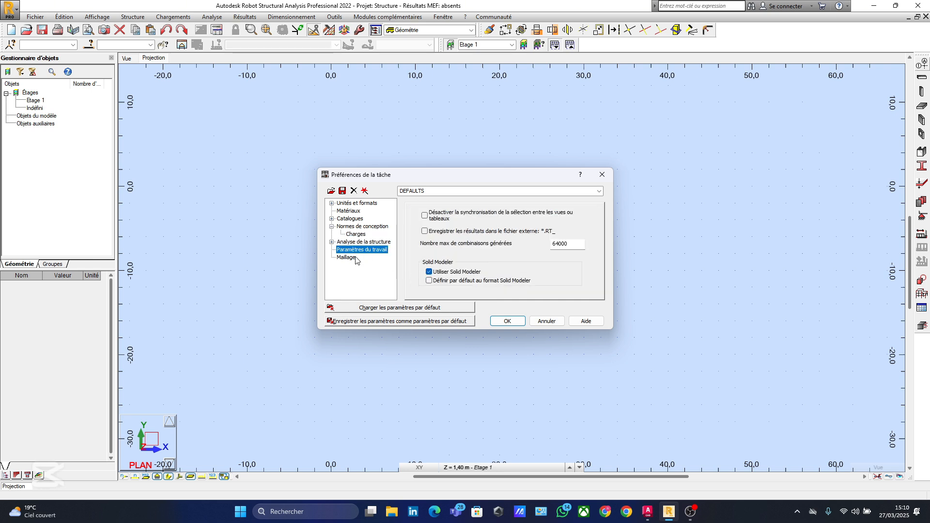
click(348, 258)
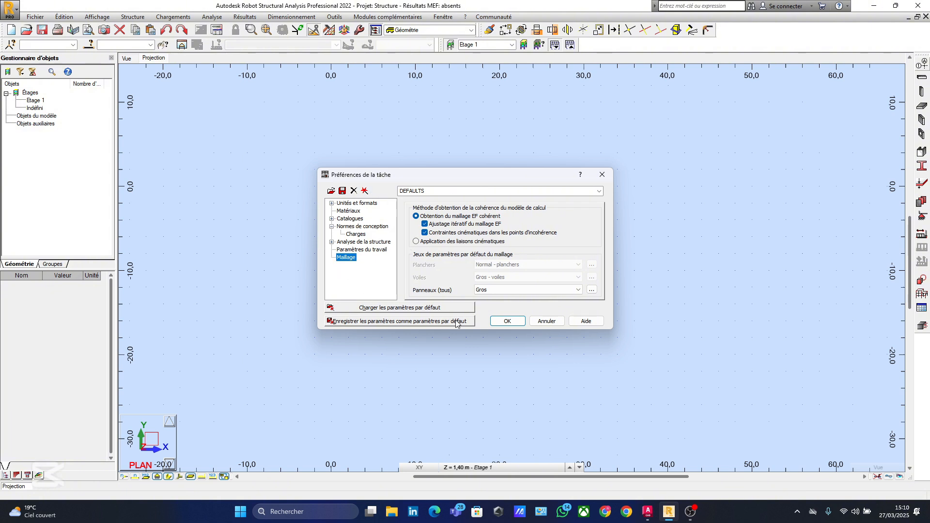
click(508, 321)
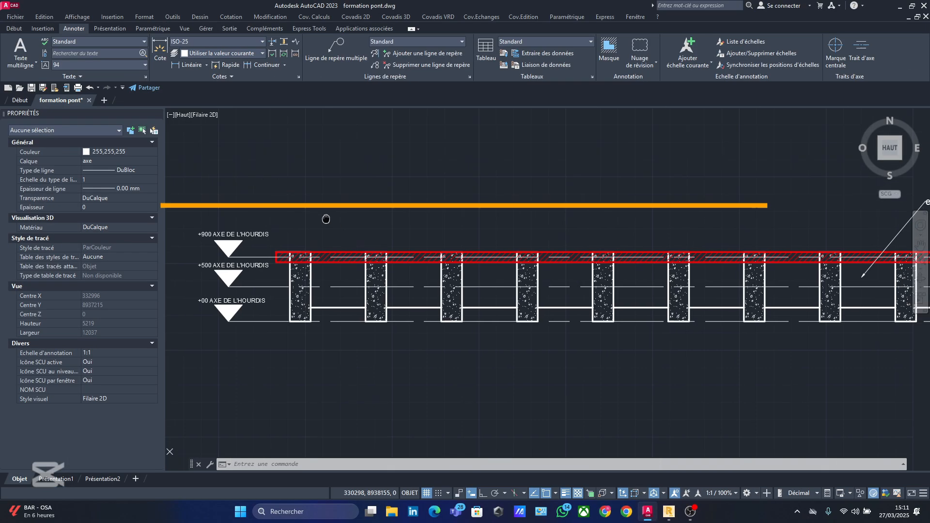
In the AutoCAD drawing formation pont.dwg, examine the bridge cross-section's axis levels and its entretoise, hourdis and poutre principale annotations
middle_drag(388, 230, 400, 246)
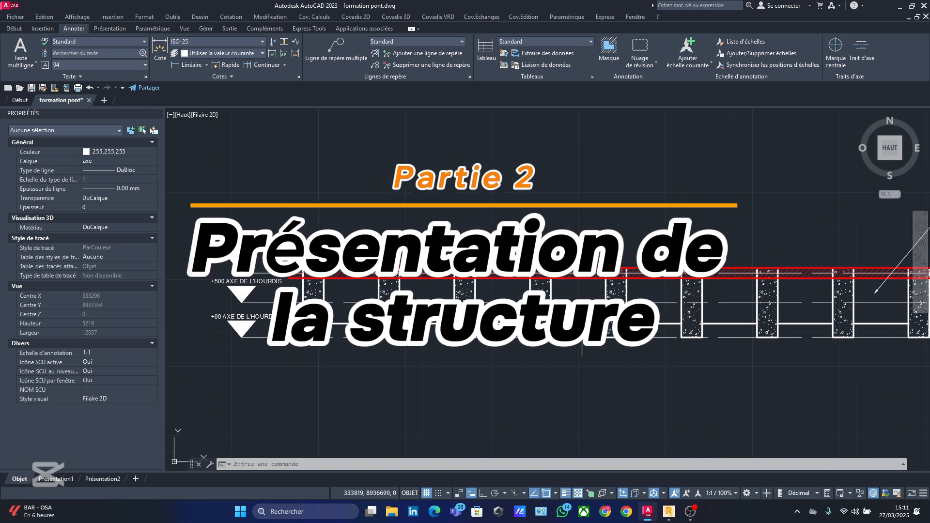
middle_drag(570, 333, 264, 288)
scroll(587, 208, down, 5)
middle_drag(472, 234, 483, 285)
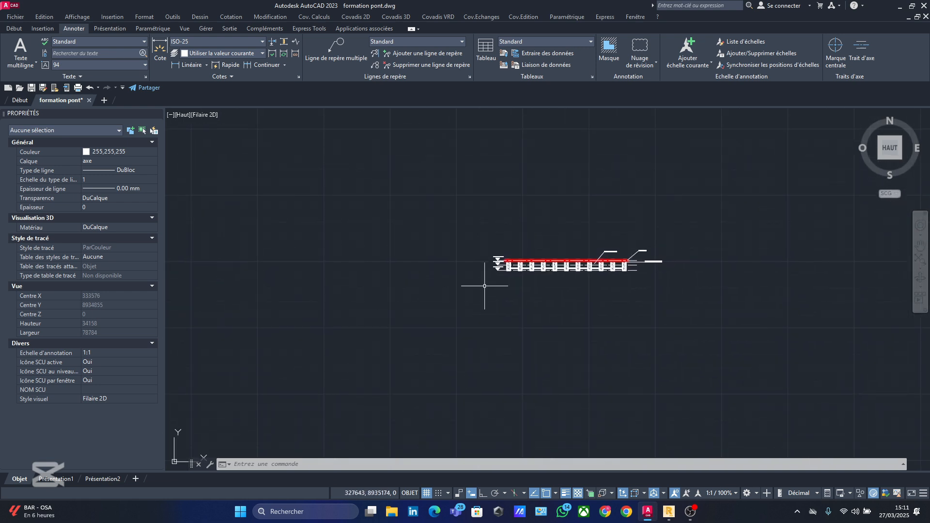
scroll(519, 267, up, 3)
middle_drag(643, 296, 572, 303)
scroll(496, 293, up, 2)
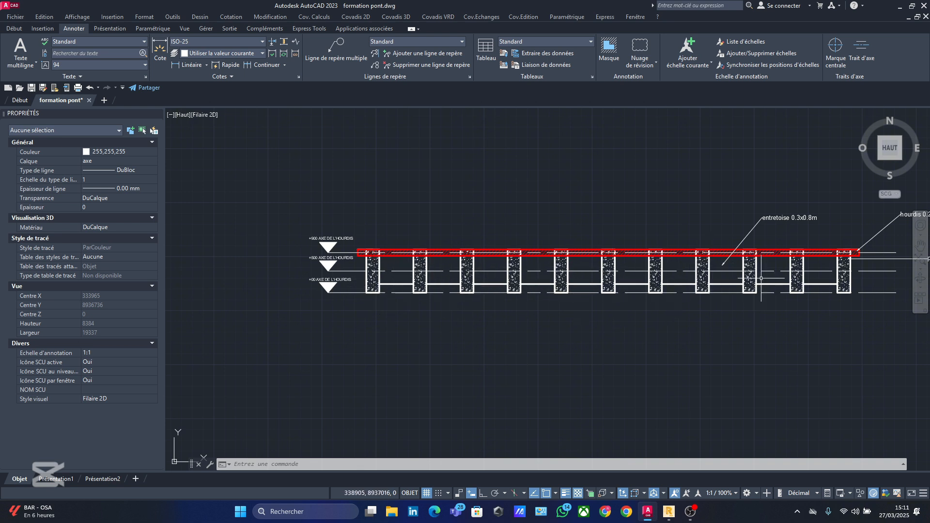
middle_drag(865, 273, 840, 281)
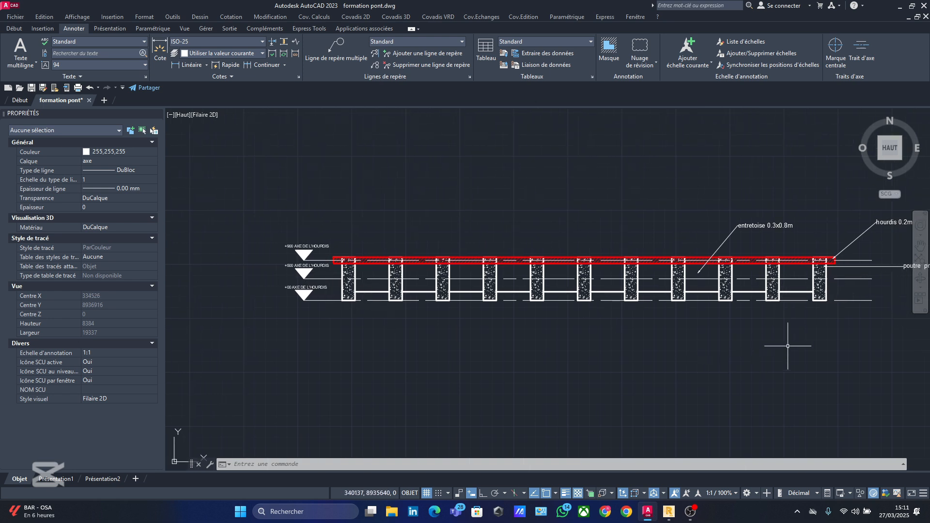
scroll(393, 287, up, 4)
scroll(377, 283, down, 4)
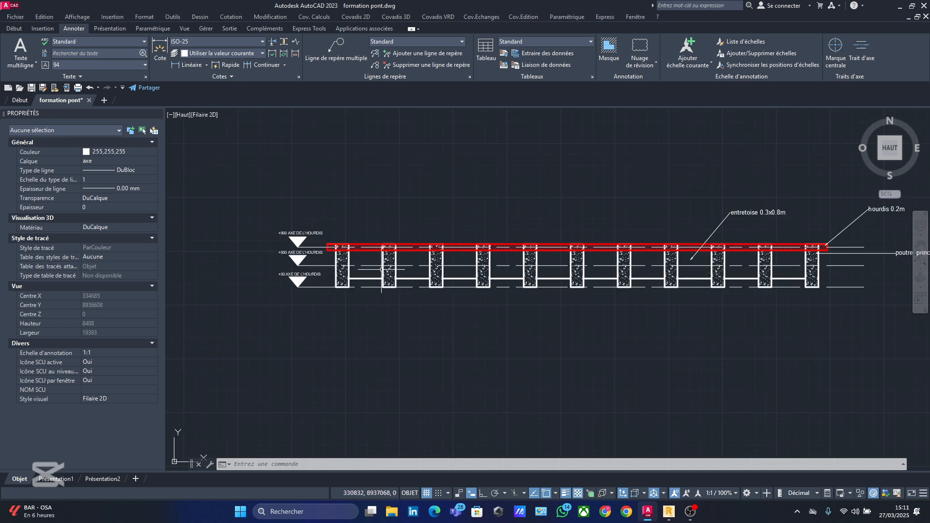
scroll(504, 268, up, 6)
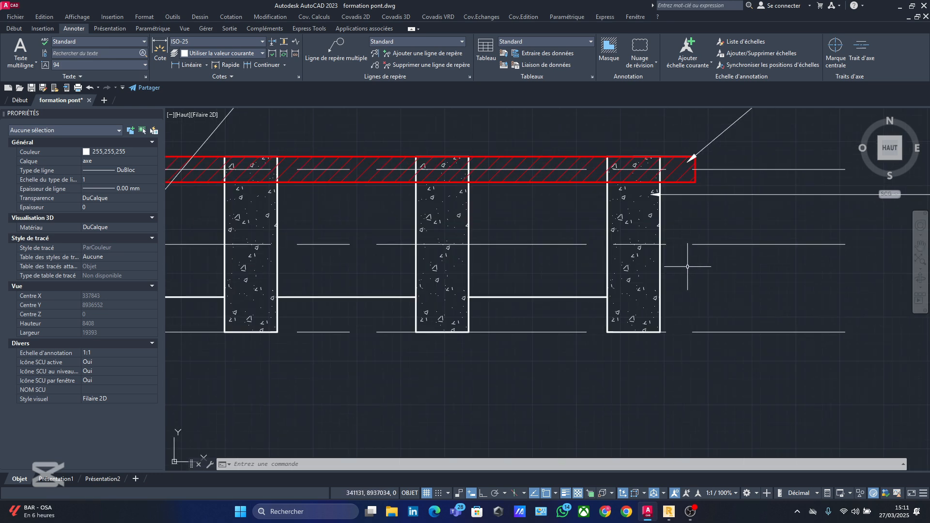
scroll(687, 266, up, 4)
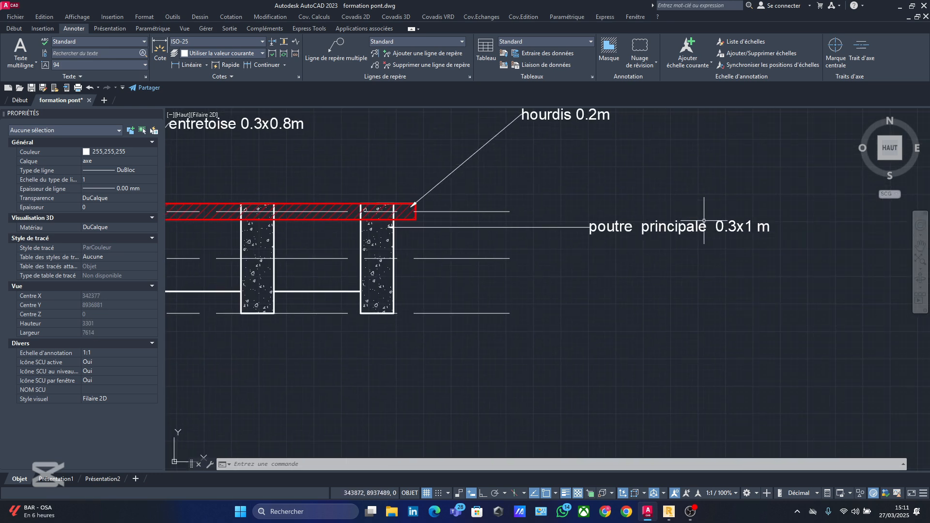
scroll(731, 225, down, 4)
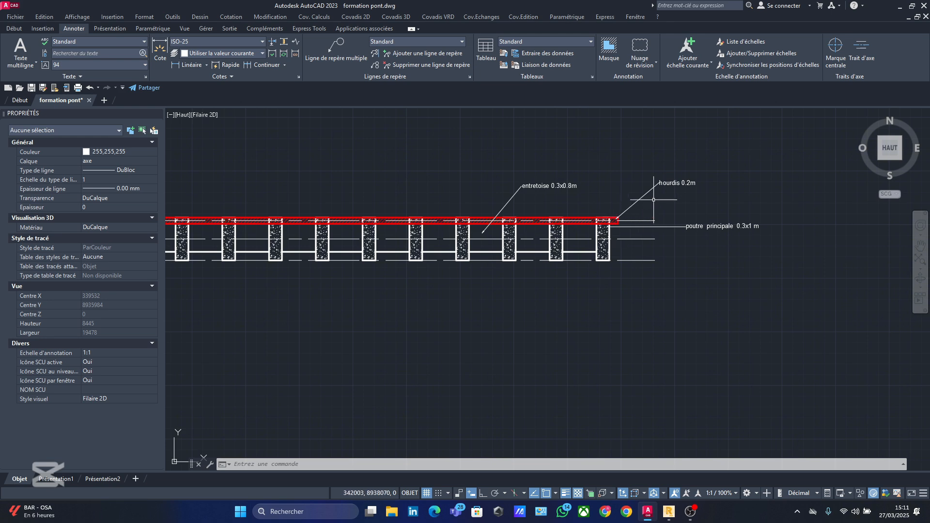
Examine the entretoise, hourdis and poutre principale annotations beside the last main beams of the cross-section
scroll(653, 199, up, 4)
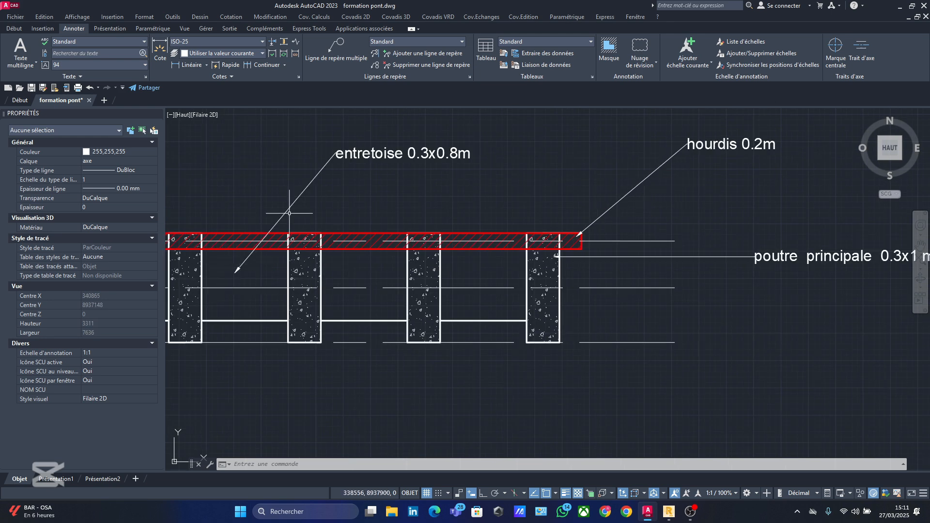
scroll(433, 198, down, 2)
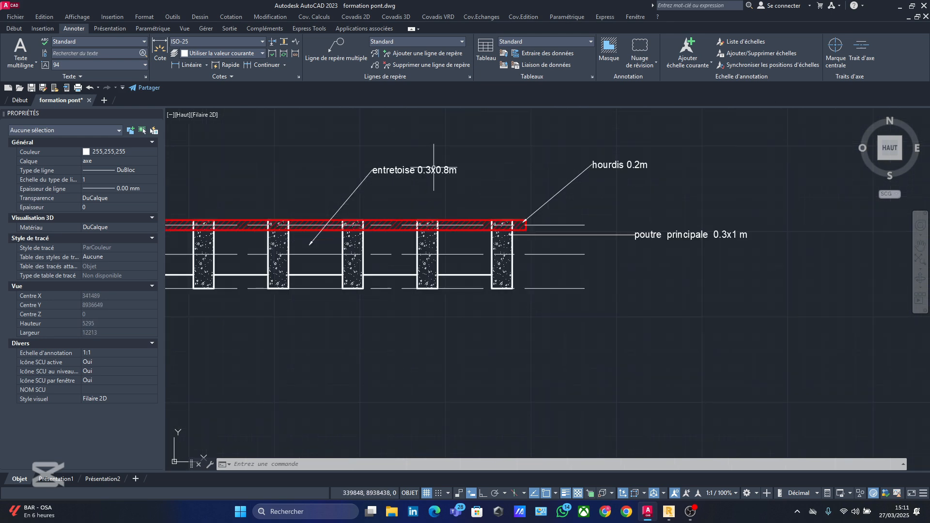
scroll(523, 210, up, 2)
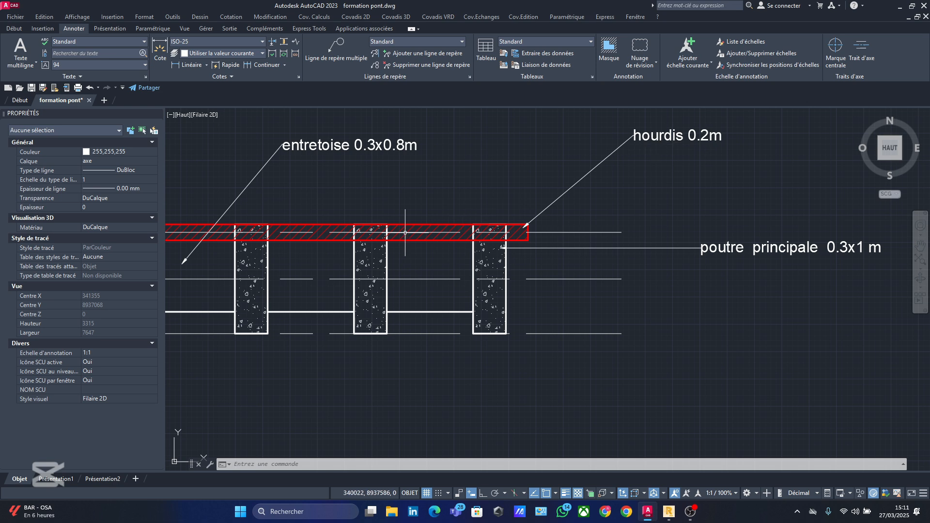
scroll(405, 232, down, 4)
mouse_move(405, 235)
middle_down()
mouse_move(572, 261)
mouse_move(565, 296)
middle_up()
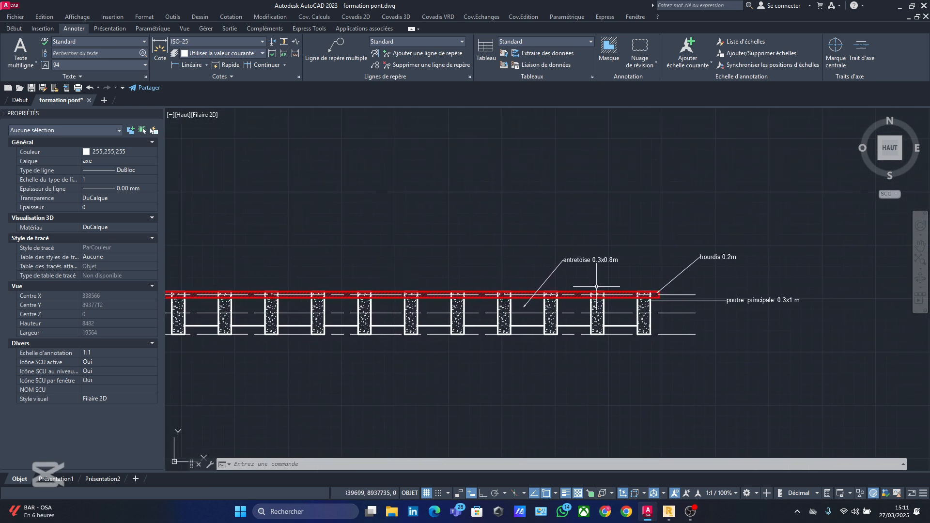
scroll(596, 286, up, 4)
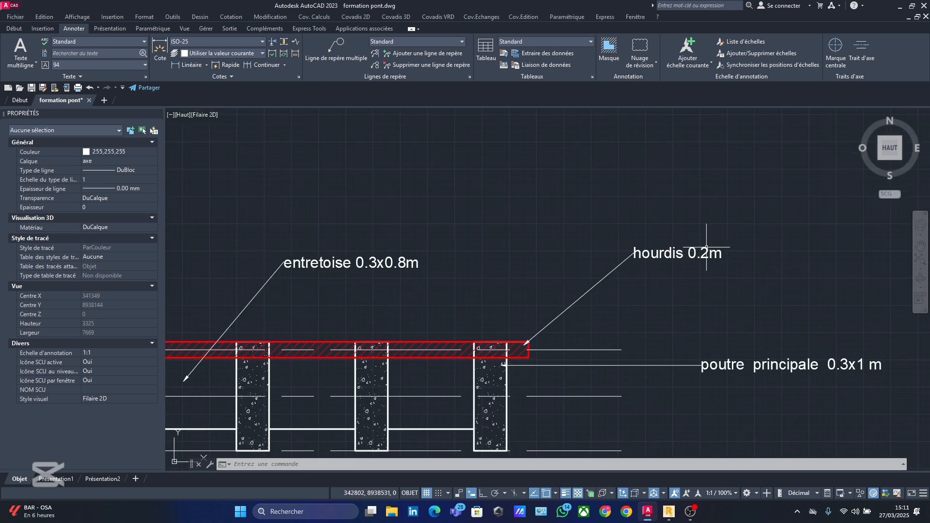
scroll(715, 252, down, 8)
Examine the level markers at the start of the cross-section and the full row of main beams under the hourdis
scroll(415, 279, up, 2)
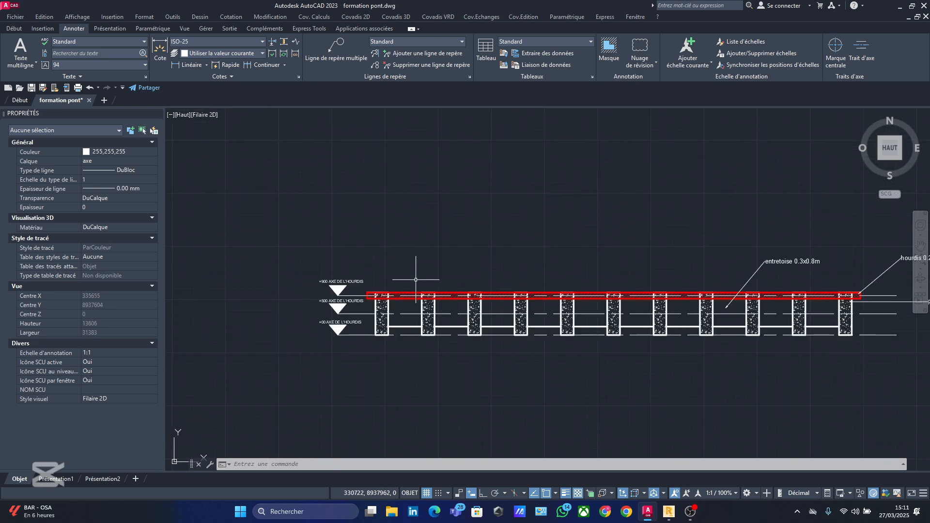
scroll(425, 270, up, 4)
scroll(484, 315, down, 4)
scroll(488, 310, up, 2)
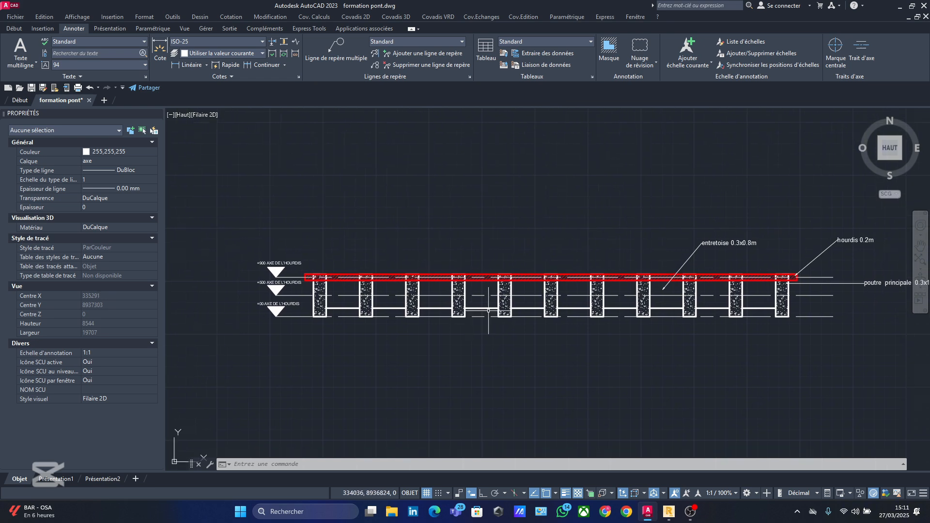
scroll(488, 310, down, 6)
scroll(437, 273, up, 3)
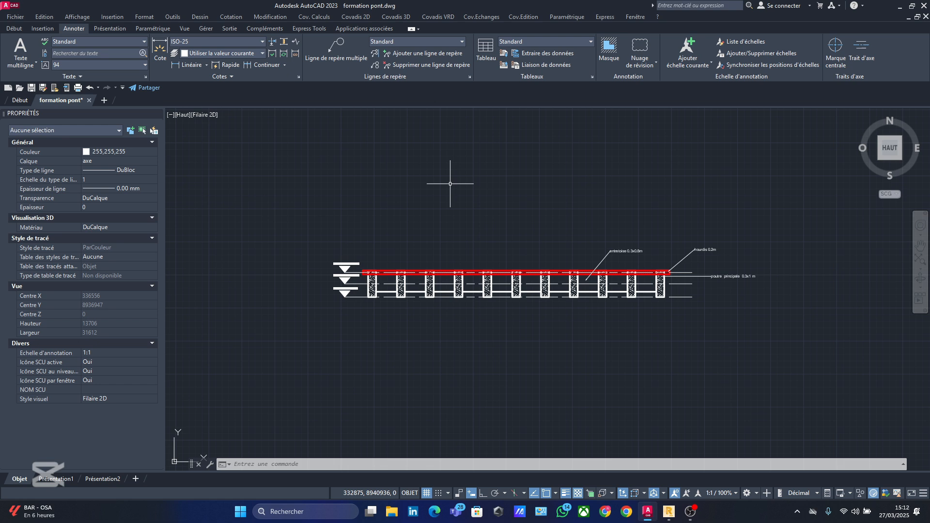
middle_drag(409, 223, 311, 216)
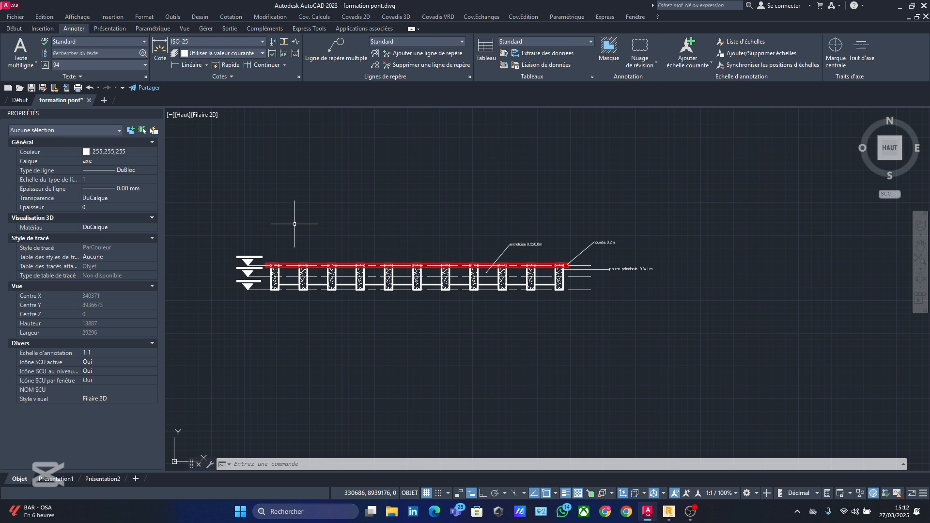
scroll(194, 271, up, 4)
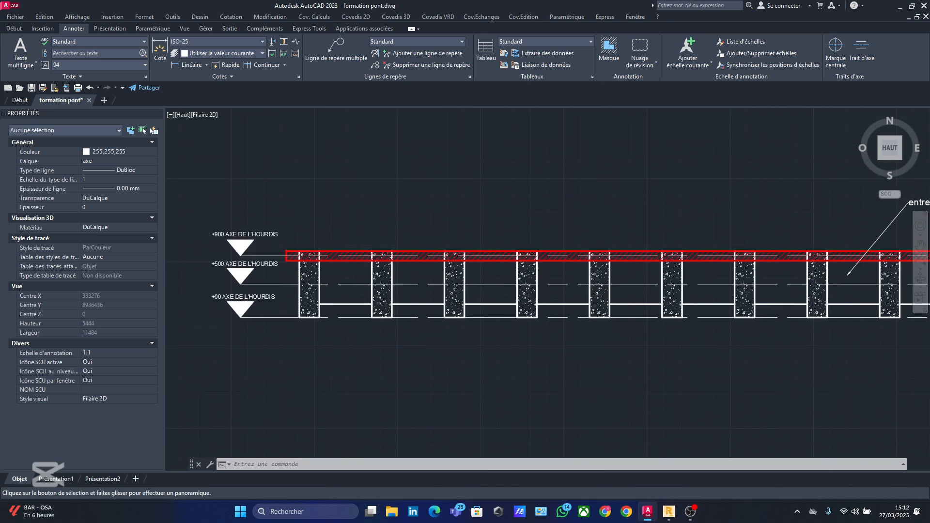
right_click(289, 262)
click(524, 355)
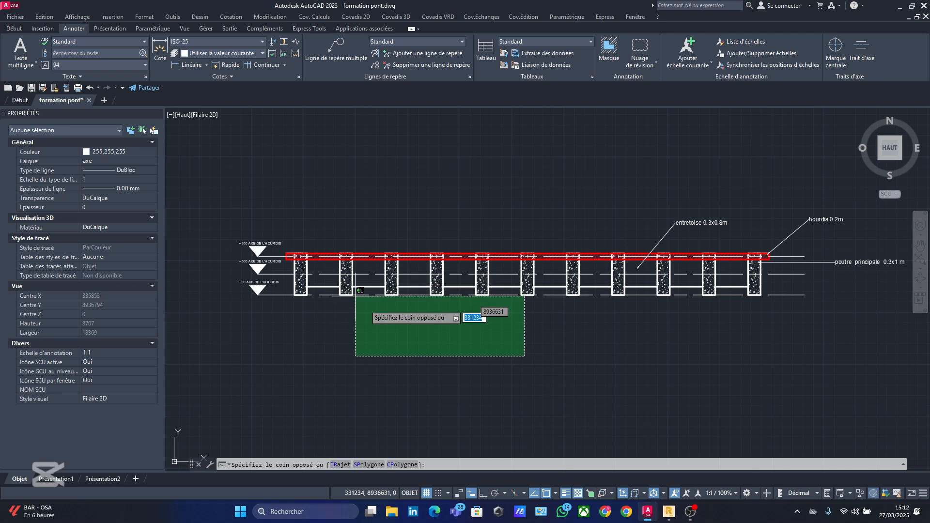
click(395, 328)
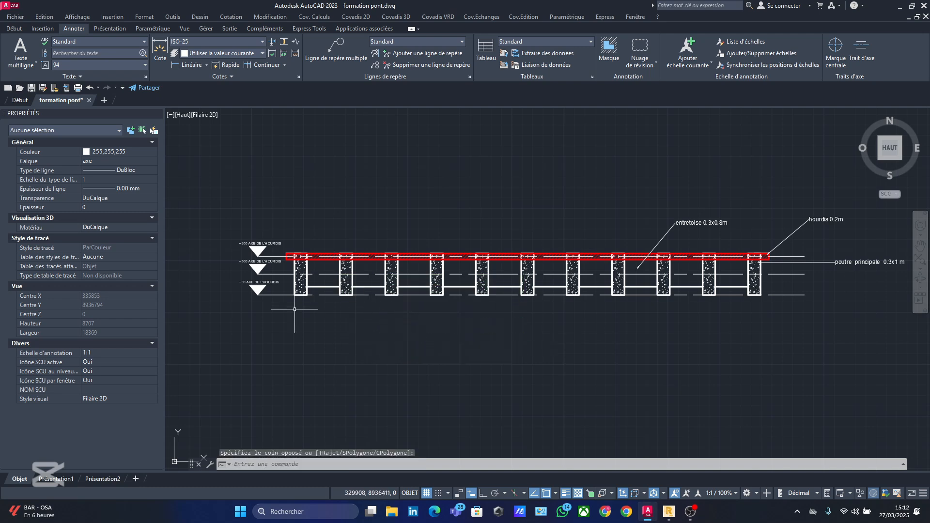
Switch to Robot Structural Analysis and delete the storey Etage 1 from the storey definitions
click(900, 6)
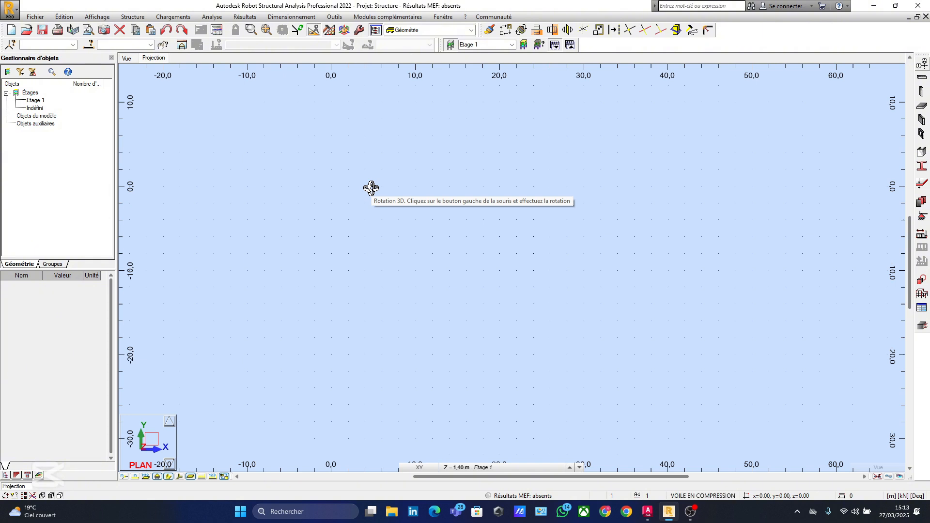
click(494, 466)
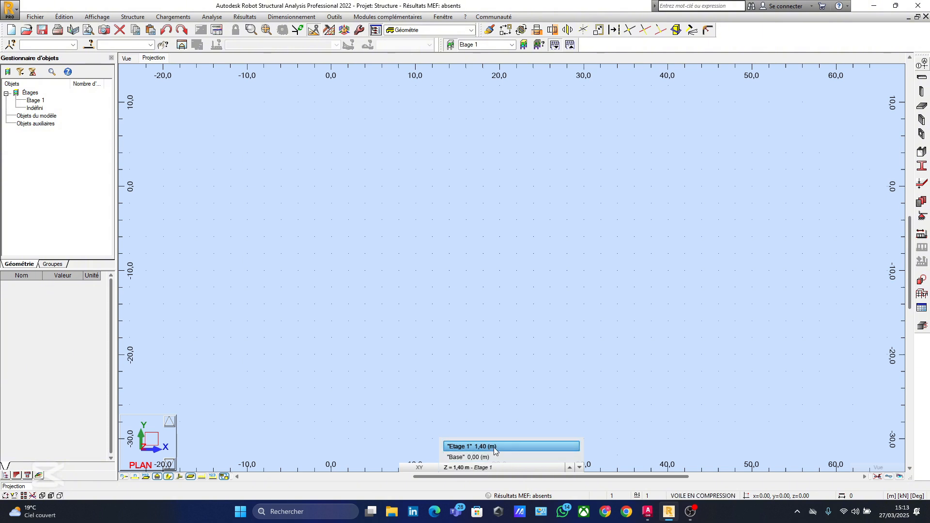
click(493, 446)
click(132, 17)
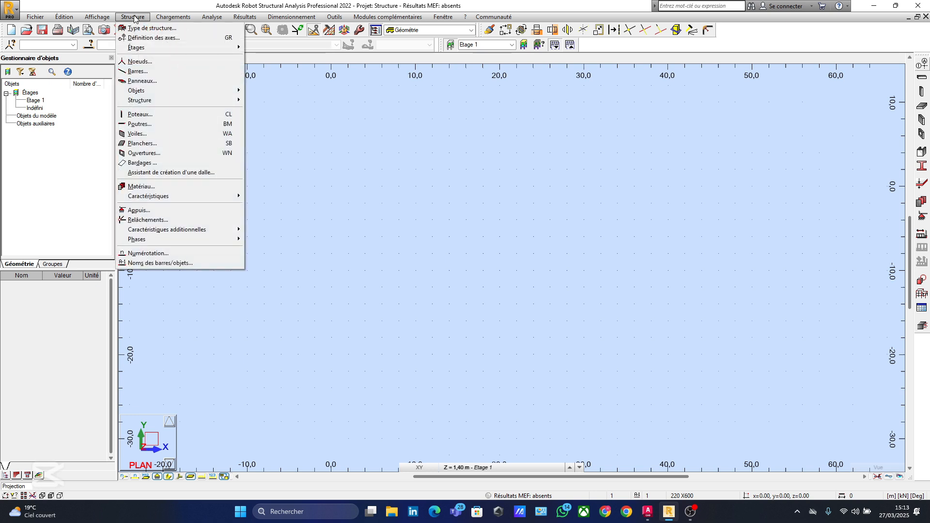
mouse_move(127, 47)
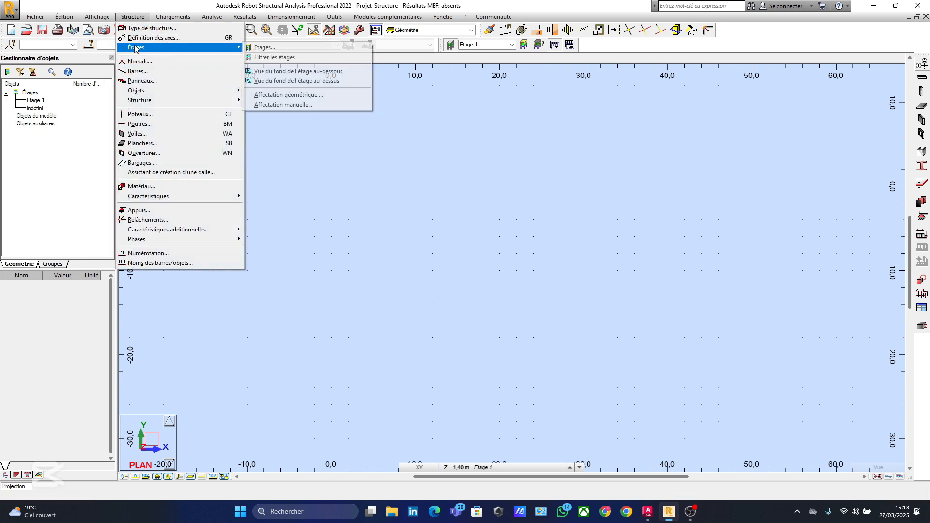
click(264, 48)
click(361, 189)
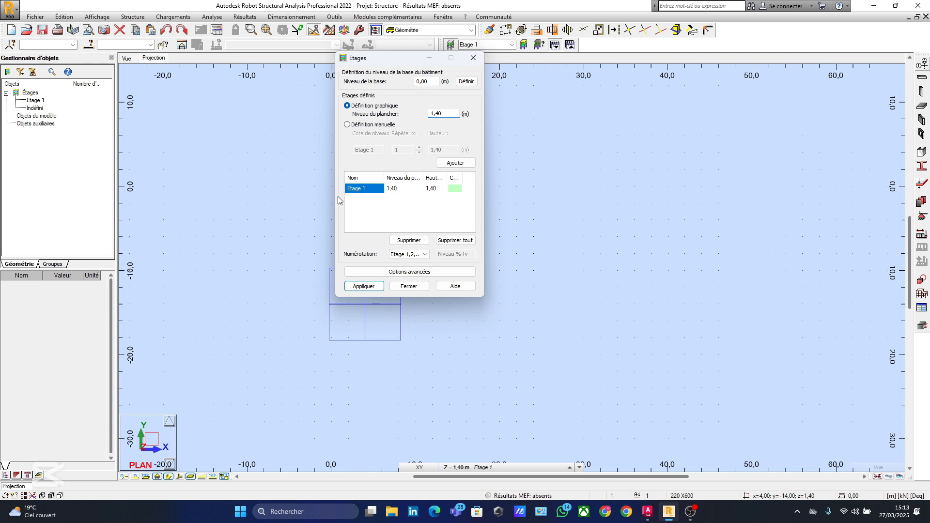
click(409, 240)
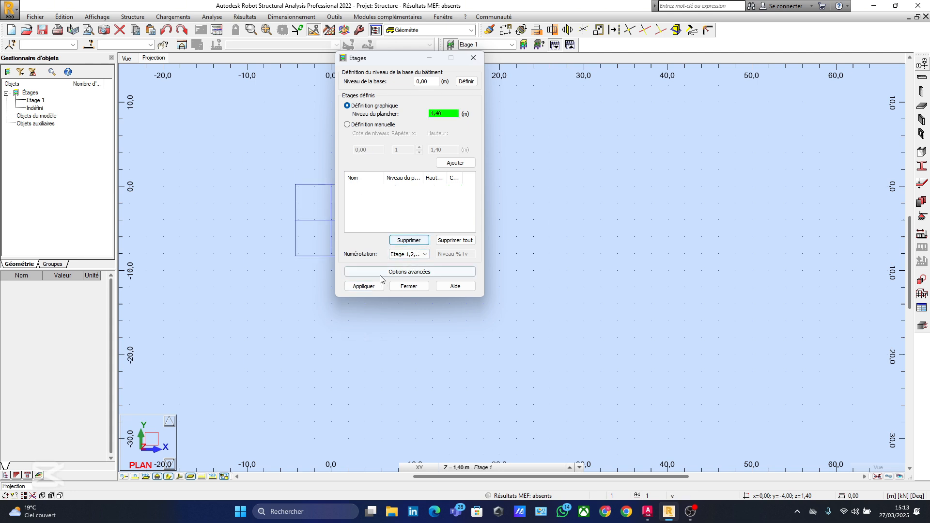
click(364, 286)
click(473, 58)
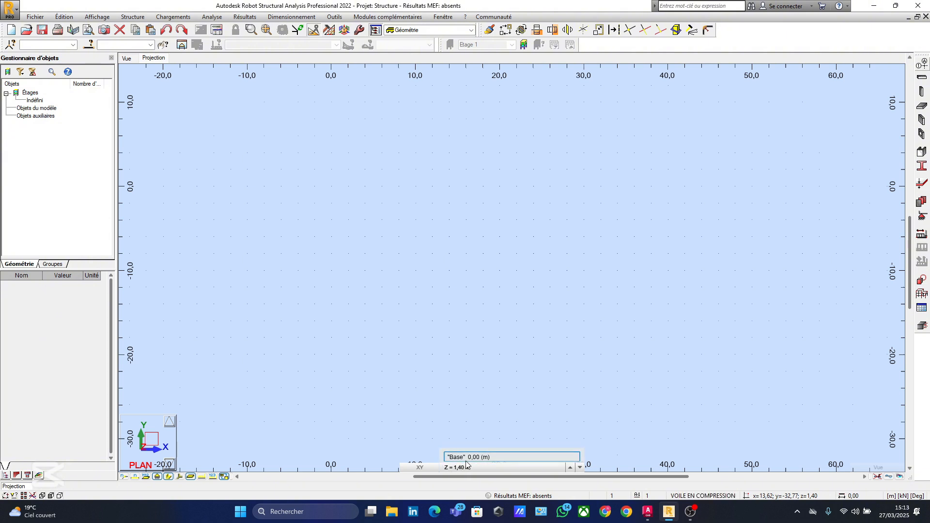
Set the working level of the plan projection to Base at 0,00 m
click(466, 461)
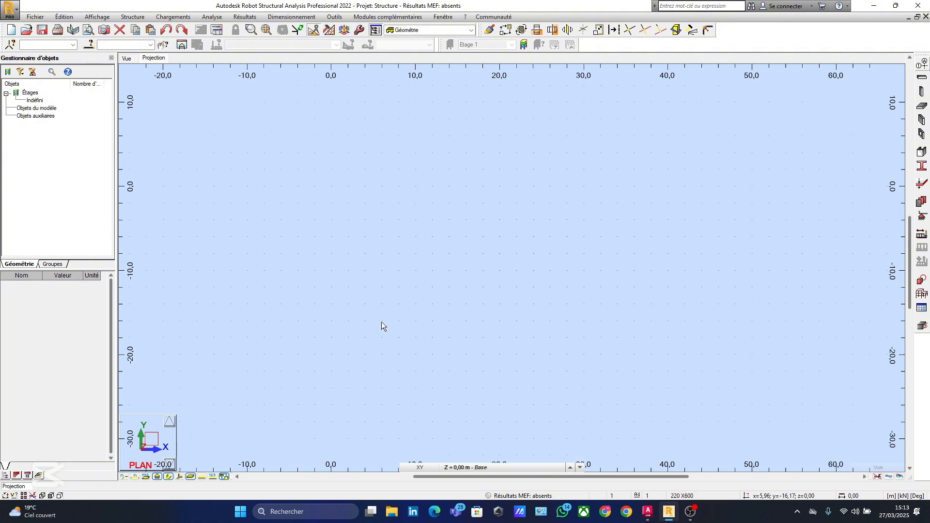
scroll(417, 219, down, 2)
scroll(416, 219, up, 3)
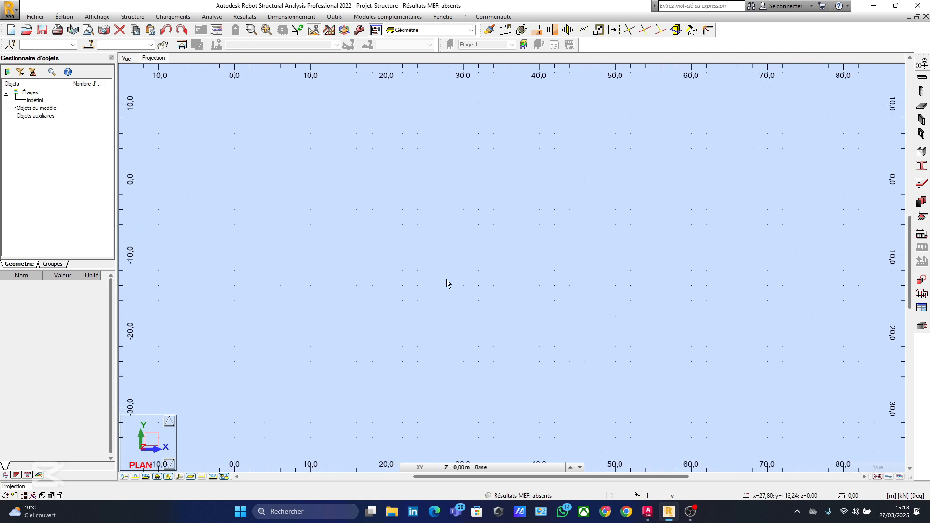
scroll(545, 301, down, 2)
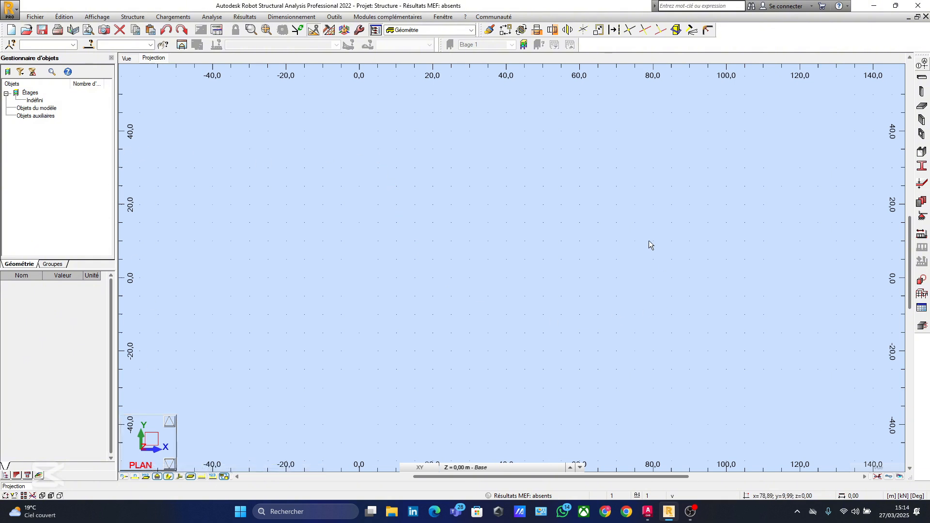
Check the empty model's Vue window in 3D and from the top, and return to the Projection view
click(128, 58)
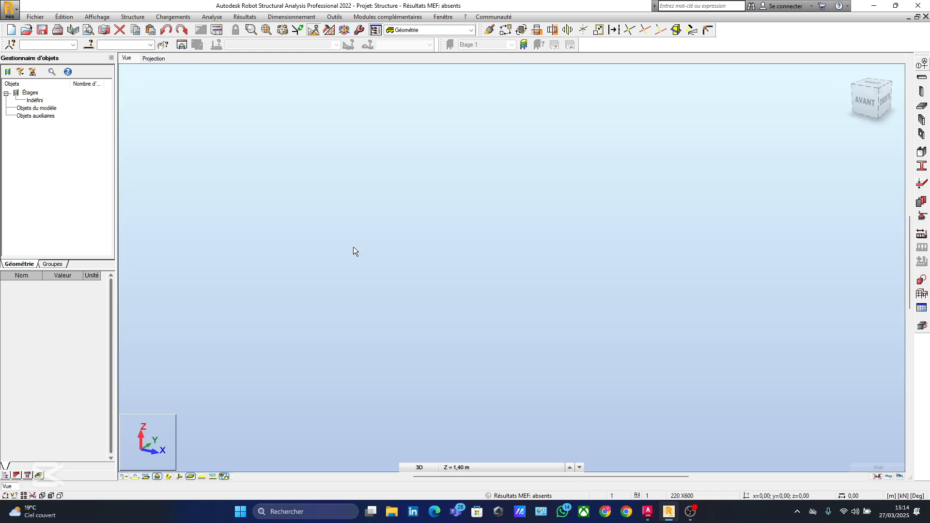
mouse_move(883, 93)
mouse_down()
mouse_move(831, 109)
mouse_move(855, 119)
mouse_move(894, 99)
mouse_up()
click(878, 82)
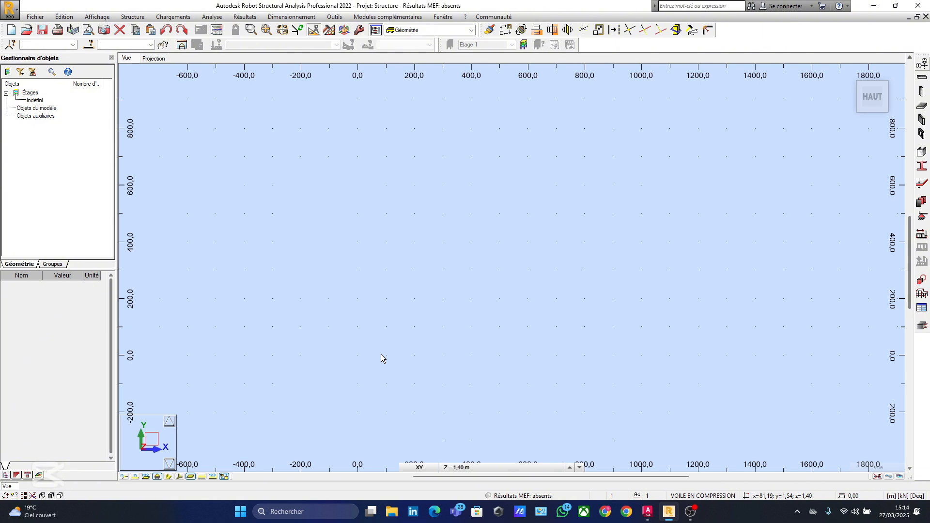
click(156, 59)
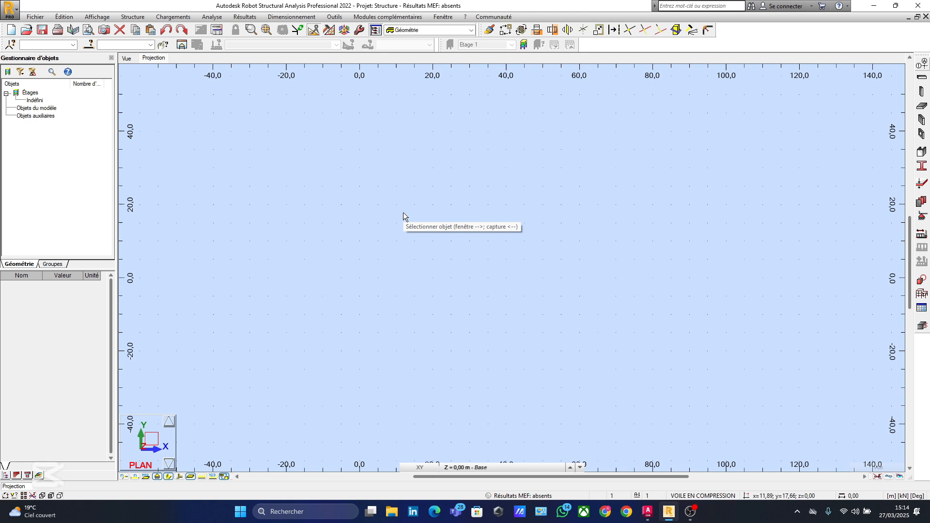
Switch to the AutoCAD drawing formation pont.dwg and examine the first main beams and their axis levels
click(647, 512)
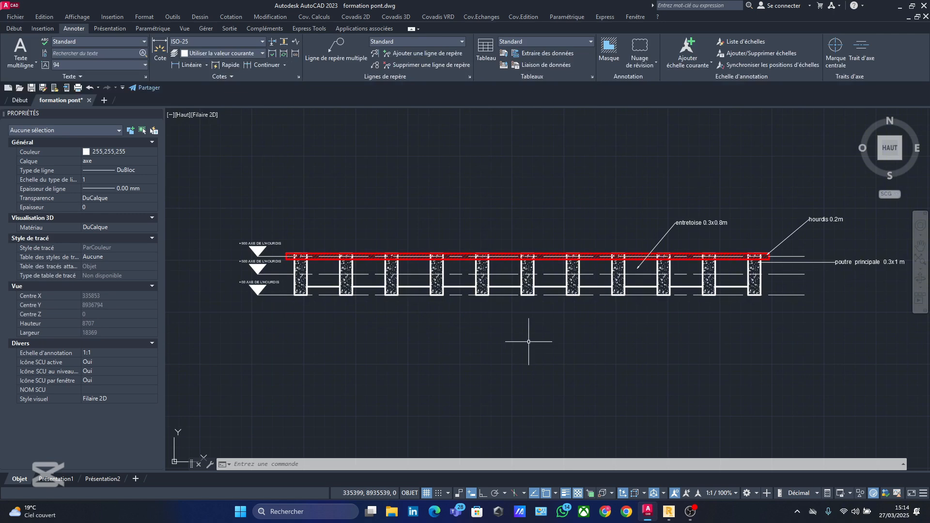
scroll(298, 291, up, 5)
scroll(294, 274, down, 5)
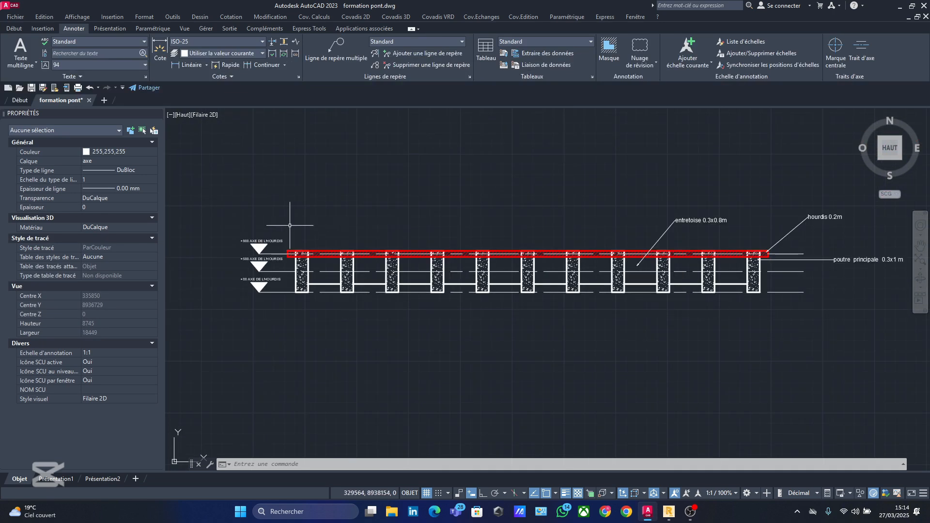
scroll(301, 214, up, 3)
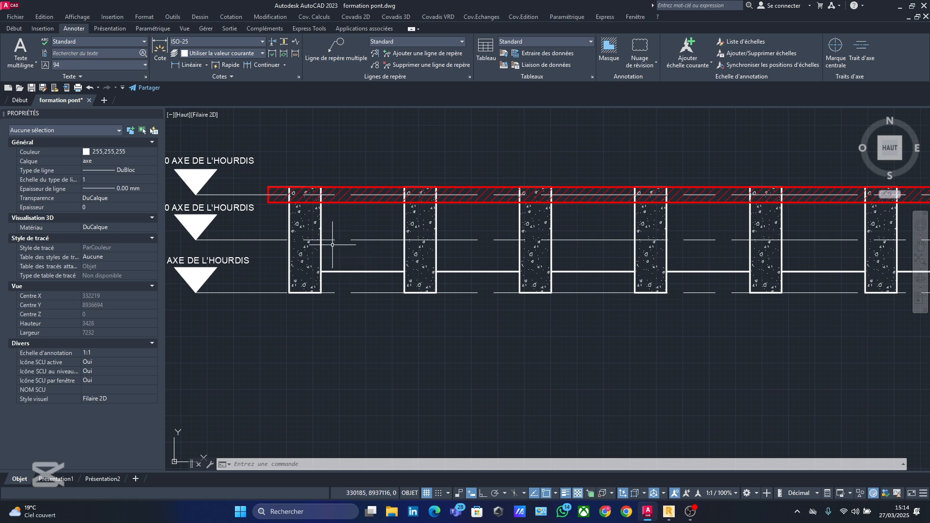
scroll(293, 211, up, 2)
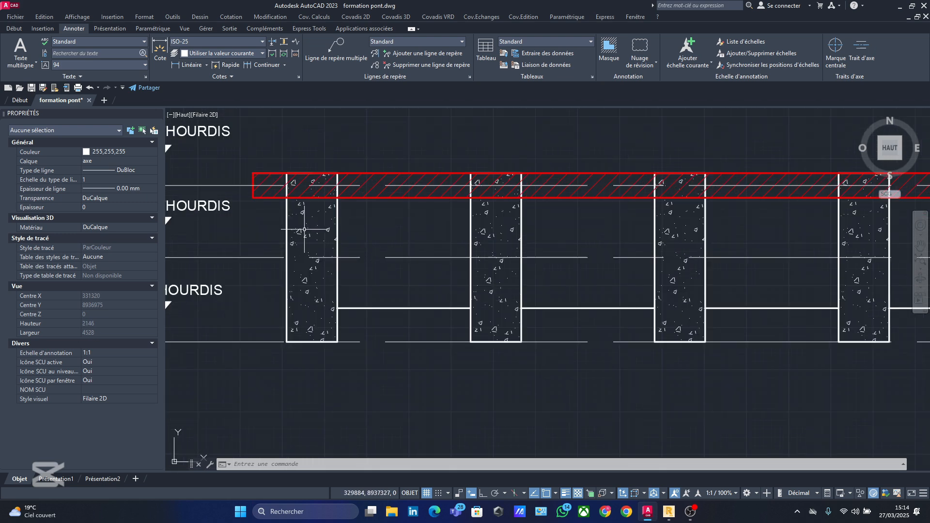
scroll(316, 243, down, 4)
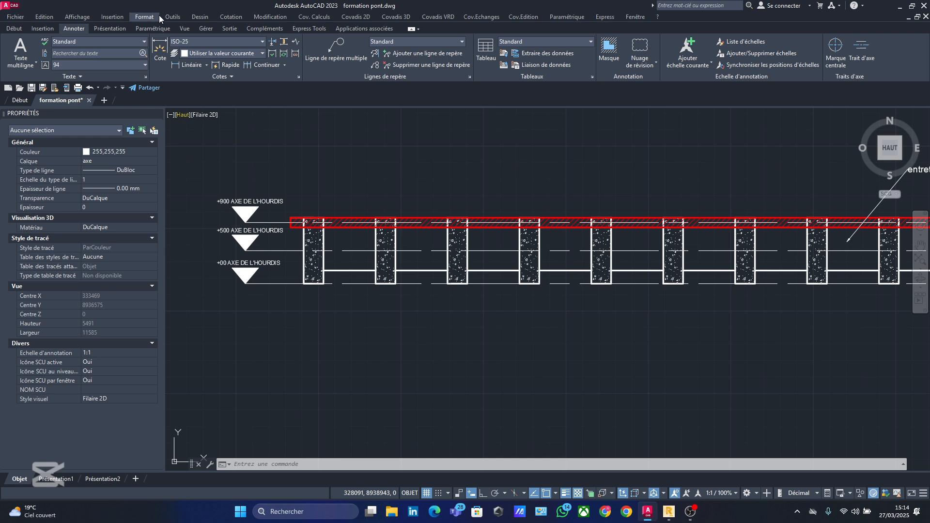
Dimension the horizontal spacing between the bottom midpoints of the first two main beams, placing the dimension line between them
click(159, 49)
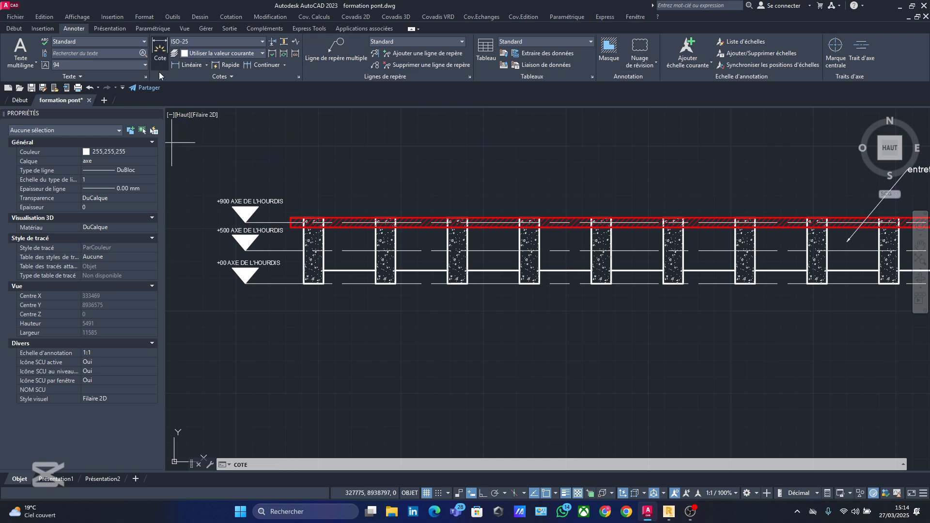
scroll(323, 237, up, 6)
mouse_move(235, 341)
middle_down()
mouse_move(322, 310)
mouse_move(331, 298)
middle_up()
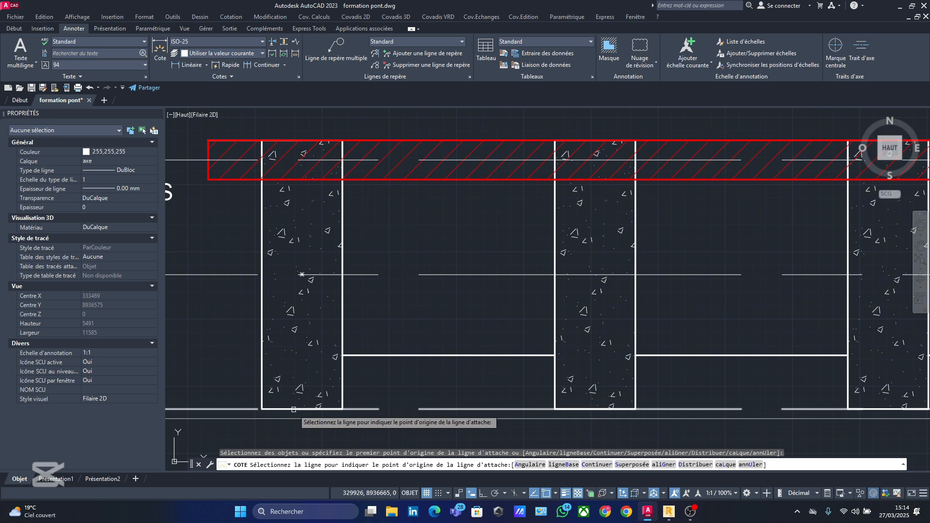
click(302, 409)
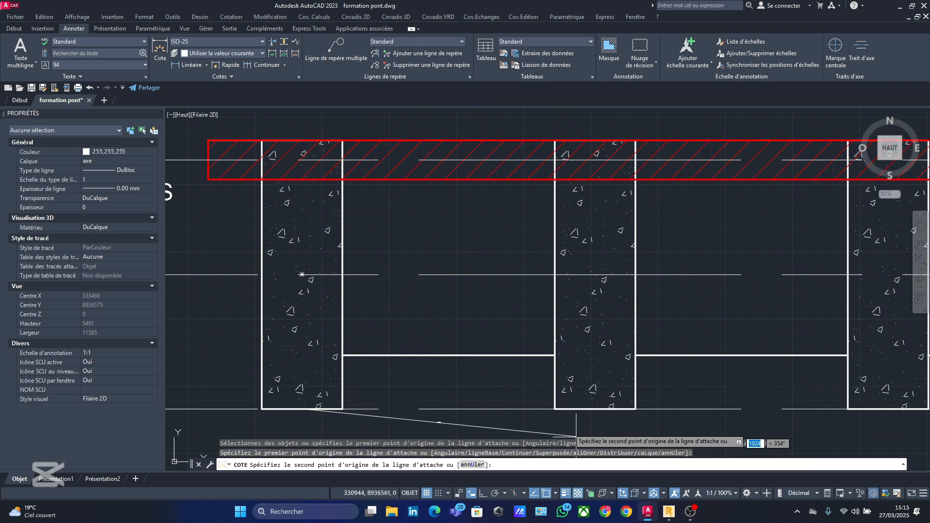
click(595, 408)
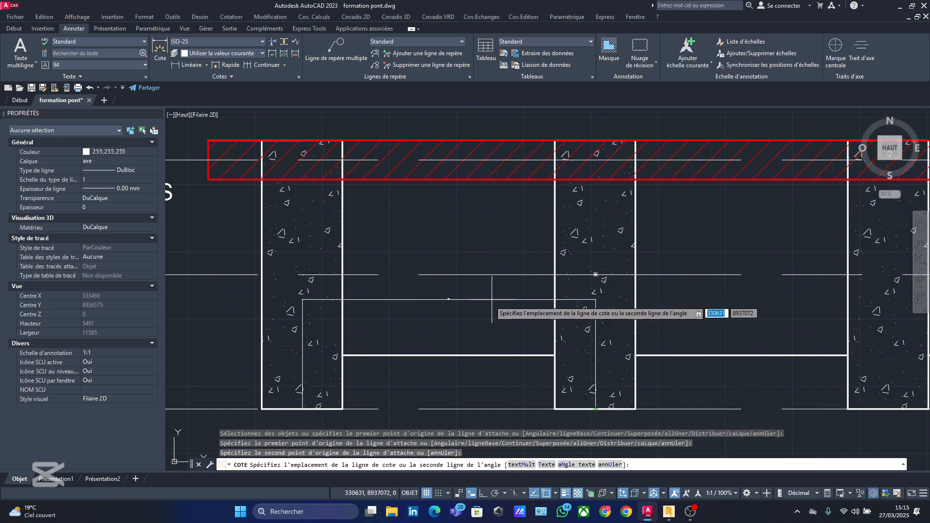
click(432, 304)
scroll(431, 300, up, 2)
scroll(458, 305, up, 15)
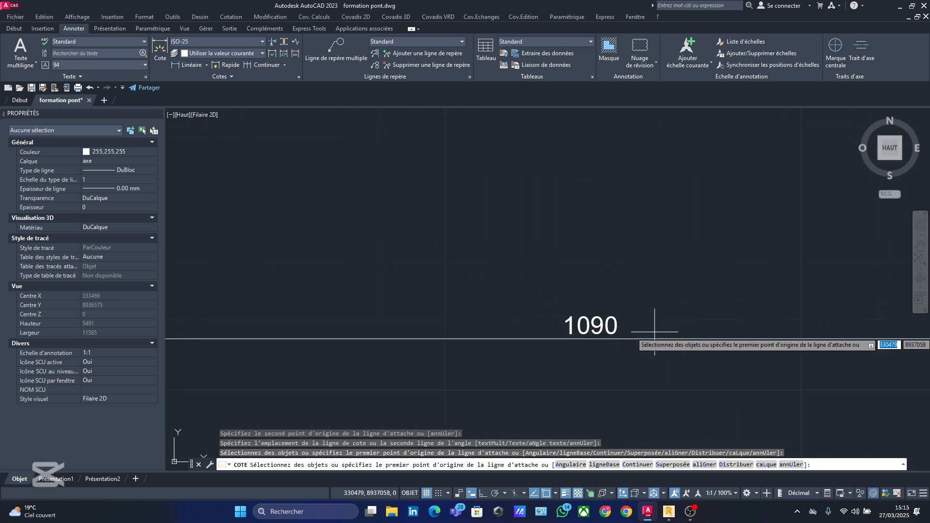
End the dimension command and read the spacing dimensioned between the first two main beams
key(Return)
scroll(630, 330, down, 3)
scroll(533, 329, up, 9)
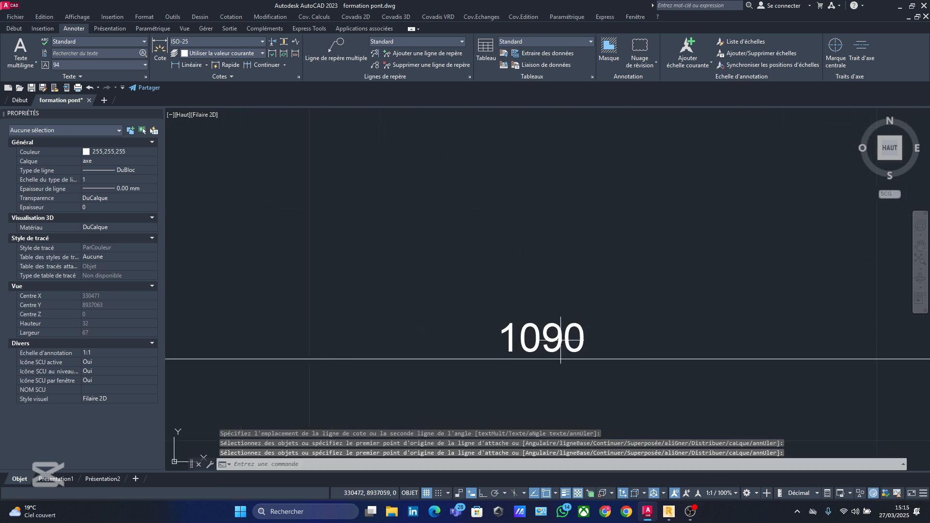
scroll(518, 332, down, 10)
scroll(432, 326, up, 5)
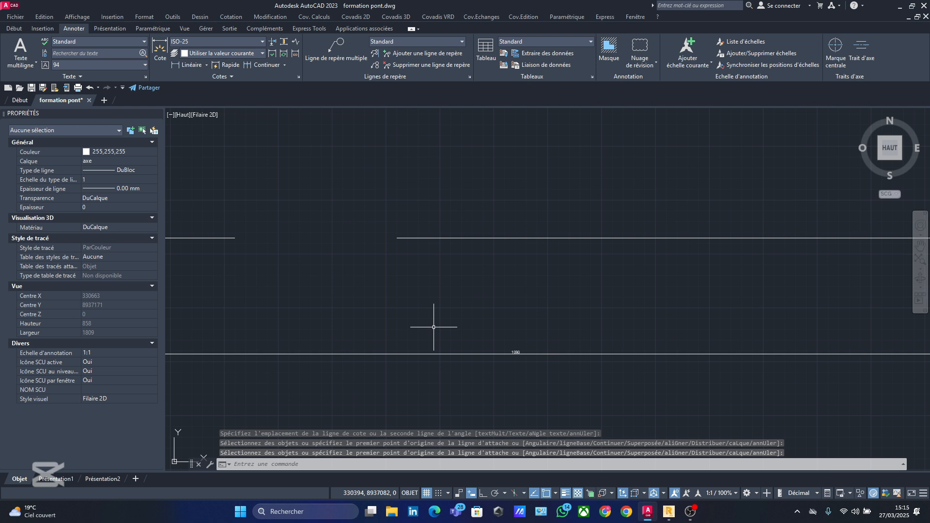
scroll(447, 306, down, 6)
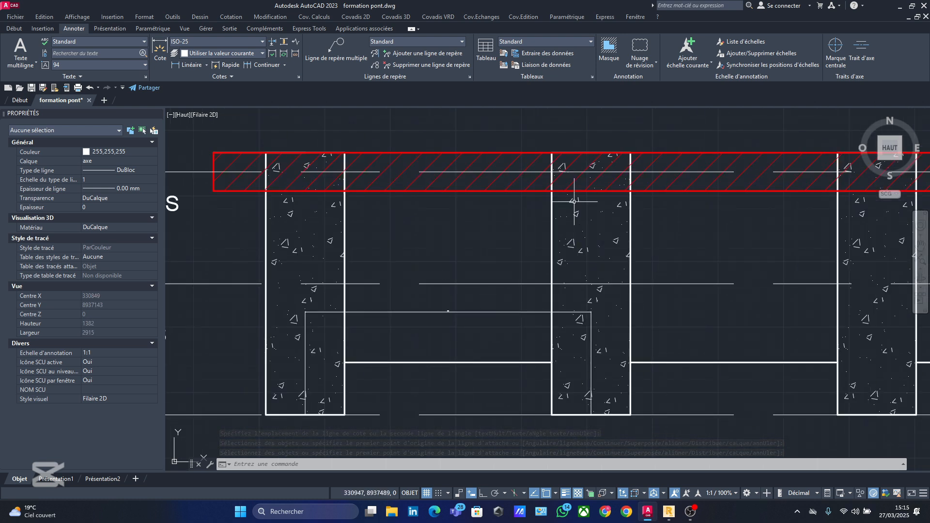
Switch to Robot Structural Analysis and open the Cartesian construction lines definition for the X axis
click(674, 516)
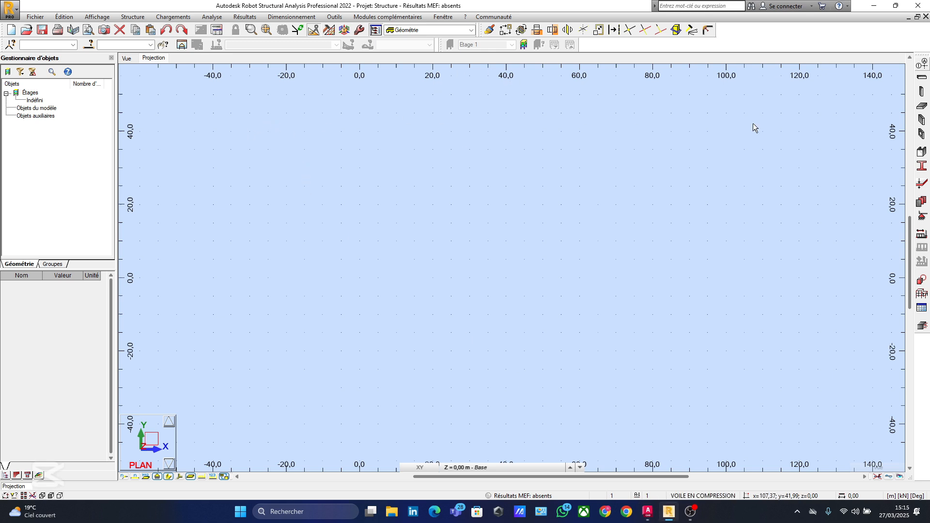
click(922, 63)
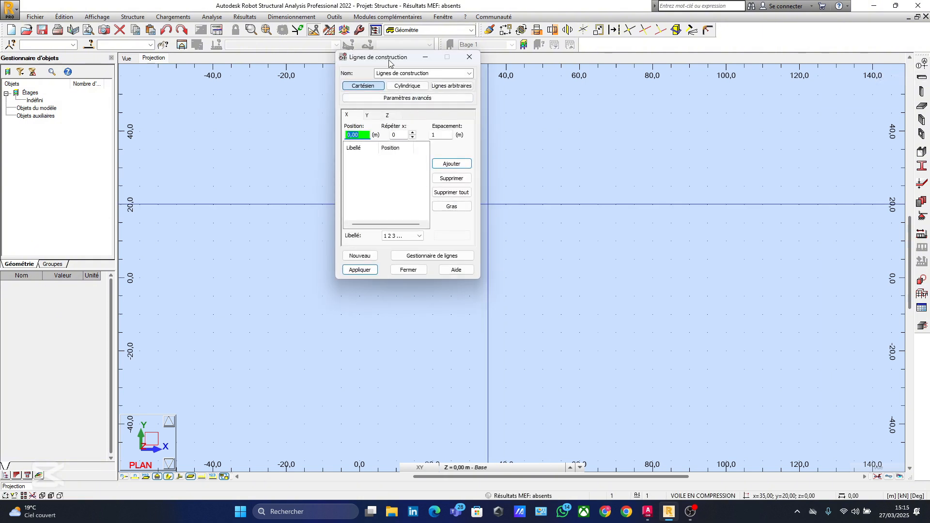
drag(393, 57, 435, 150)
click(395, 211)
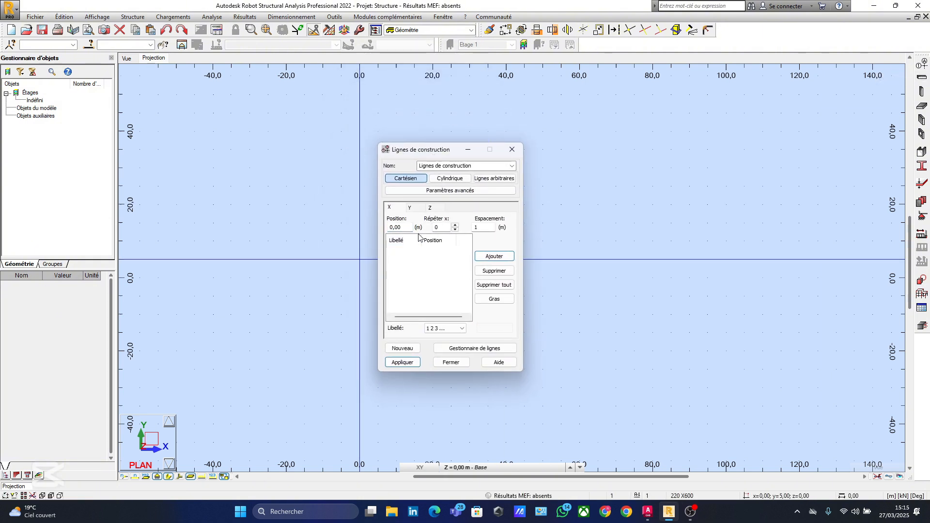
Add X construction lines starting at 0,00 m, repeated 11 times with a spacing of 1.09 m, and check the list
click(436, 228)
click(478, 227)
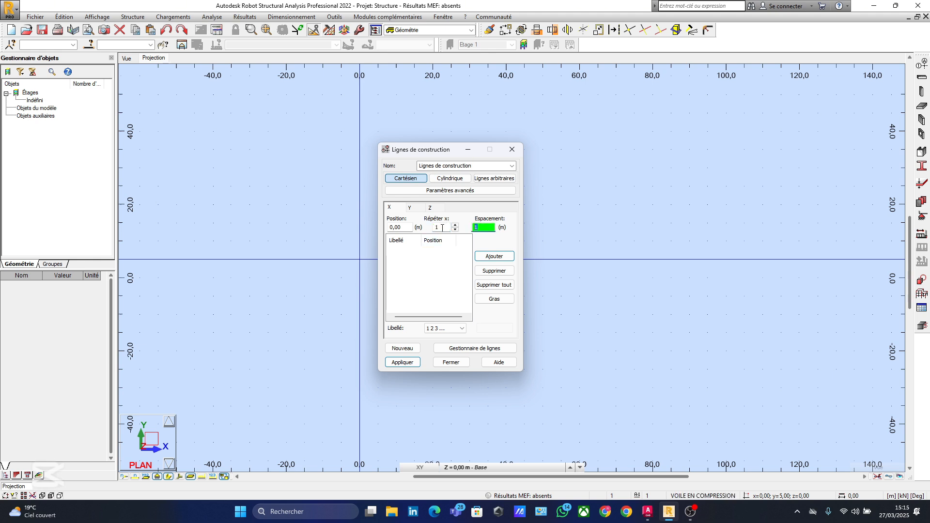
click(441, 228)
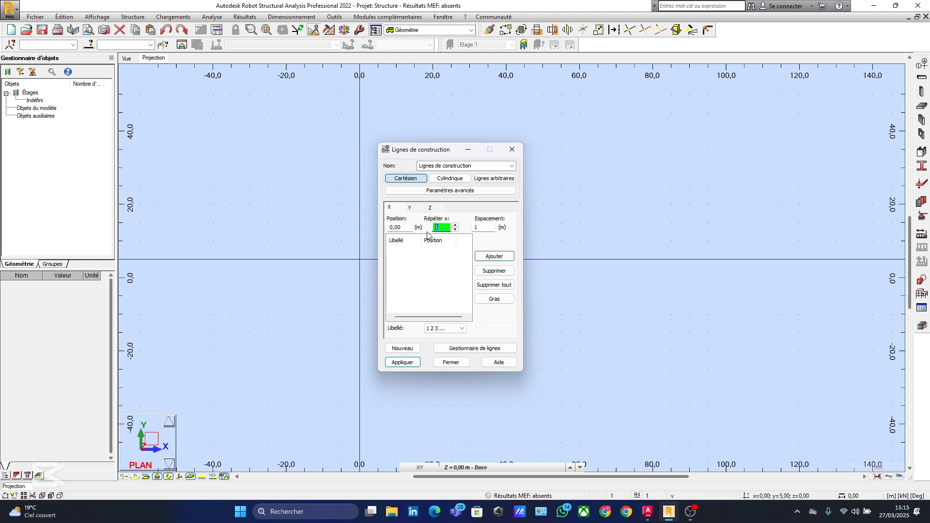
text(11)
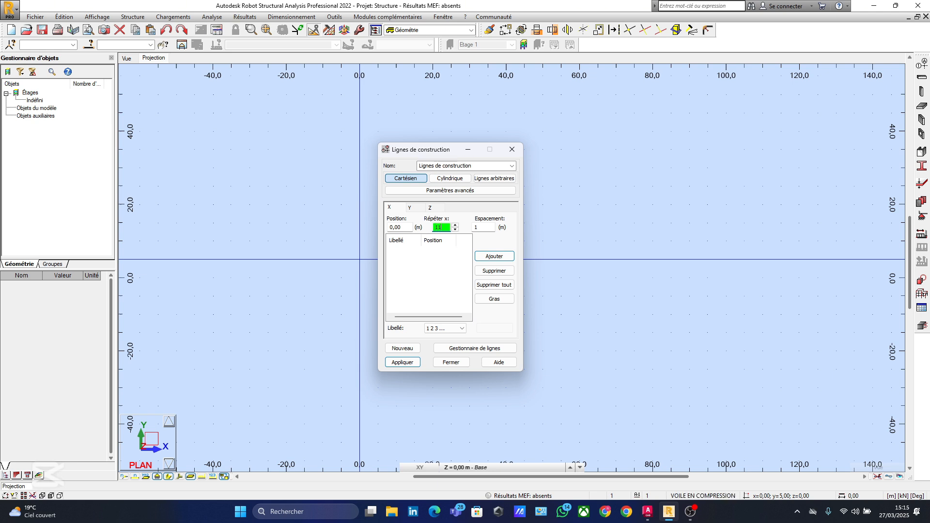
click(482, 227)
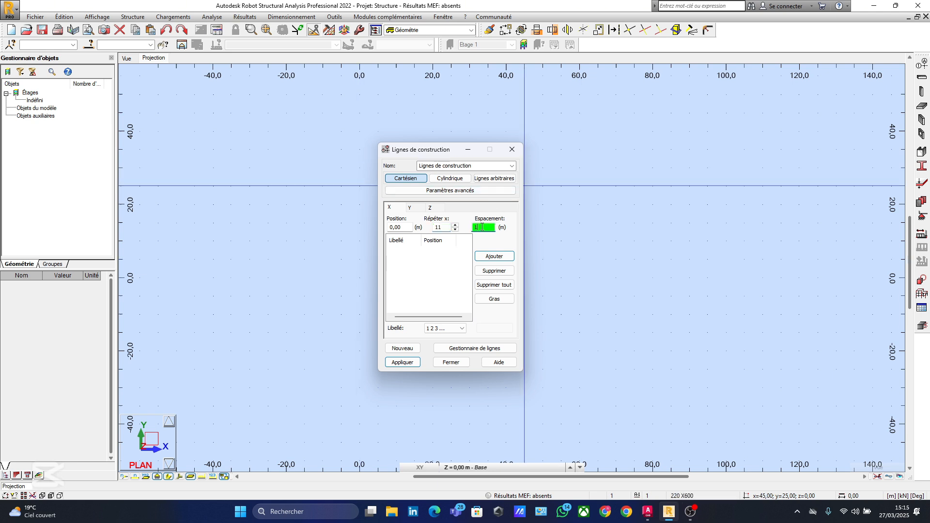
text(11,)
click(499, 257)
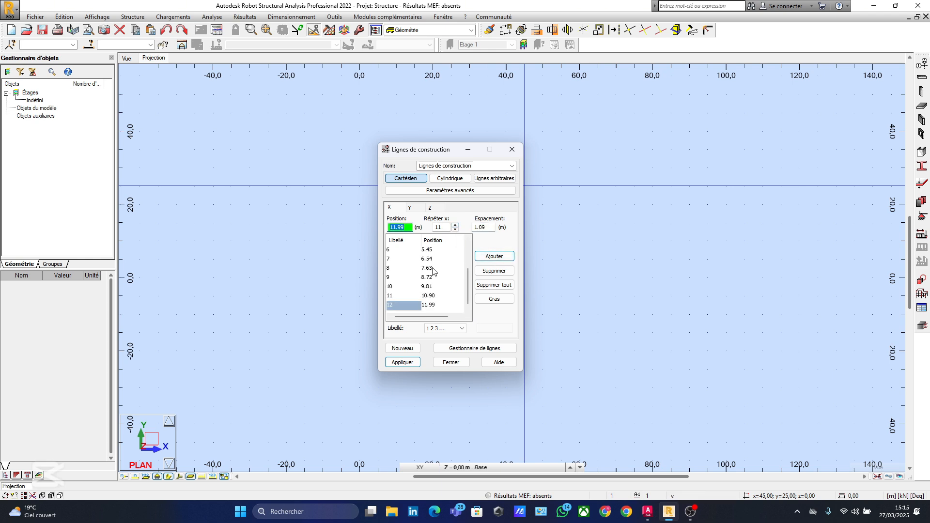
drag(468, 279, 468, 255)
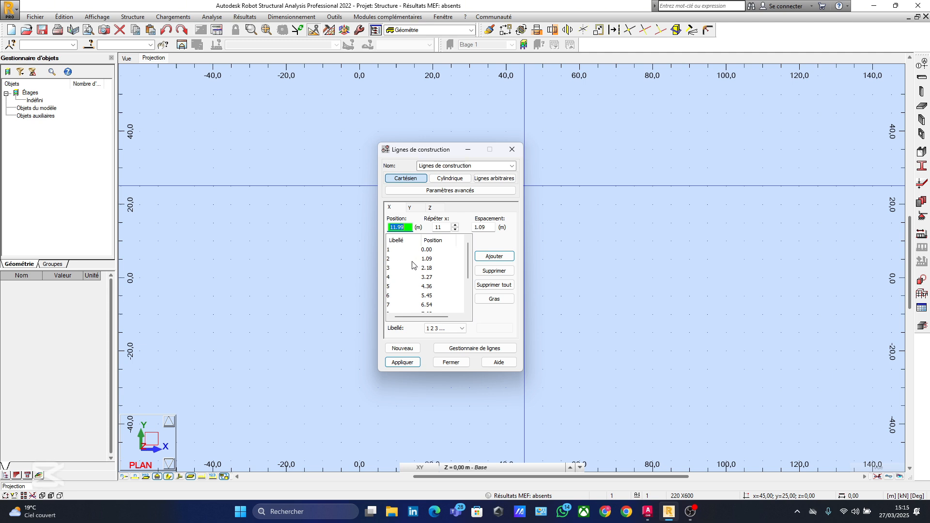
Switch to the AutoCAD cross-section and examine the deck slab overhang beyond the first main beam
click(648, 511)
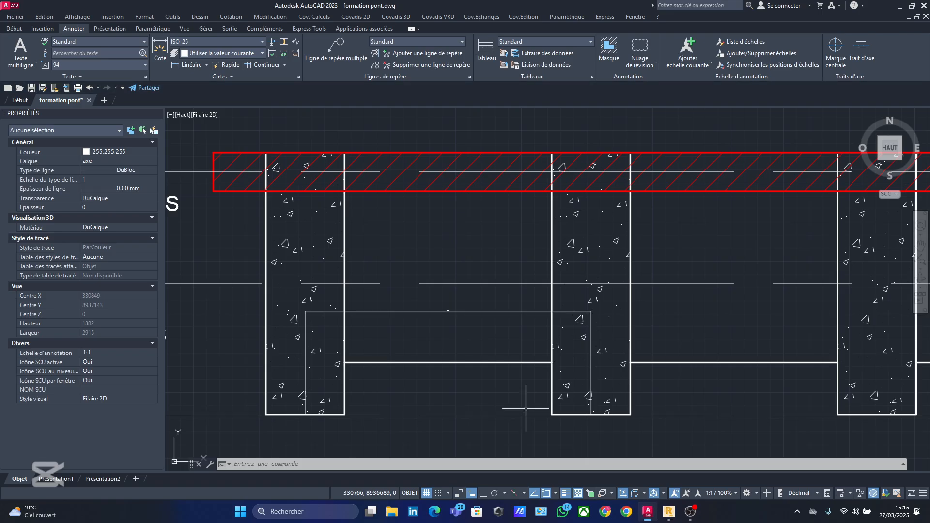
scroll(257, 179, down, 5)
scroll(274, 184, up, 4)
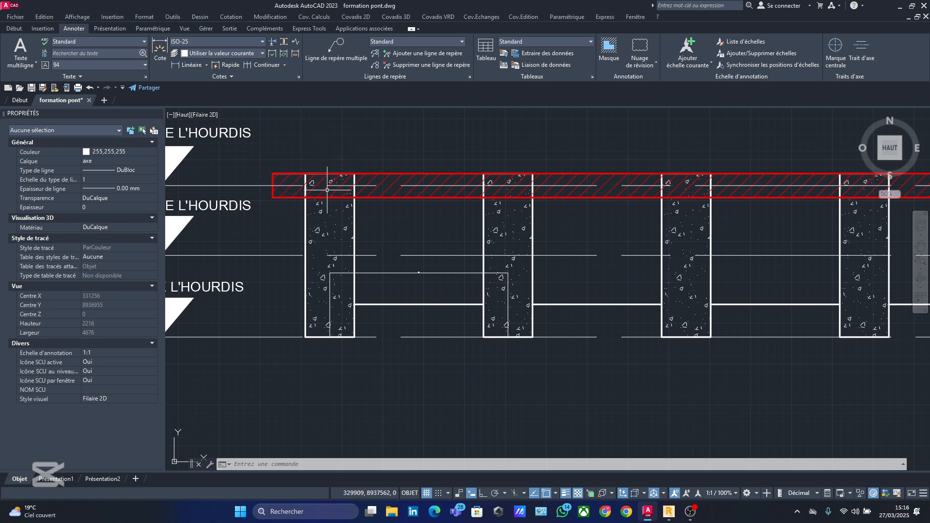
scroll(331, 221, down, 4)
Return to Robot Structural Analysis and add one X construction line at a spacing of -0.55 m from the 0.00 m line
click(676, 514)
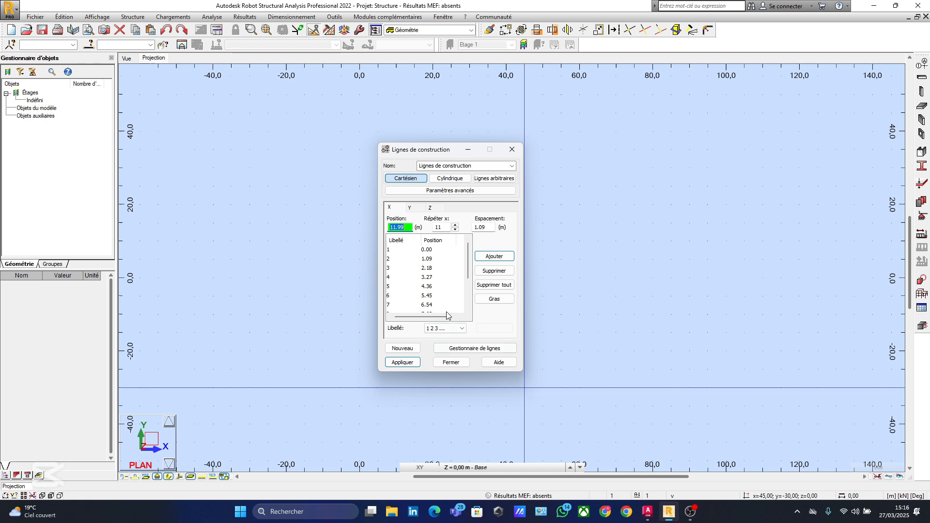
click(407, 249)
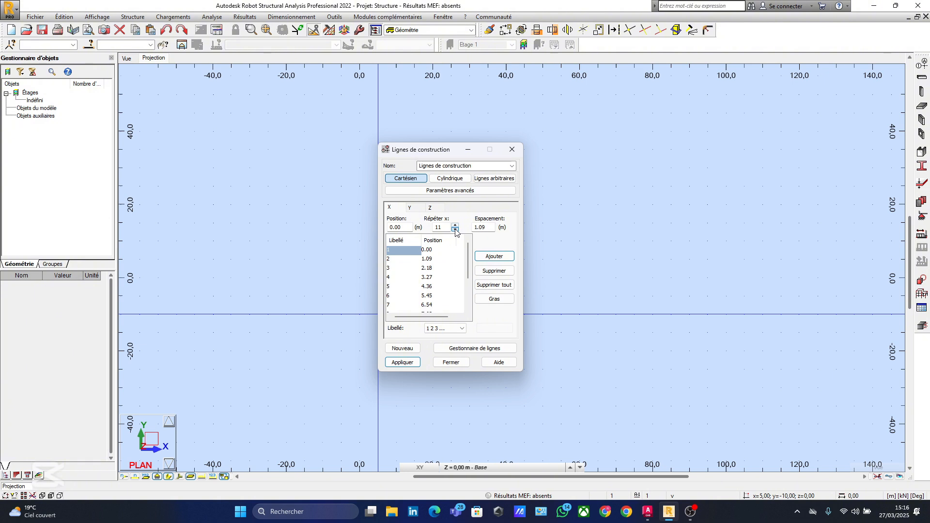
text(1)
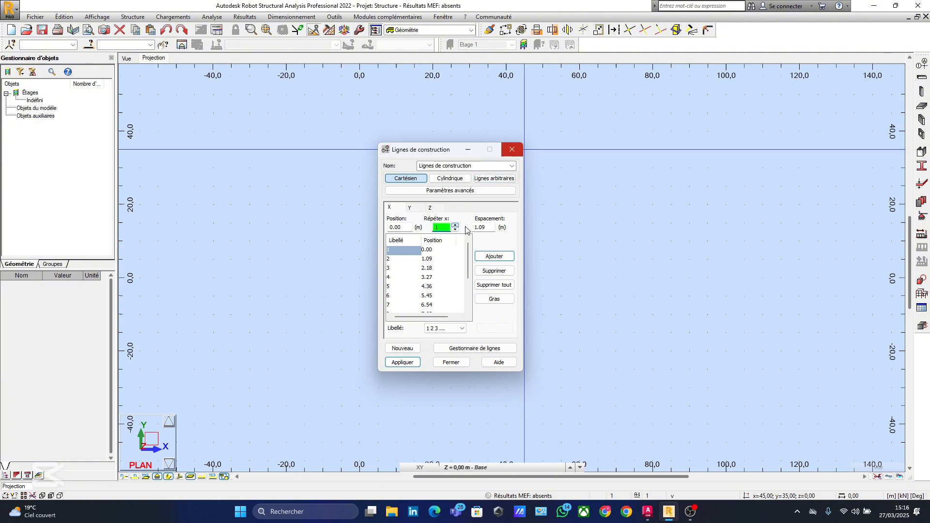
drag(491, 227, 469, 229)
text(-0.55)
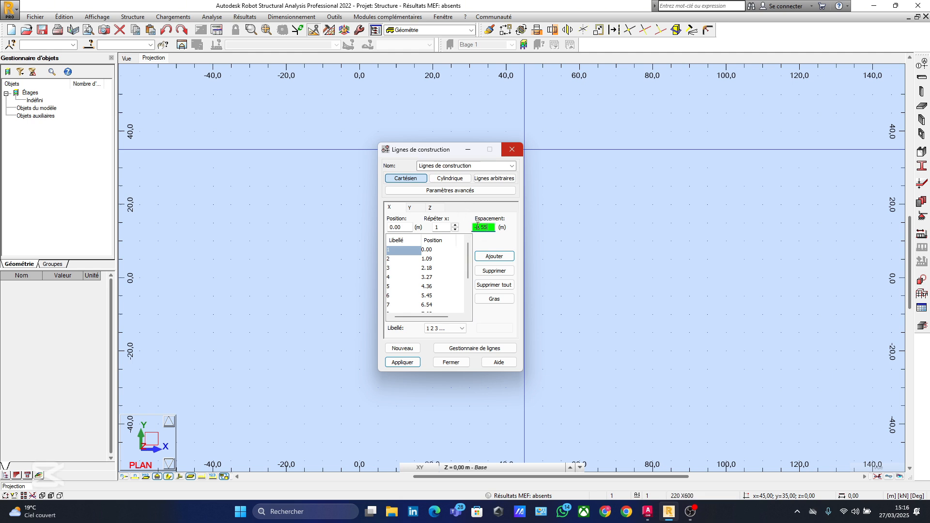
click(494, 262)
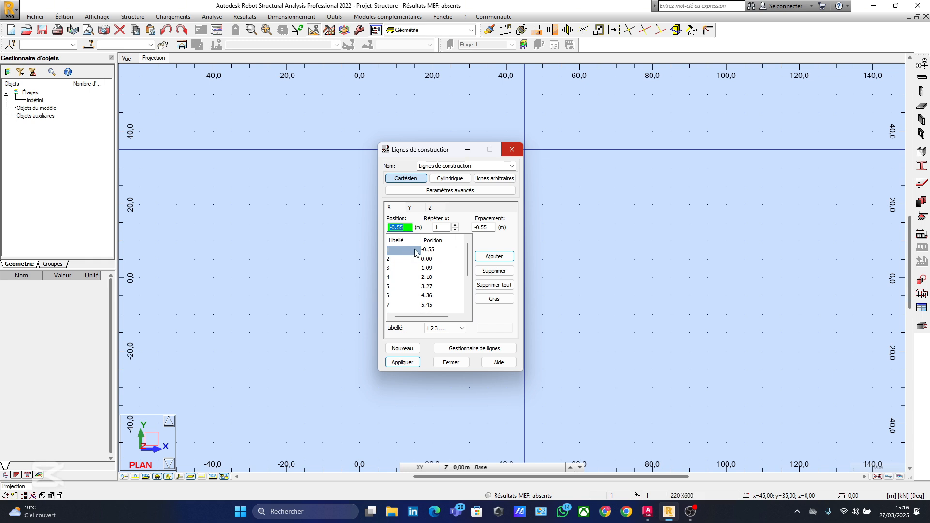
Select the X line at 11.99 m and examine the slab overhang beyond the last main beam in the AutoCAD drawing
scroll(428, 261, down, 2)
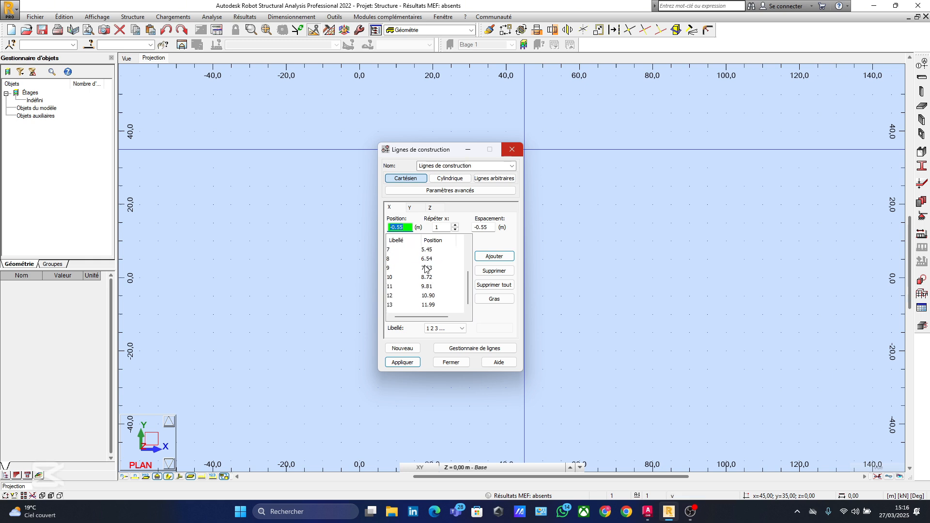
click(395, 305)
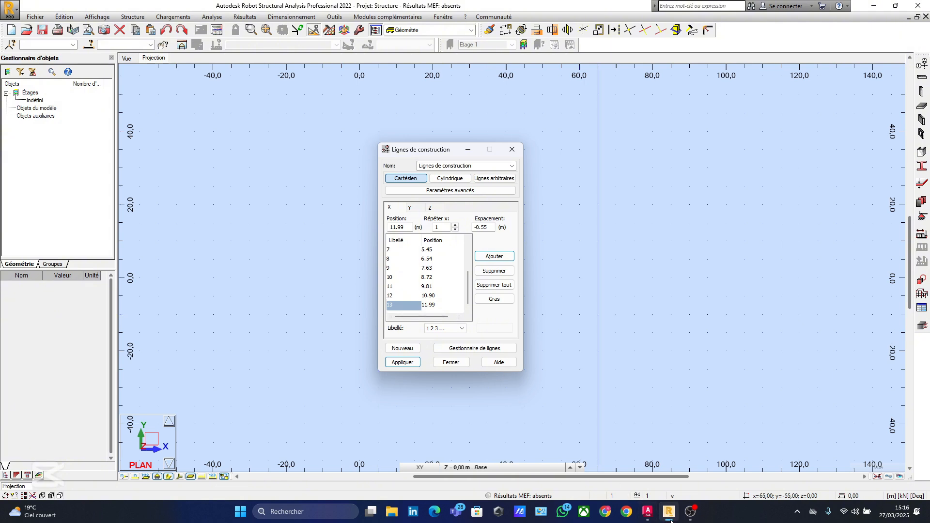
click(647, 511)
scroll(629, 251, down, 5)
scroll(580, 238, up, 3)
scroll(580, 237, up, 4)
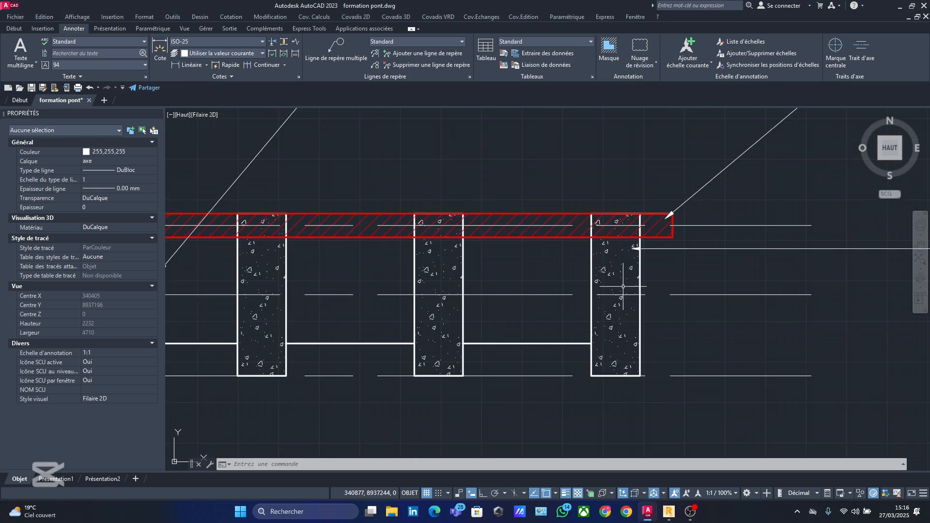
scroll(532, 228, down, 2)
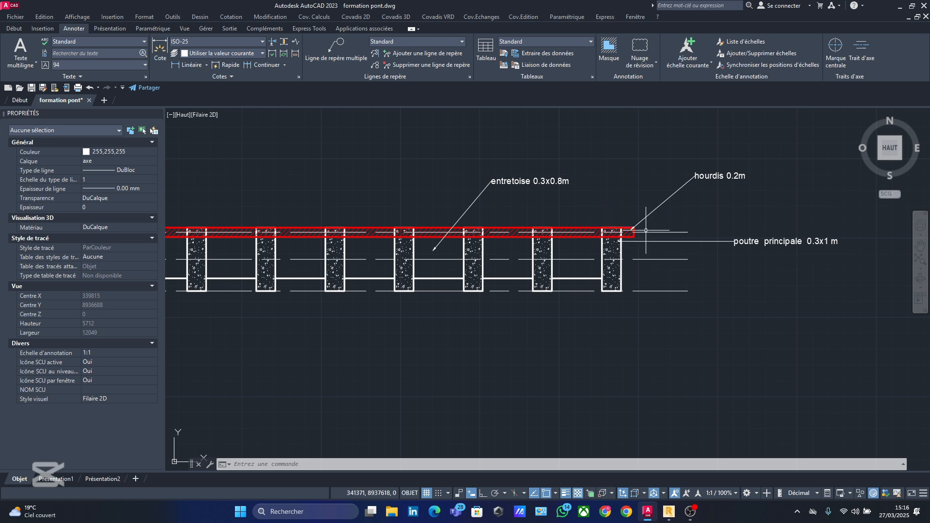
Back in Robot Structural Analysis, label the X lines A B C and add one line 0.55 m beyond the 11.99 m line
click(668, 507)
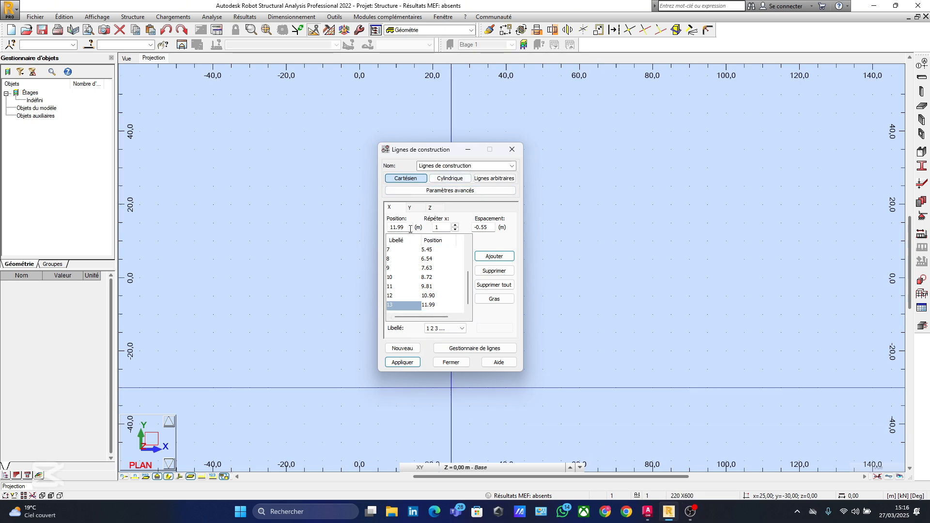
click(477, 228)
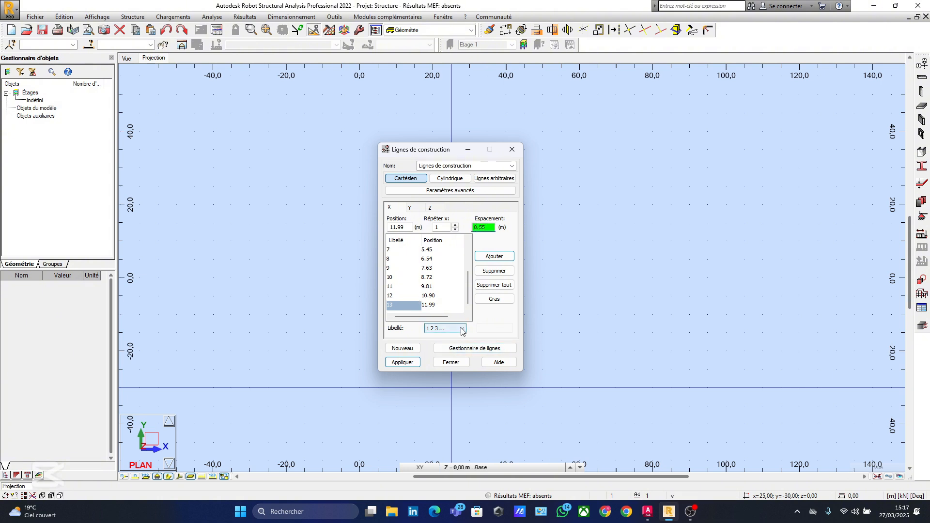
click(438, 328)
click(432, 344)
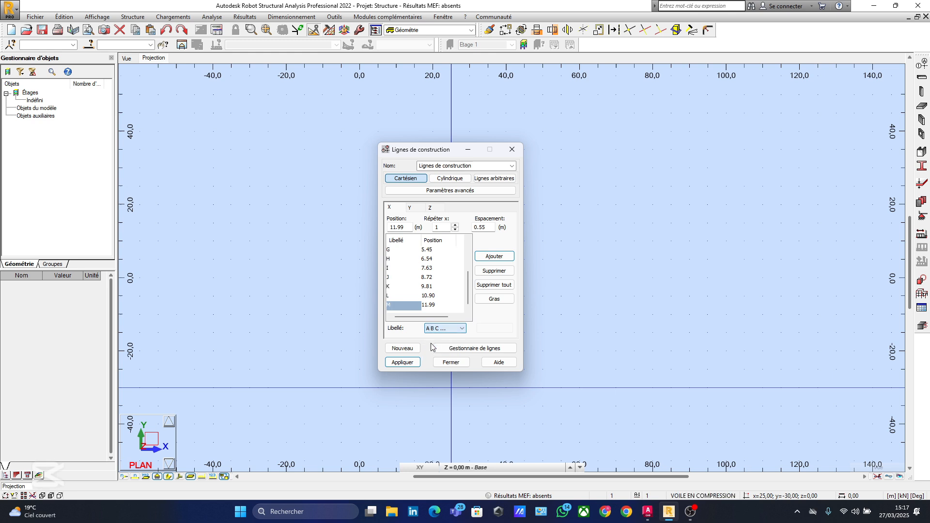
click(494, 256)
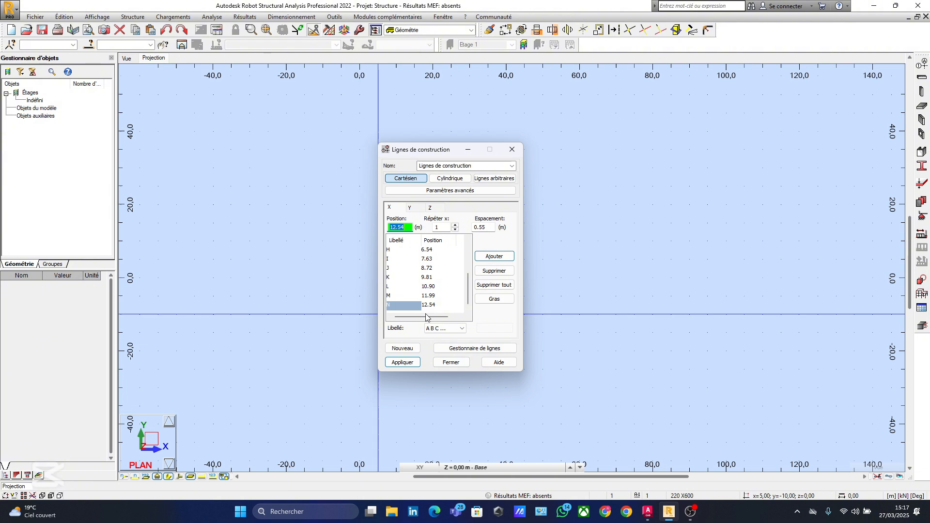
Add Y construction lines starting at 0,00 m, repeated once with a spacing of 15.9 m
click(410, 208)
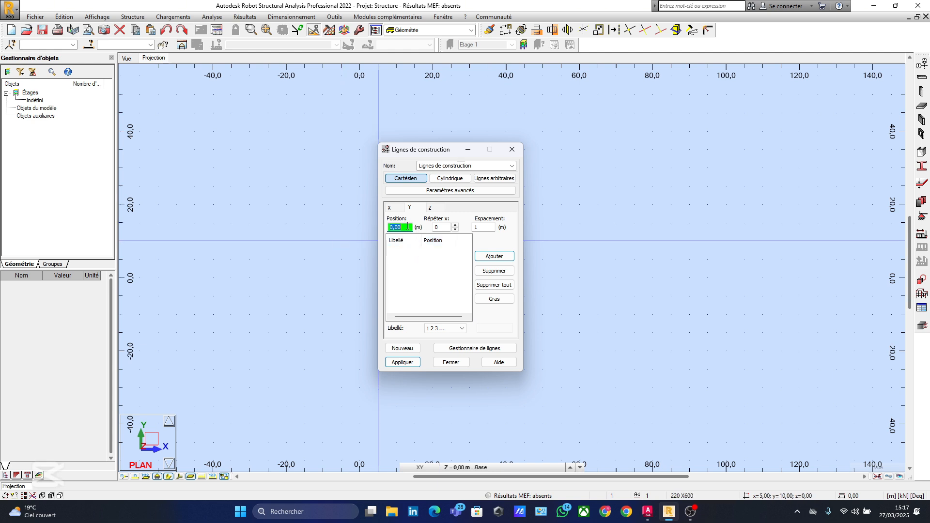
click(439, 227)
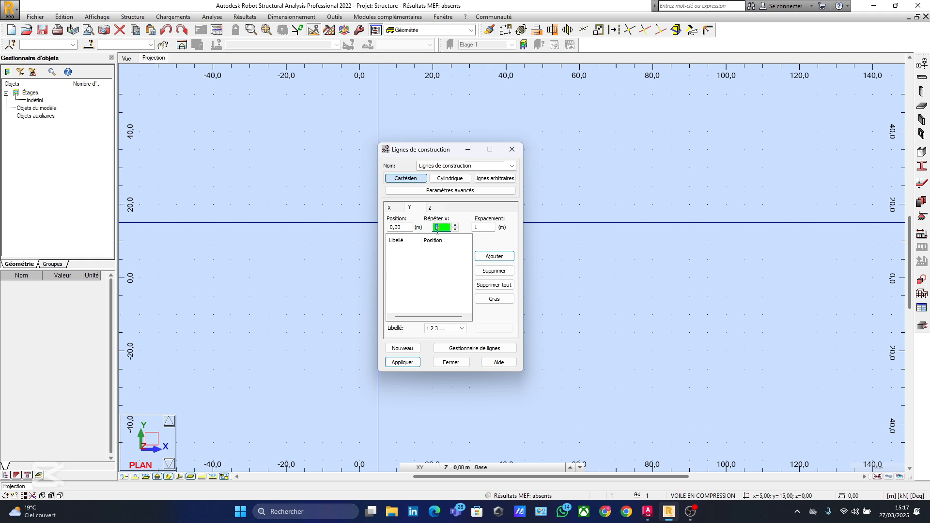
click(484, 227)
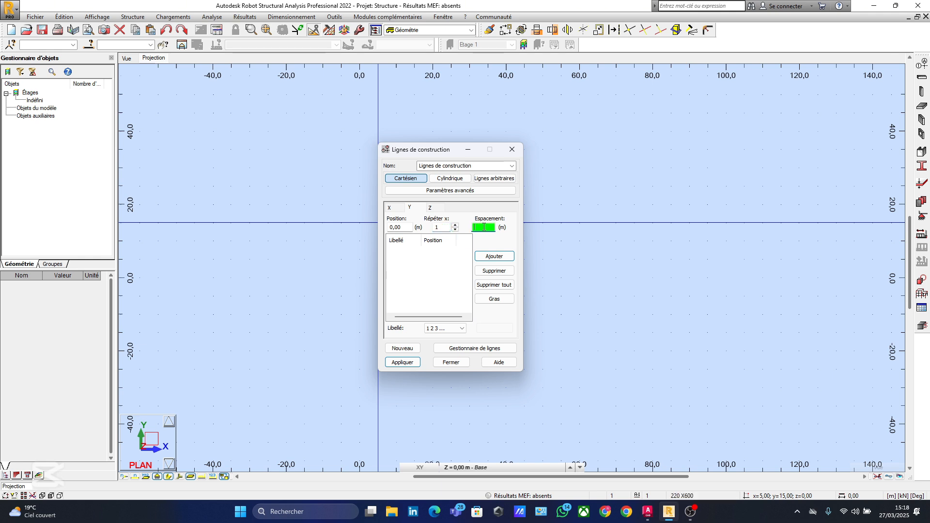
text(15.9)
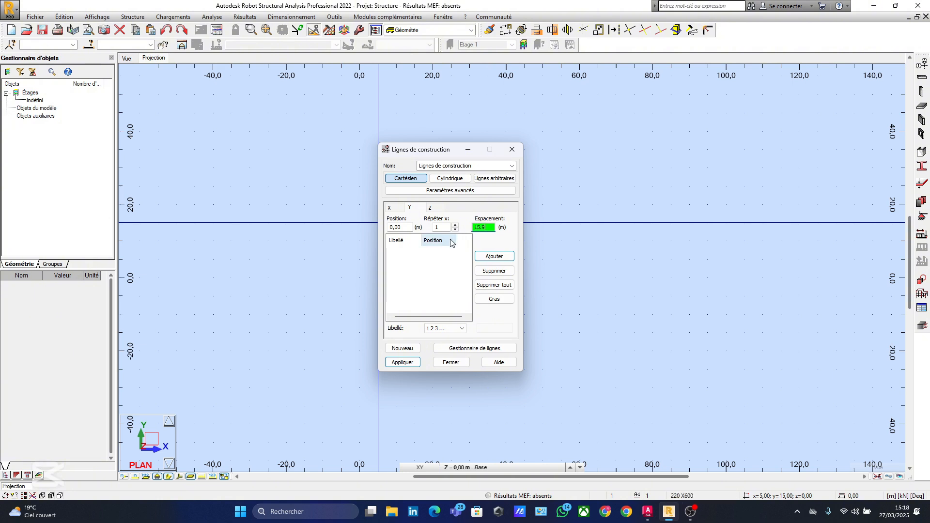
click(491, 261)
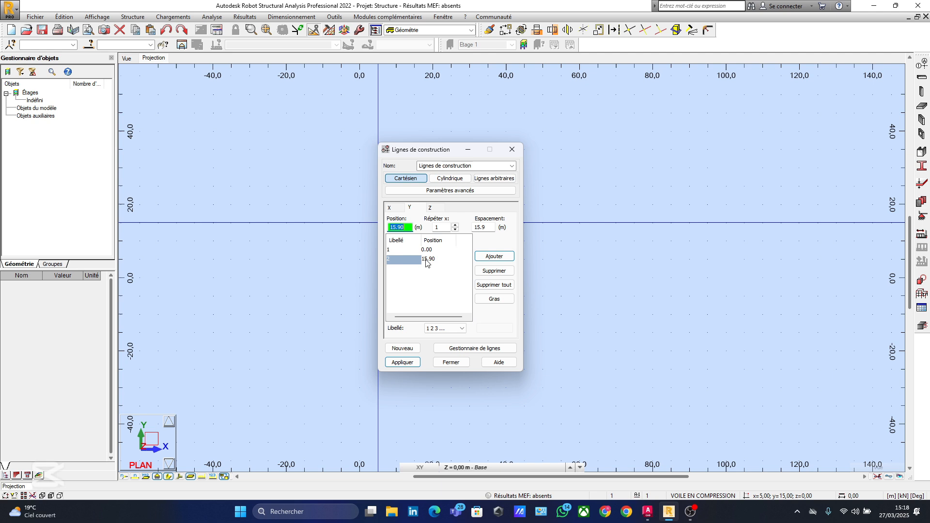
Add one Y construction line at a spacing of 0.35 m from the 0.00 m line, and select the 15.90 m line
click(406, 249)
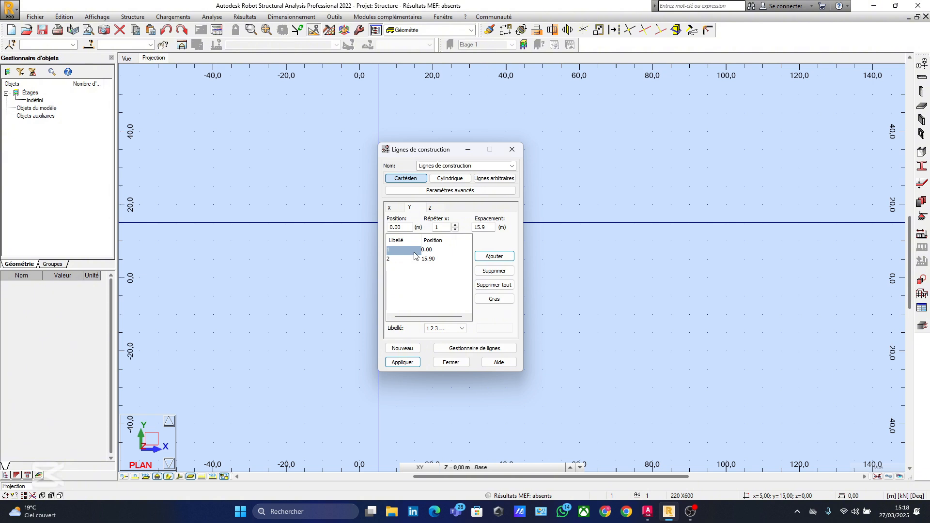
double_click(487, 226)
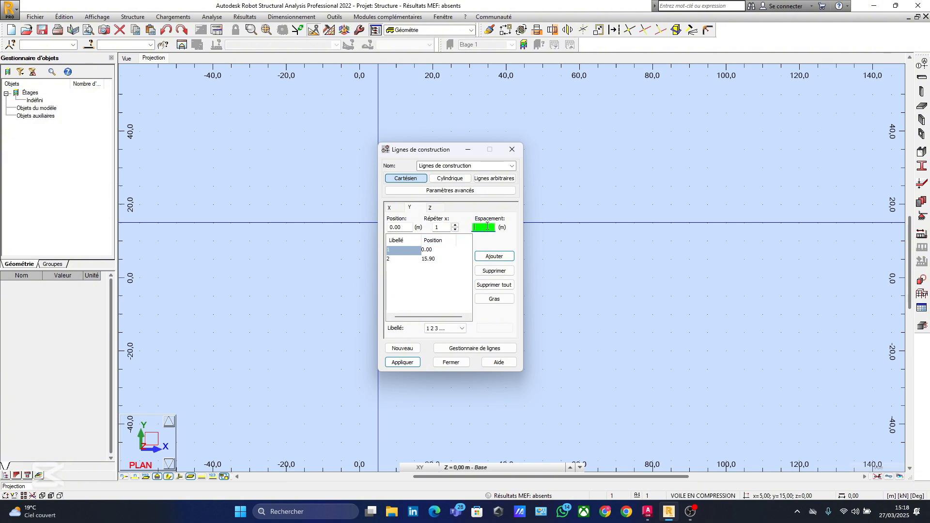
text(0.35)
click(493, 256)
click(401, 271)
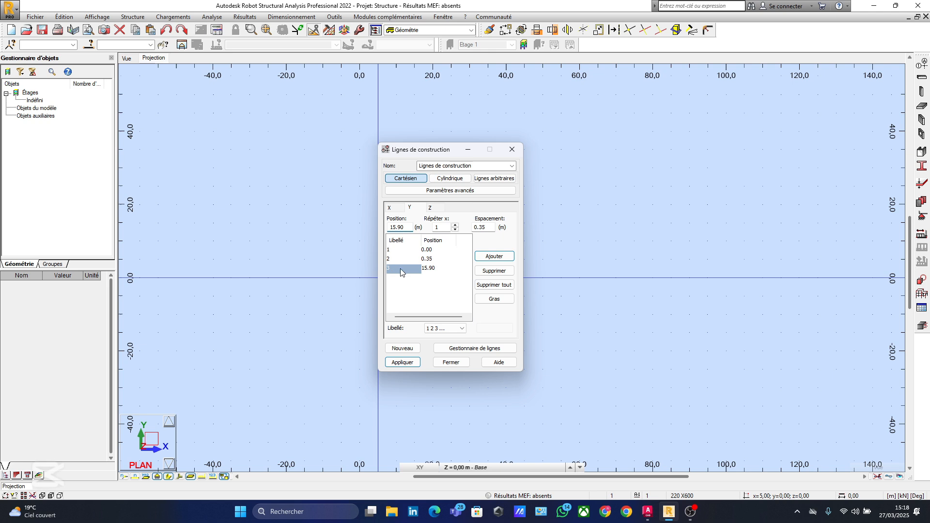
Add one Y construction line at a spacing of -0.35 m from the 15.90 m line, then apply the grid and close its definition
drag(475, 230, 496, 227)
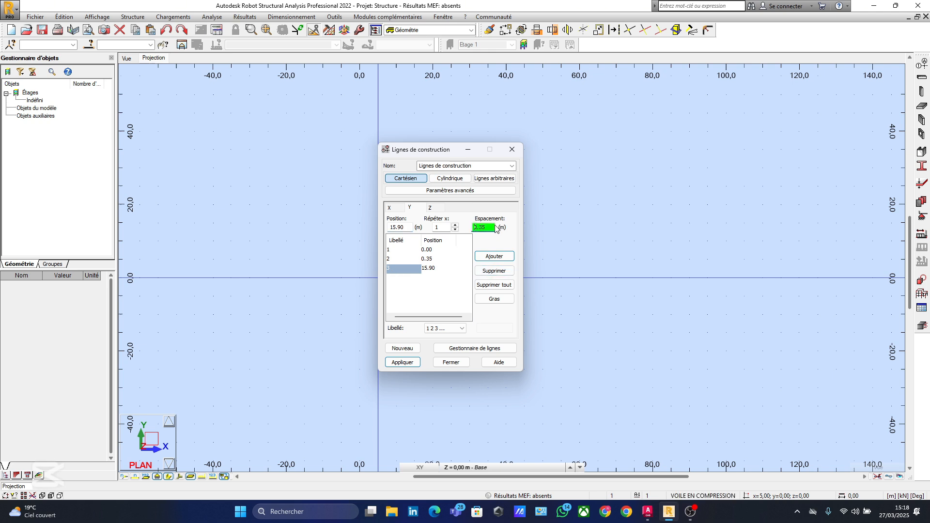
text(-)
click(505, 259)
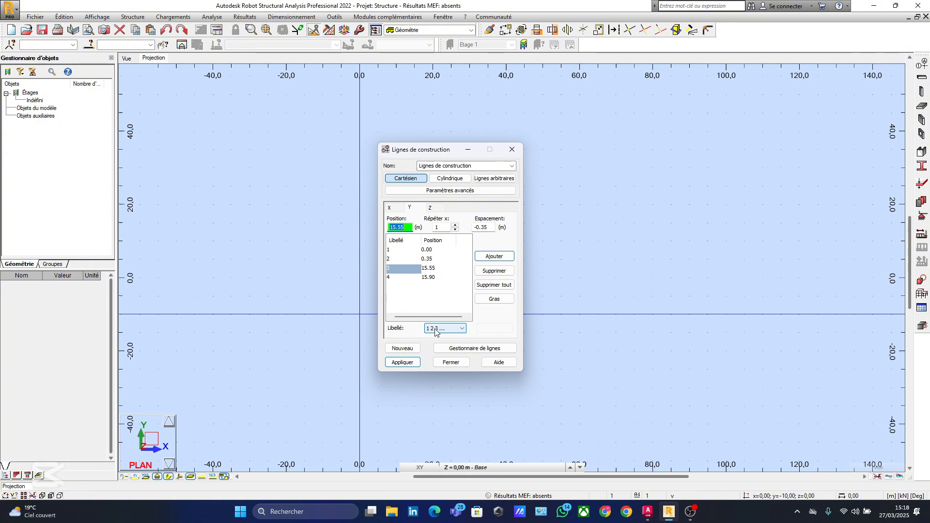
click(409, 364)
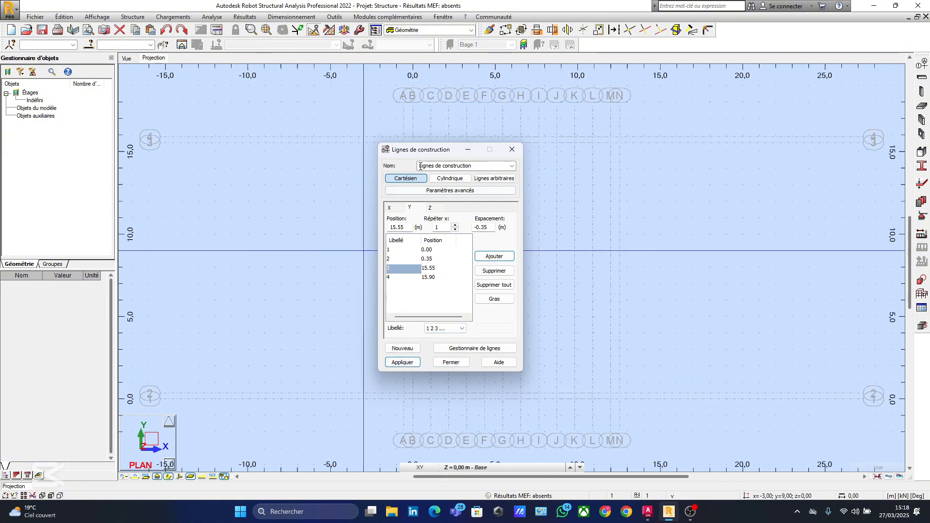
drag(421, 151, 179, 153)
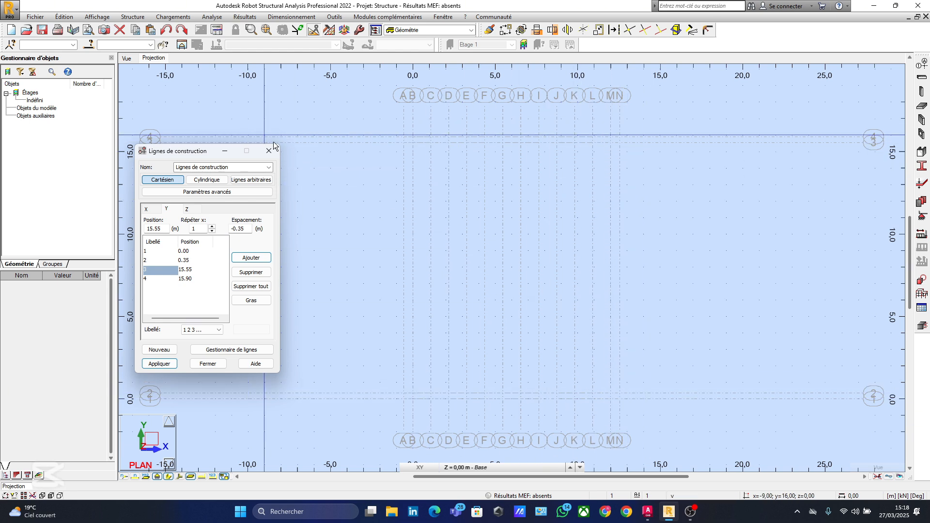
click(207, 363)
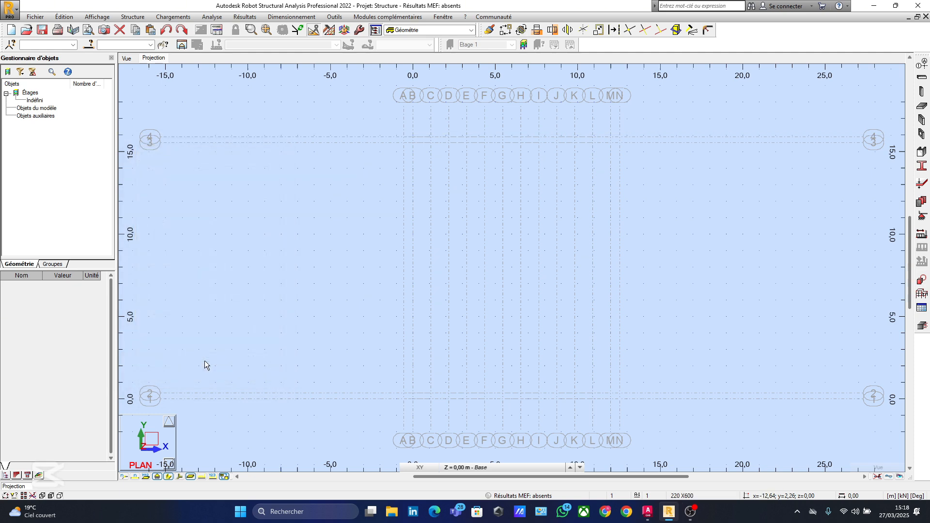
scroll(298, 219, down, 4)
scroll(386, 260, up, 3)
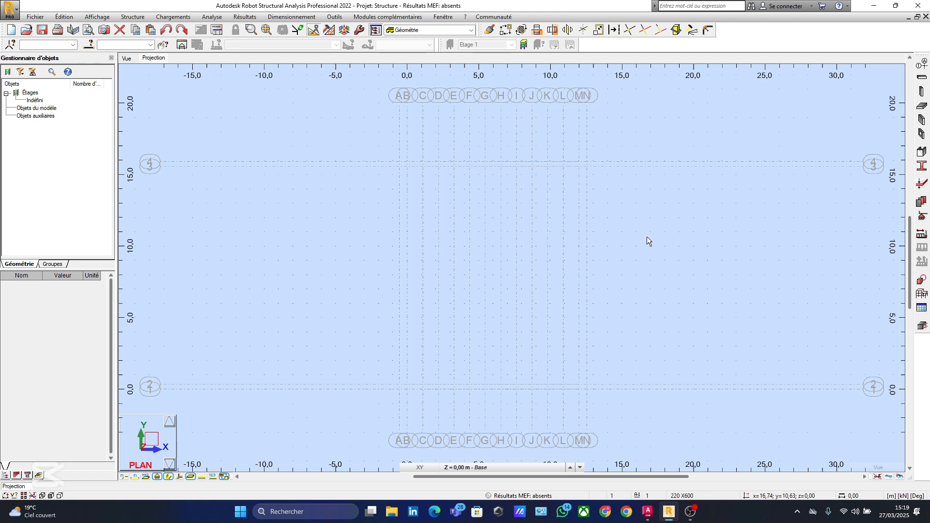
Start a new Poutre BA section based on the existing 220 X600 profile and name it 300x1000
click(919, 166)
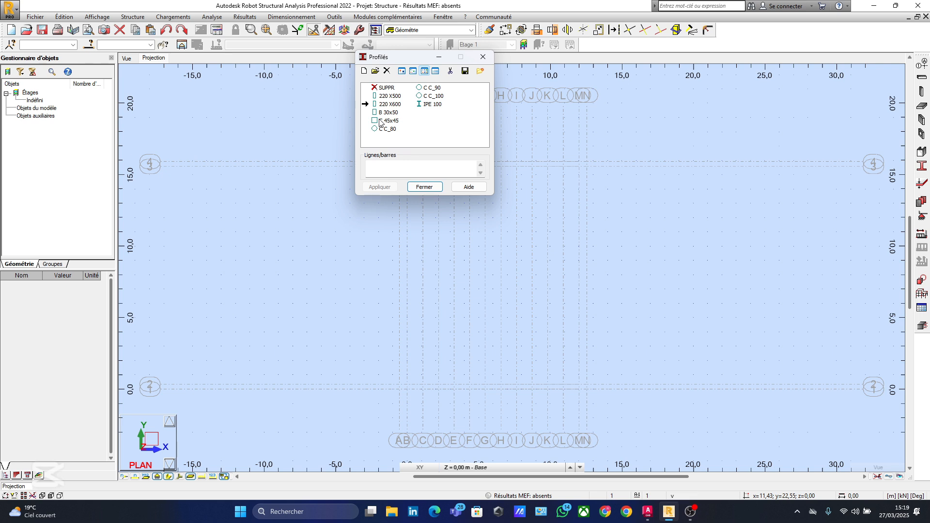
double_click(387, 105)
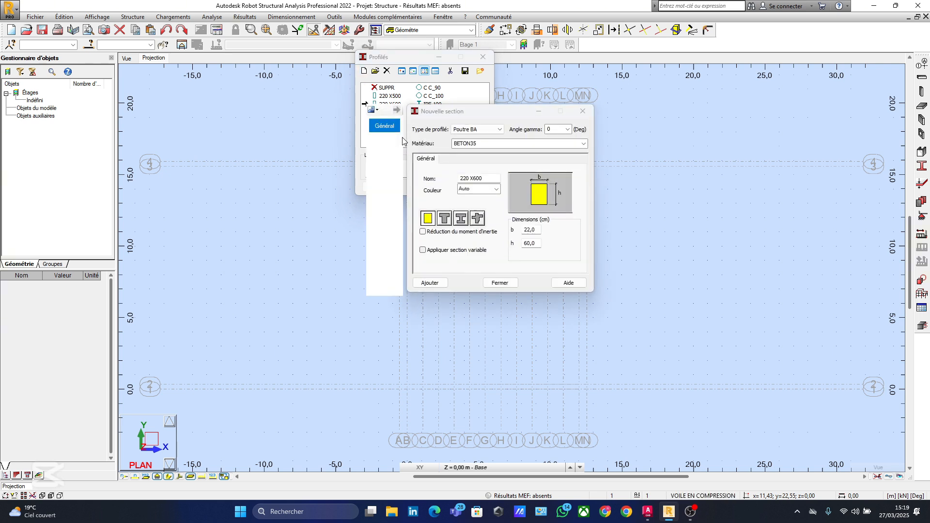
click(483, 131)
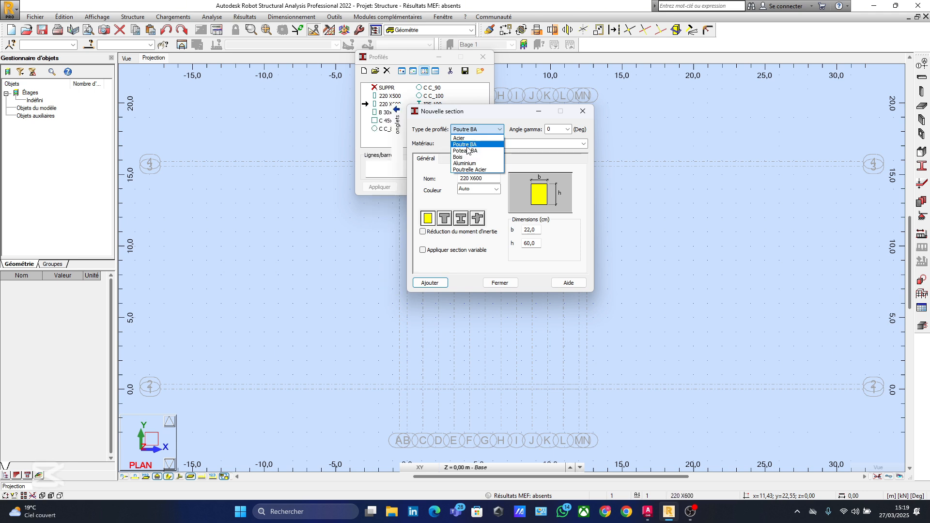
click(469, 146)
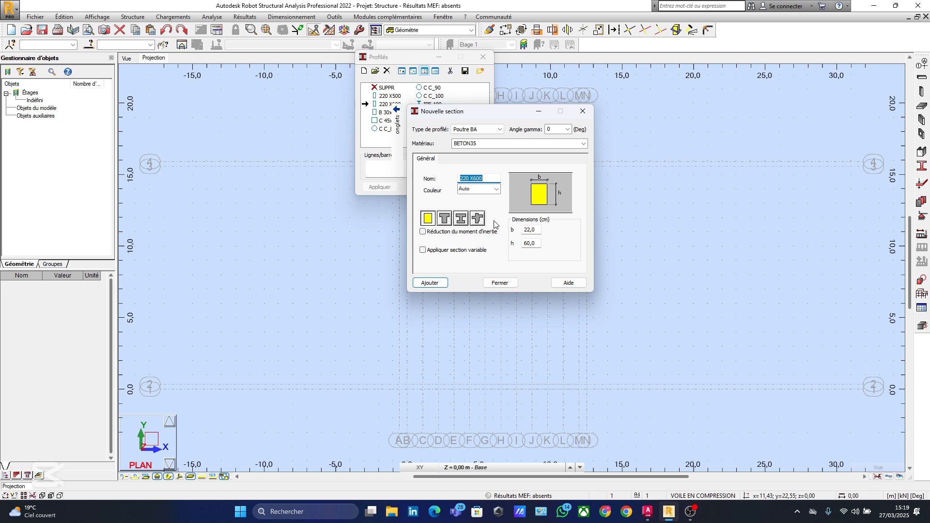
click(488, 177)
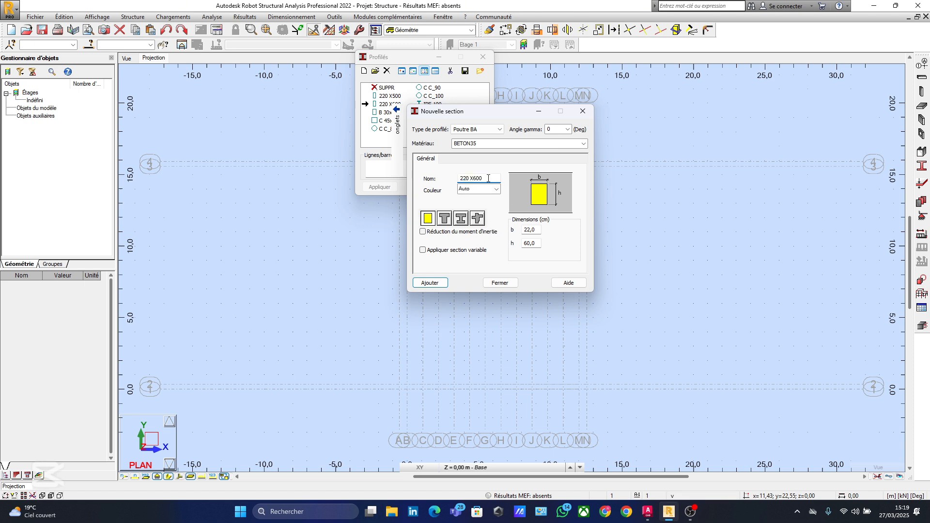
key(BackSpace)
key(BackSpace)
text(100)
Set the 300x1000 section's width b to 30 cm and height h to 100 cm, and add it to the profiles
click(536, 227)
key(BackSpace)
text(2)
key(BackSpace)
key(BackSpace)
text(0)
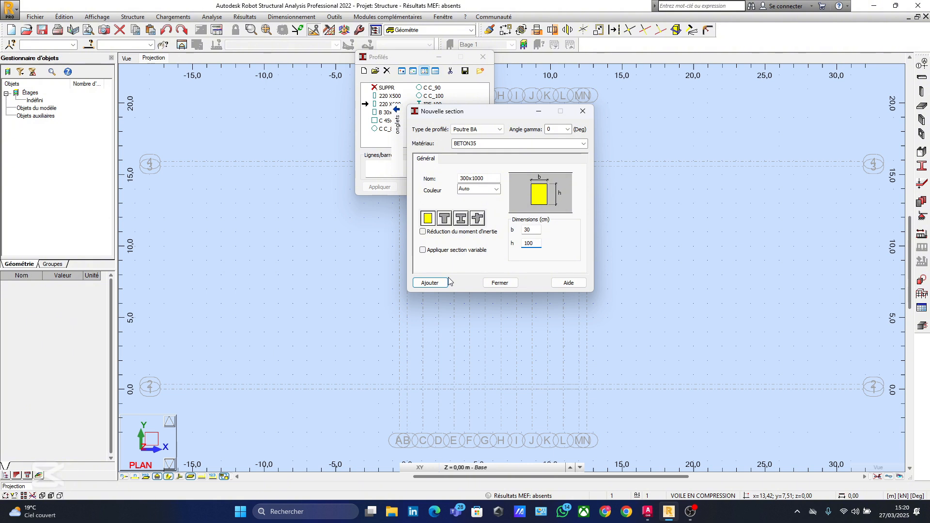
click(431, 283)
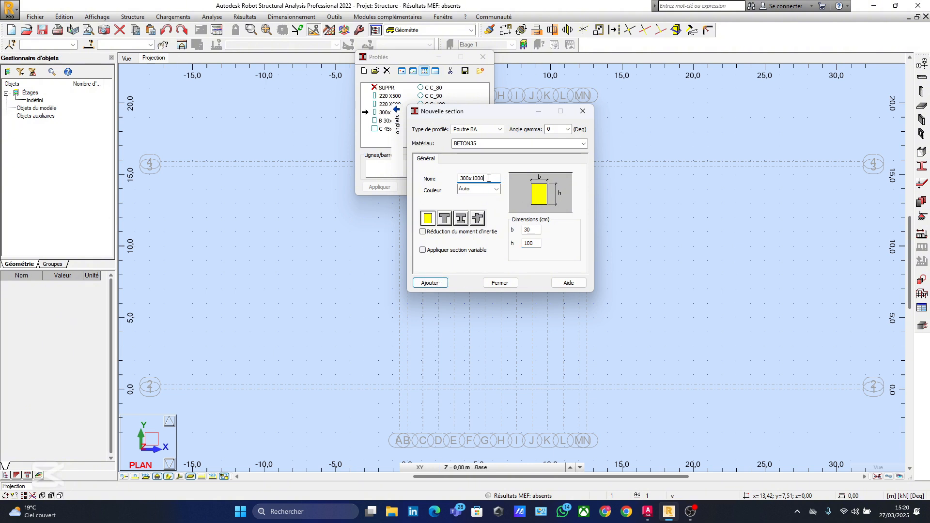
Add a second concrete beam section named 300x800 with its height adjusted to match, and close the section definition
key(BackSpace)
key(BackSpace)
key(BackSpace)
text(800)
click(535, 243)
key(BackSpace)
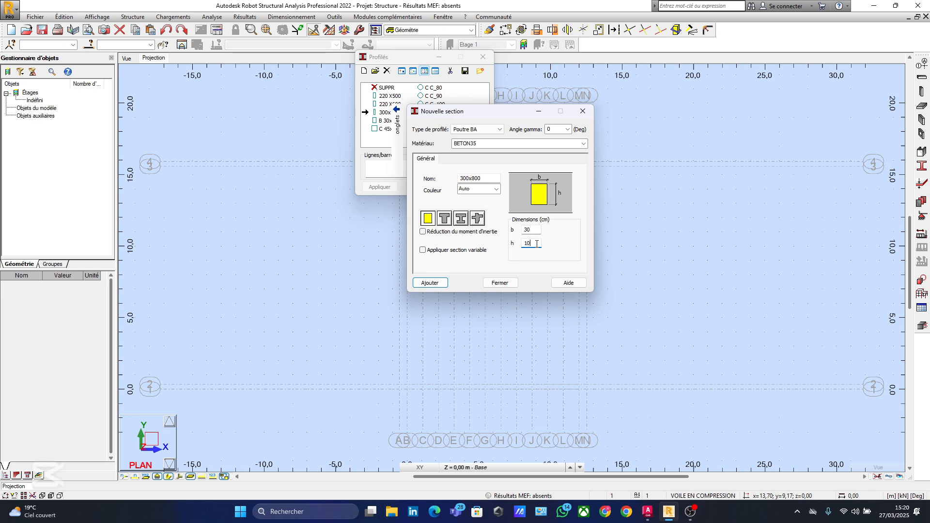
key(BackSpace)
key(BackSpace)
click(430, 282)
click(584, 115)
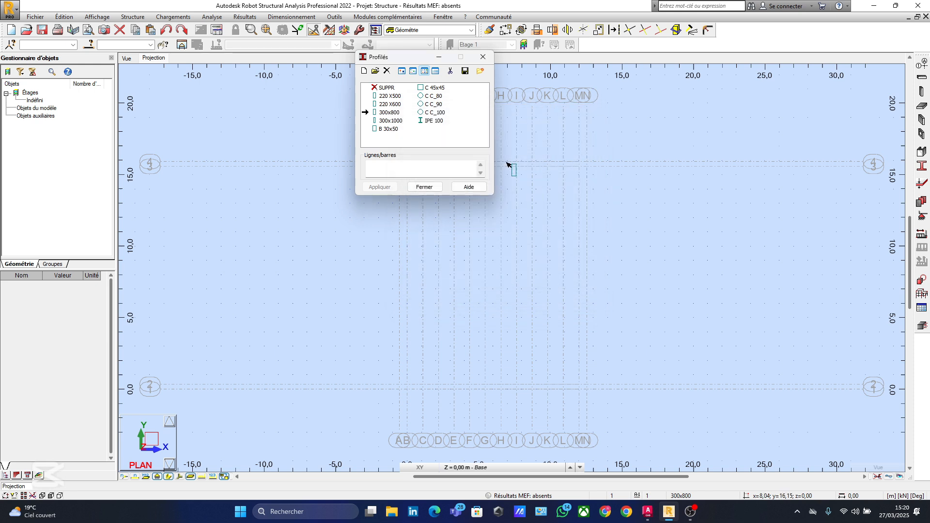
click(483, 57)
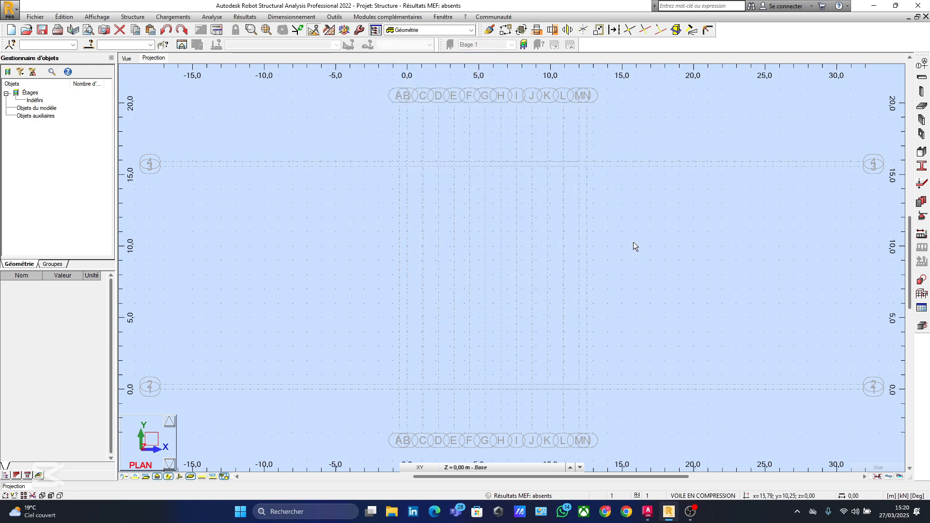
Add a uniform panel thickness of 20 cm named EP20cm with material BETON35, and close the thickness definition
click(922, 184)
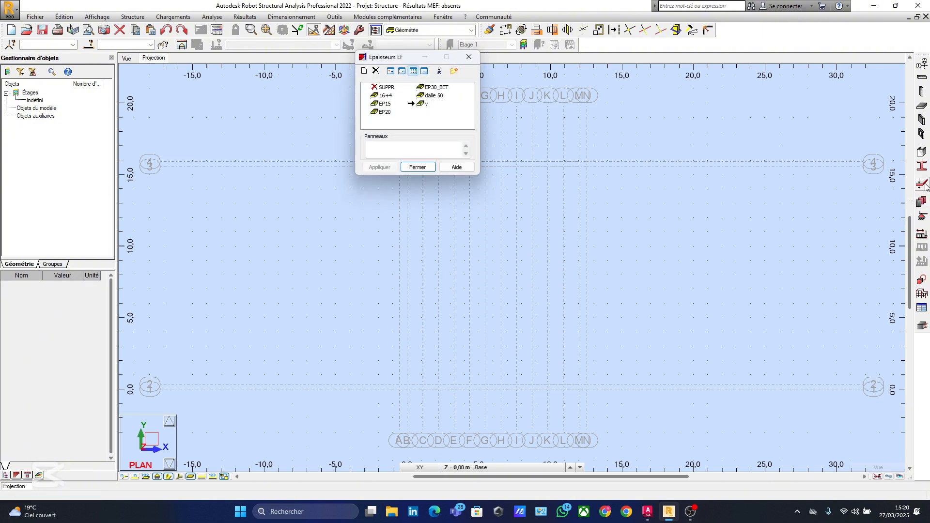
click(362, 71)
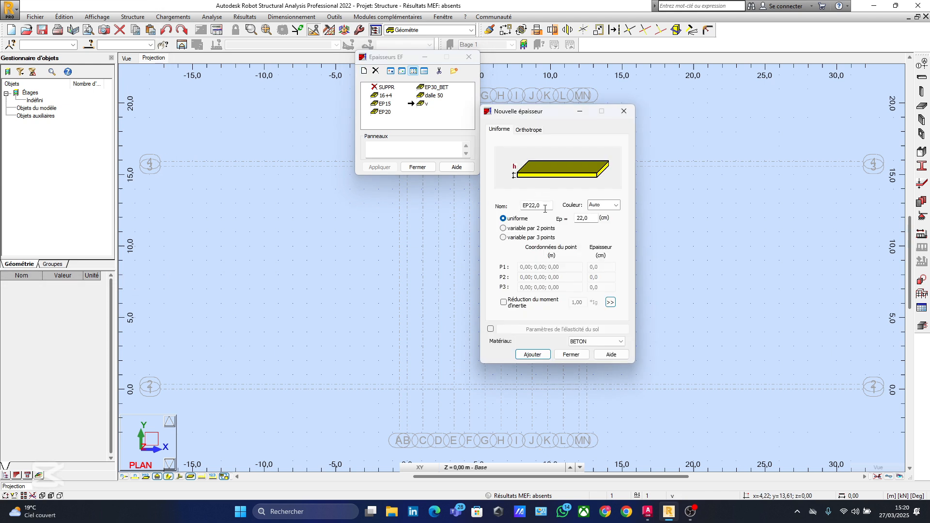
click(594, 219)
text(20)
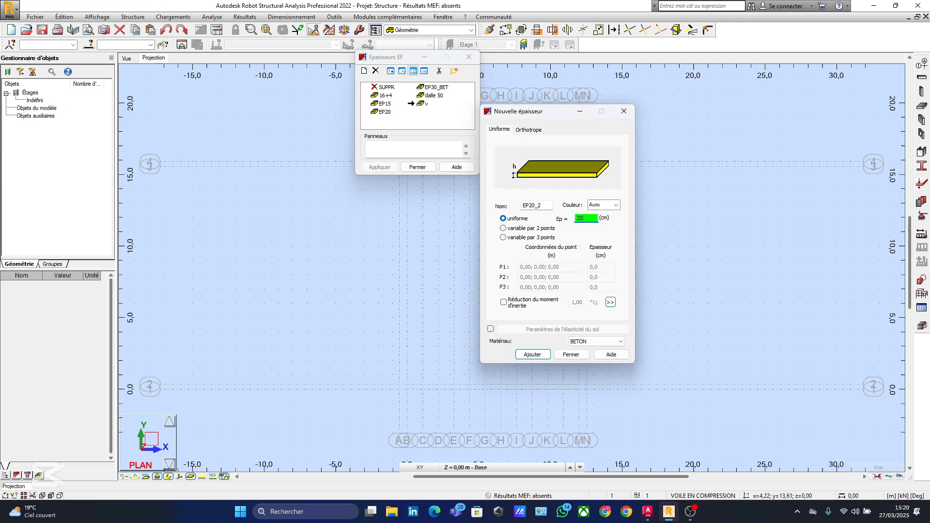
click(550, 205)
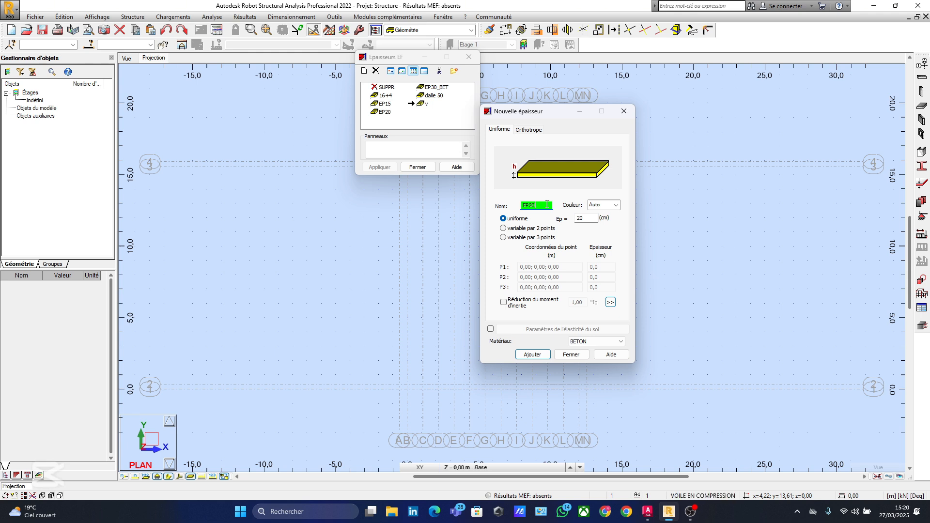
text(cm)
click(596, 341)
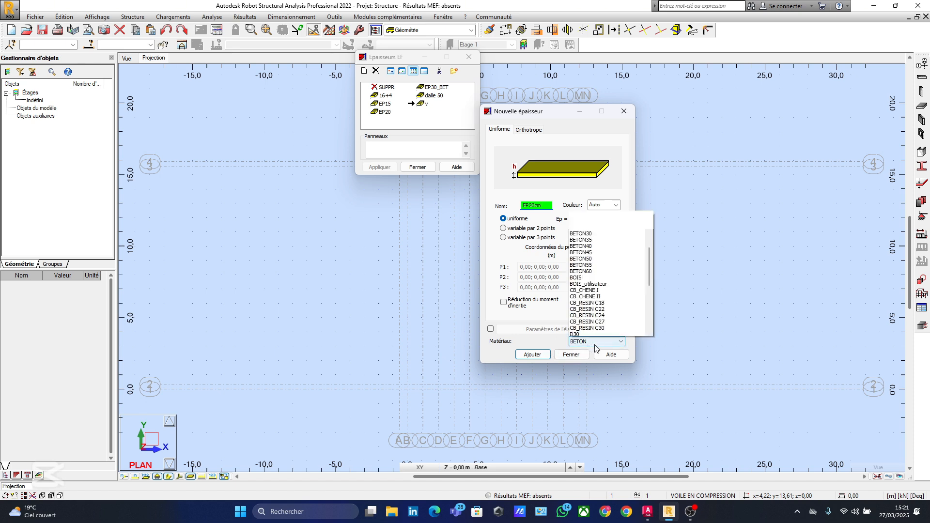
click(598, 178)
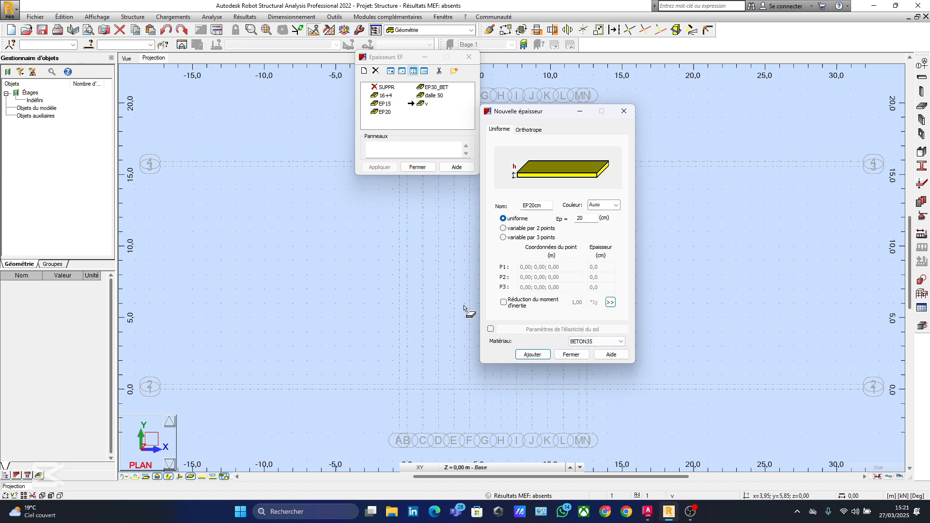
click(532, 354)
click(624, 111)
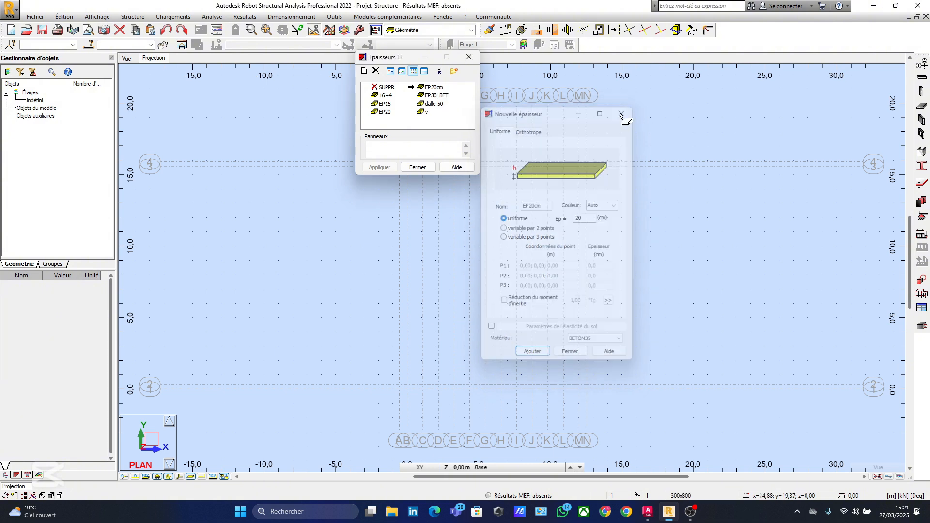
click(469, 56)
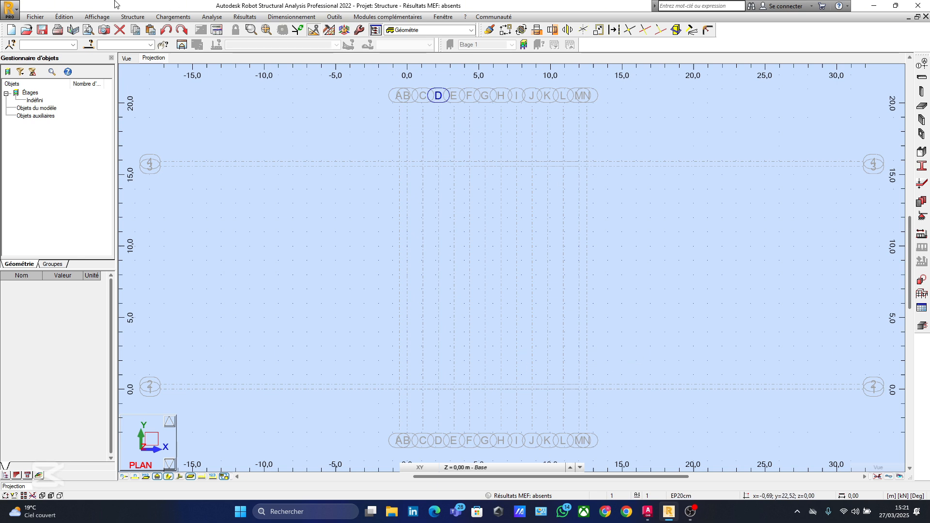
Start a new bar of type Poutre BA with section 300x1000
click(138, 17)
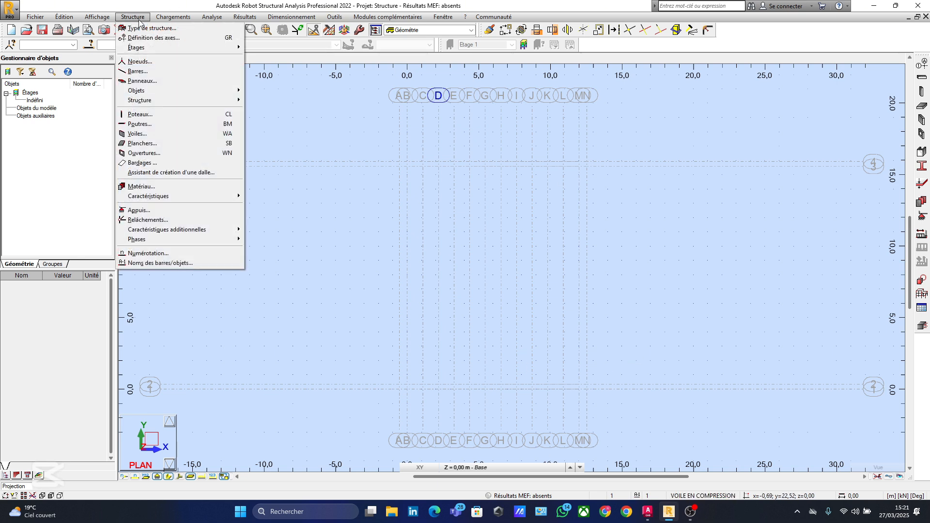
click(136, 72)
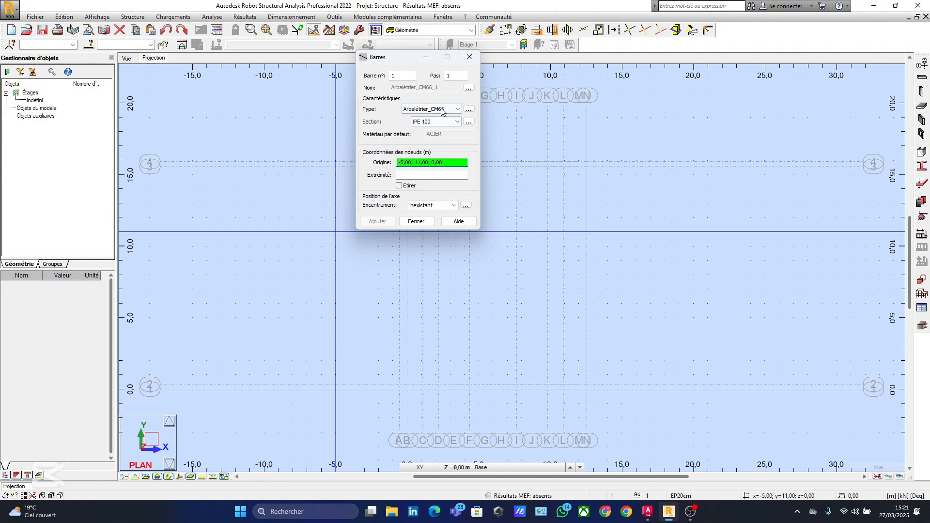
click(448, 110)
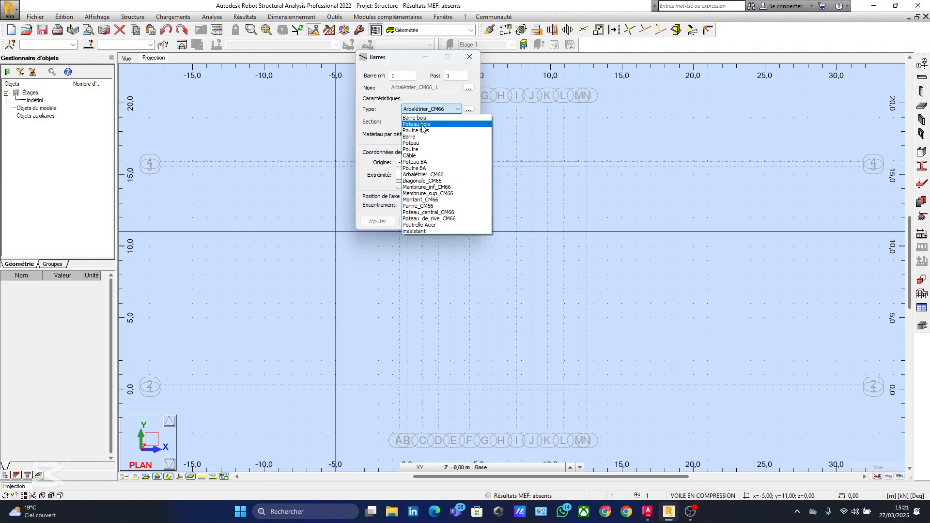
click(417, 168)
click(435, 121)
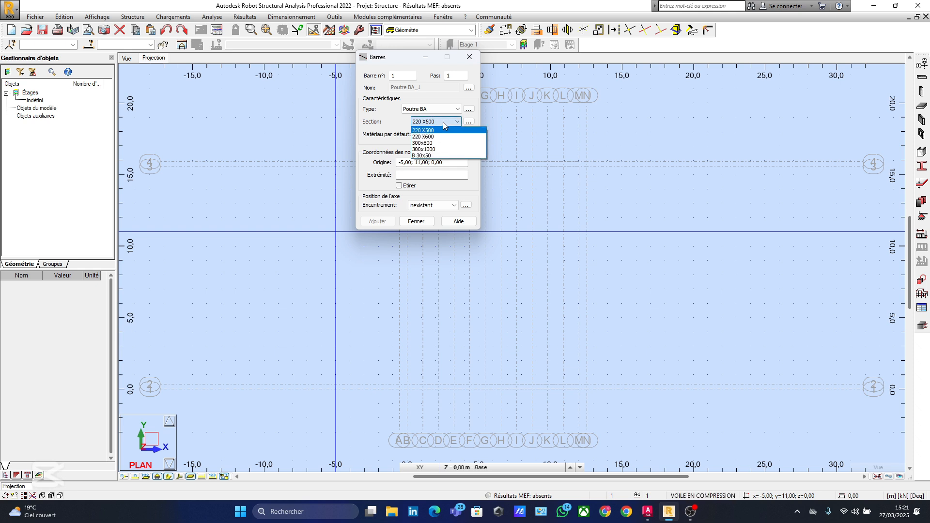
click(429, 150)
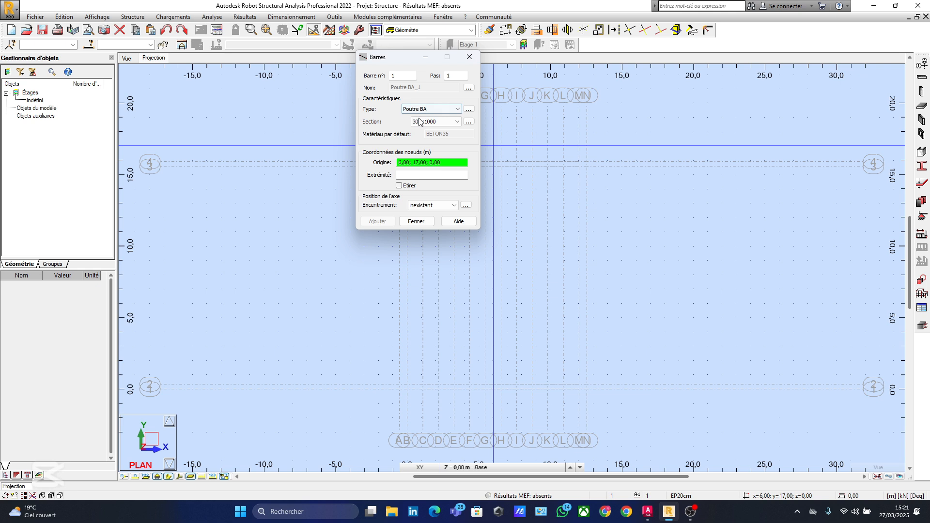
Draw the main beam along line B from line 1 at 0,00; 0,00; 0,00 to line 4, and close the bar definition
drag(388, 57, 201, 78)
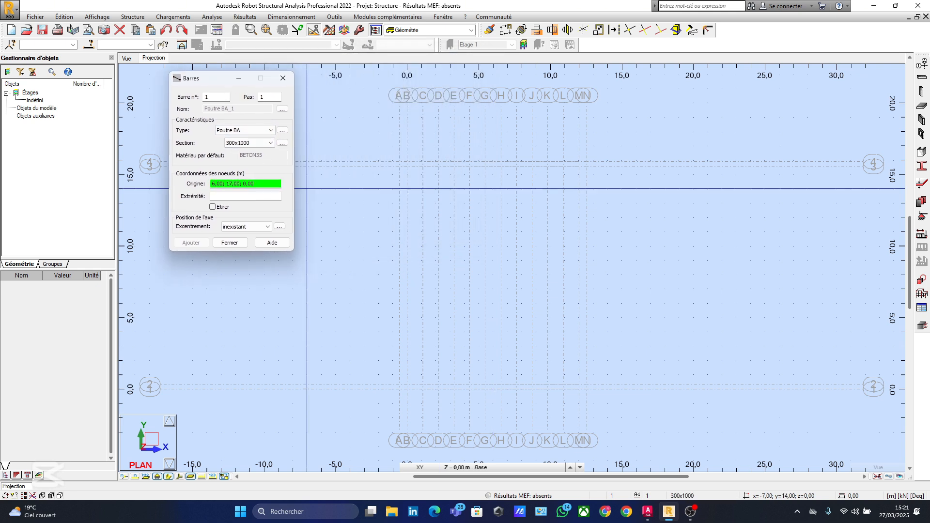
click(407, 389)
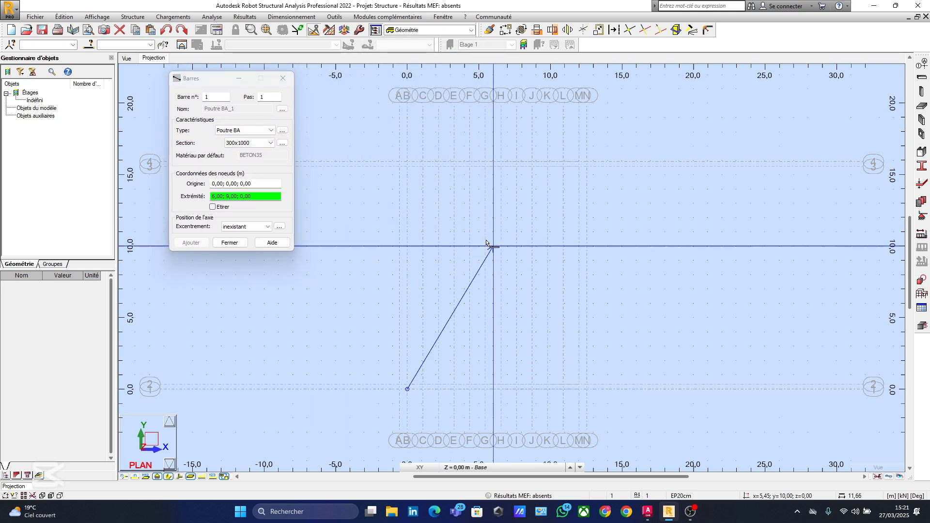
click(409, 163)
scroll(399, 286, up, 3)
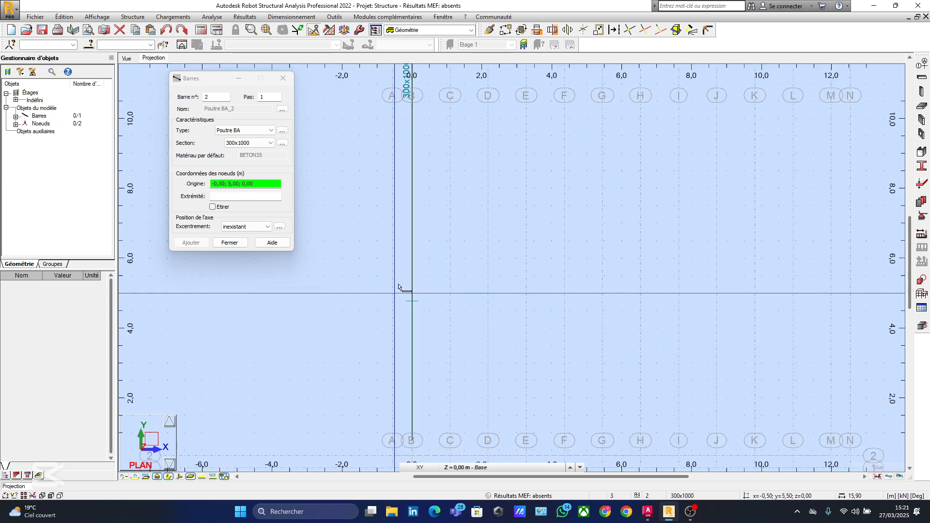
scroll(399, 287, down, 2)
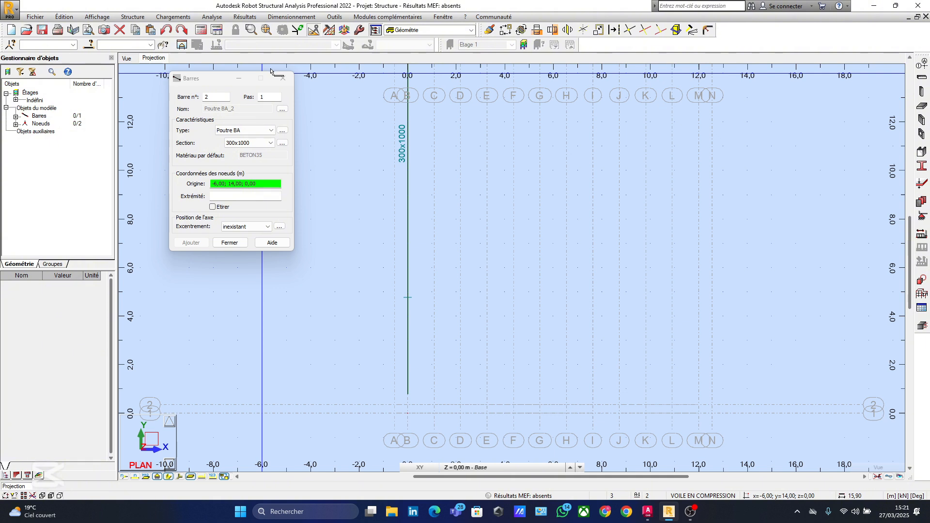
click(282, 78)
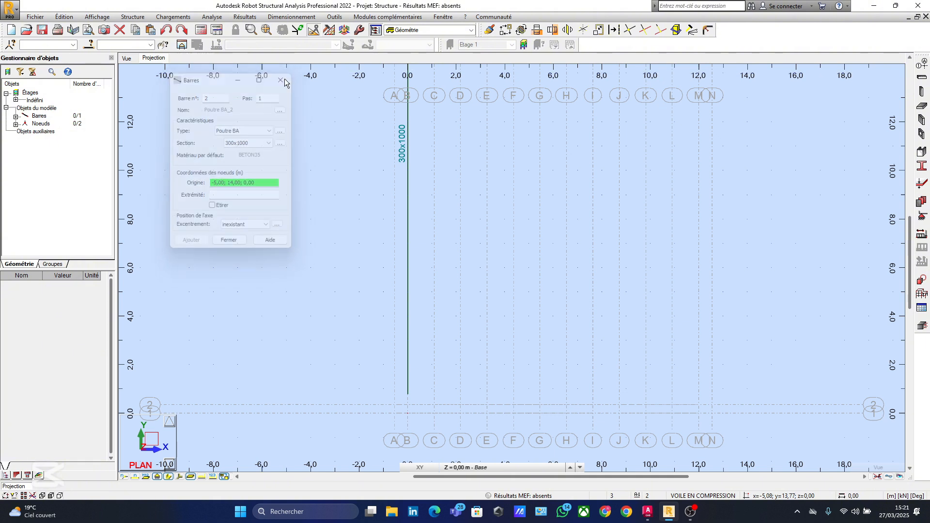
Draw a Poutre BA beam with section 300x1000 along line C from line 1 to line 4, and close the beam definition
click(921, 77)
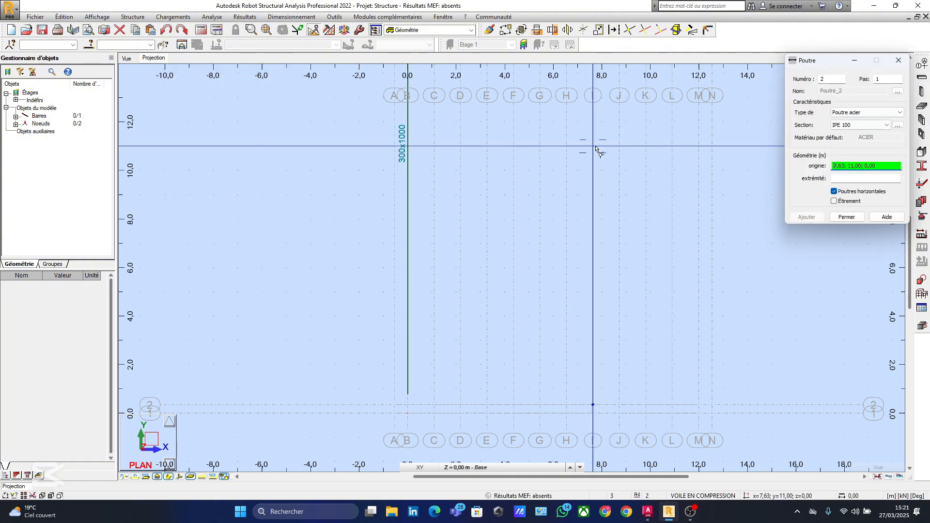
click(853, 112)
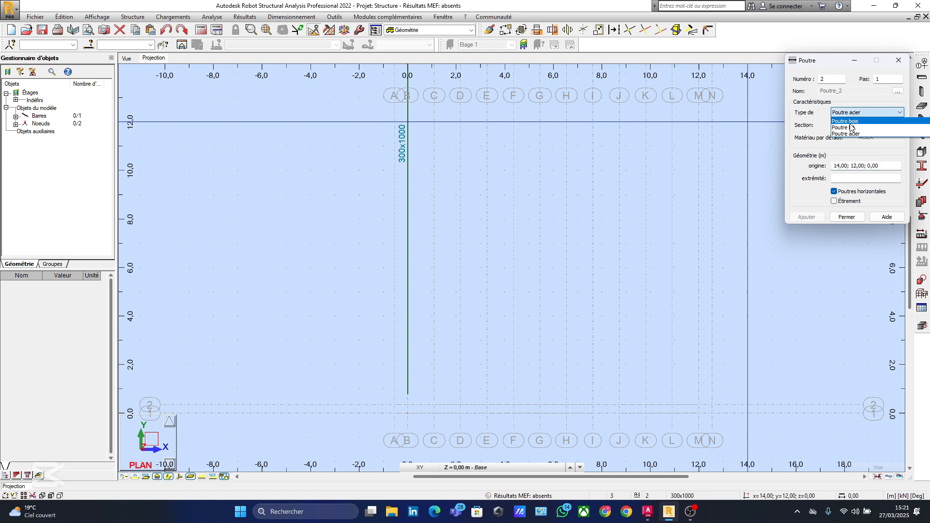
click(851, 127)
click(859, 125)
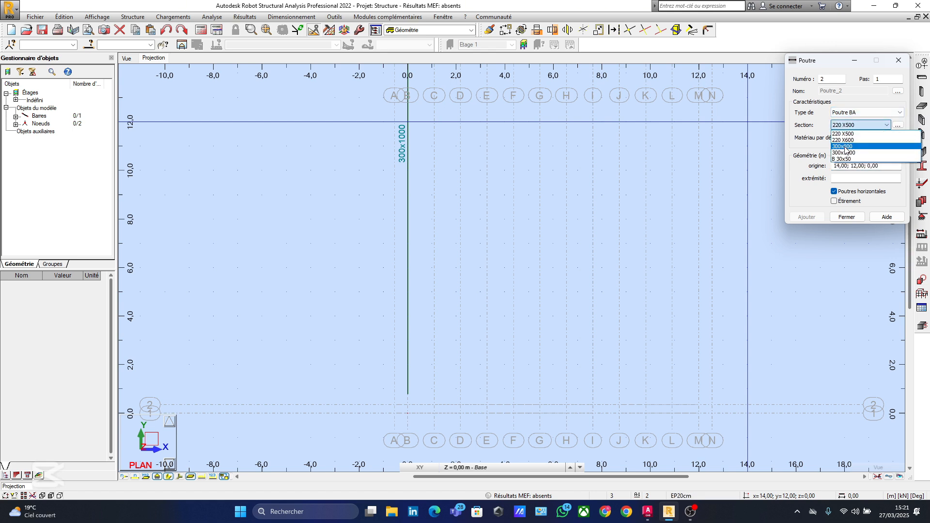
click(845, 147)
click(860, 125)
click(850, 153)
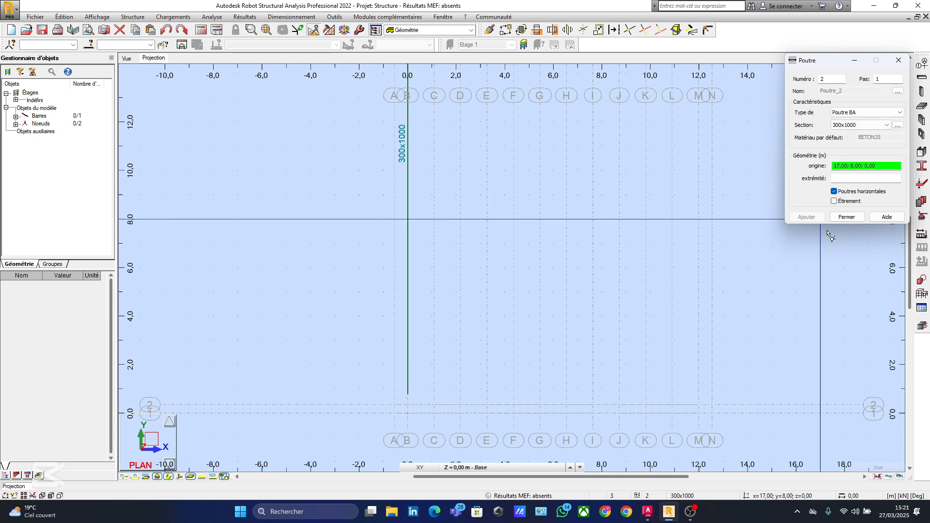
click(440, 414)
middle_drag(494, 269, 492, 389)
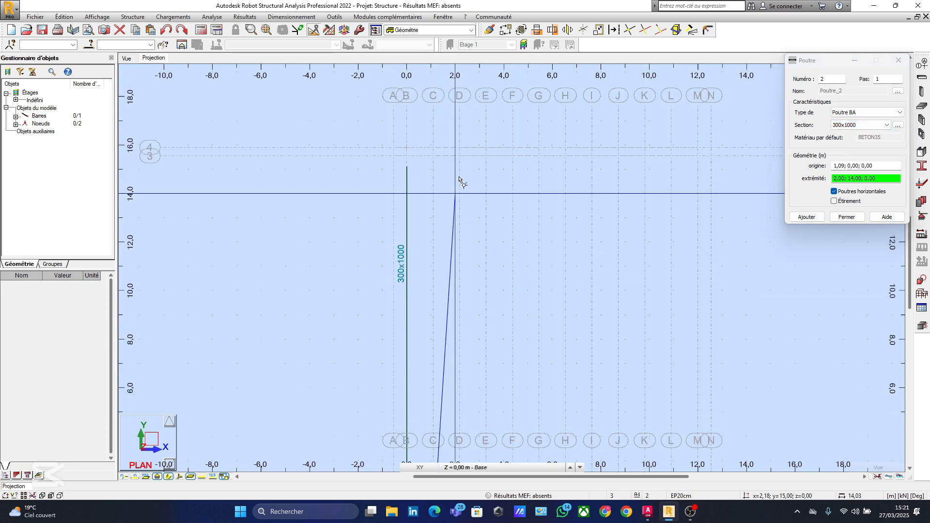
click(439, 153)
scroll(296, 197, down, 3)
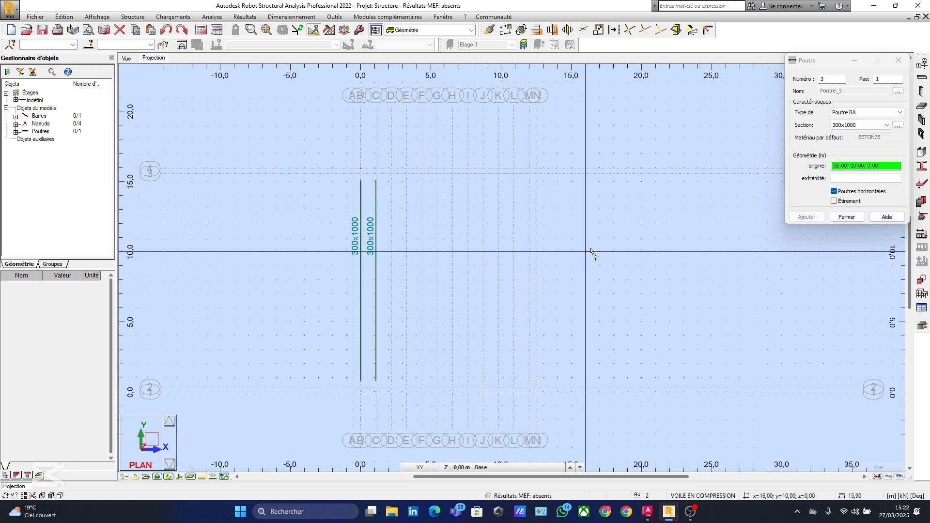
click(898, 60)
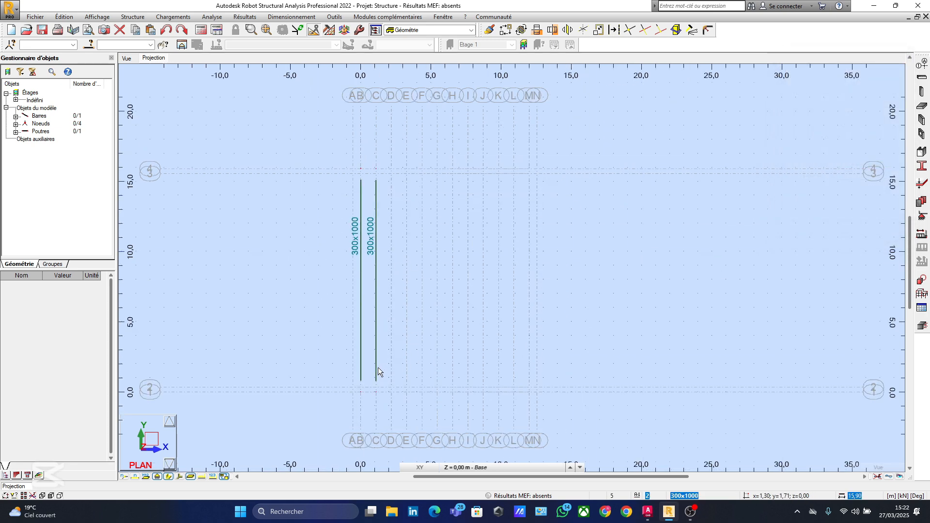
Display the floating Edition palette with the translation and copy tools
scroll(357, 276, up, 2)
scroll(373, 237, down, 2)
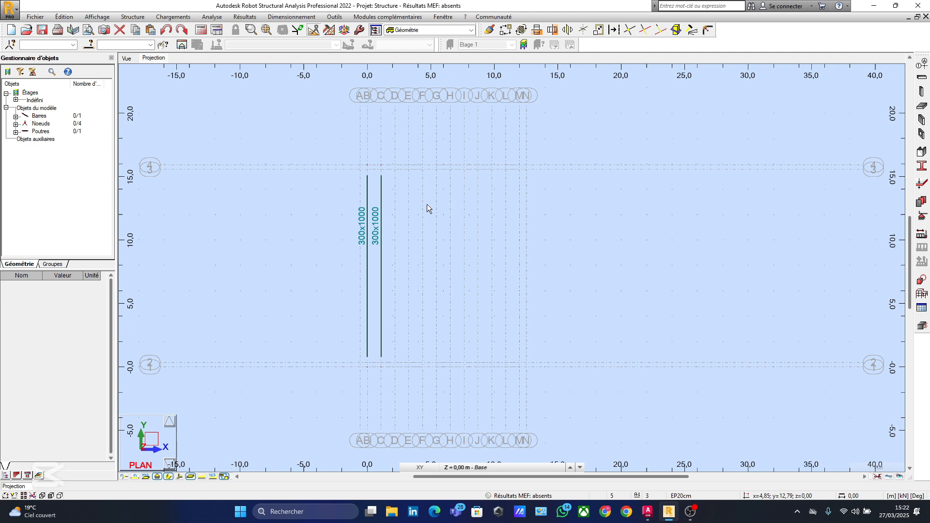
scroll(420, 272, up, 3)
scroll(401, 266, down, 1)
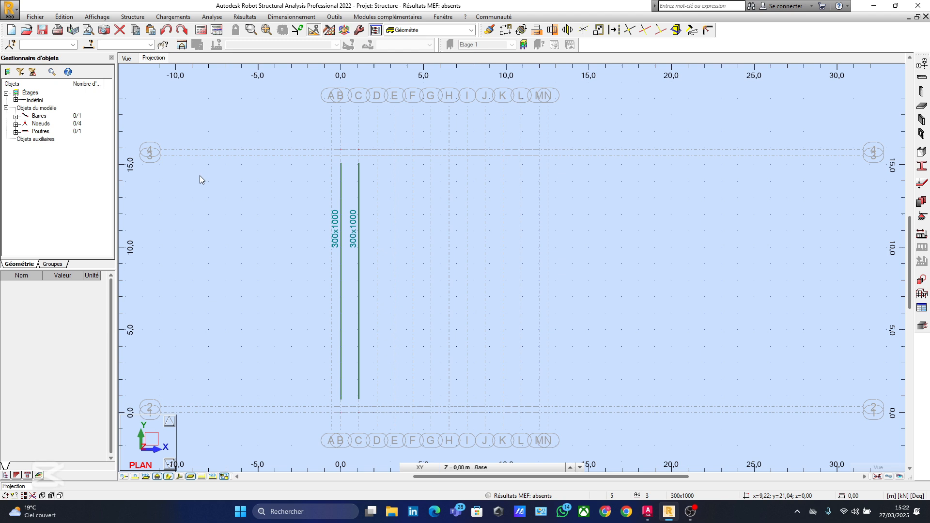
drag(199, 176, 196, 237)
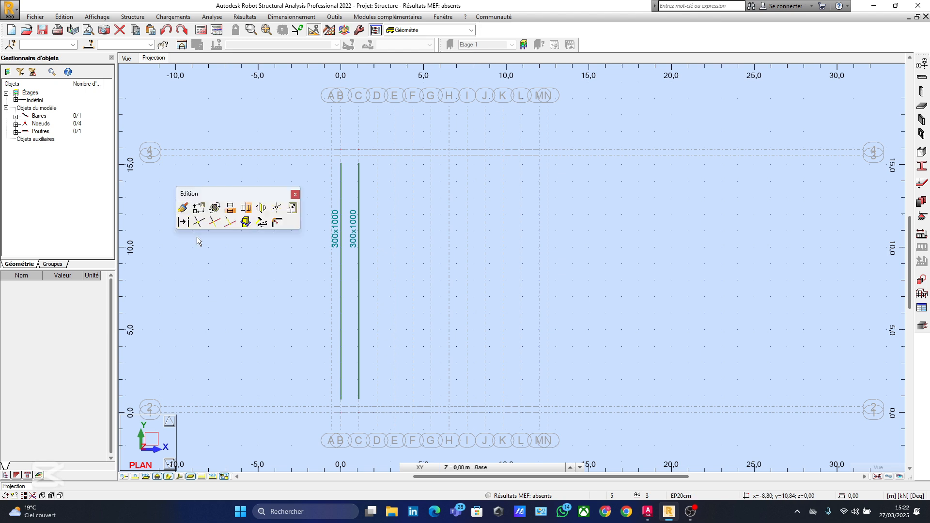
click(313, 30)
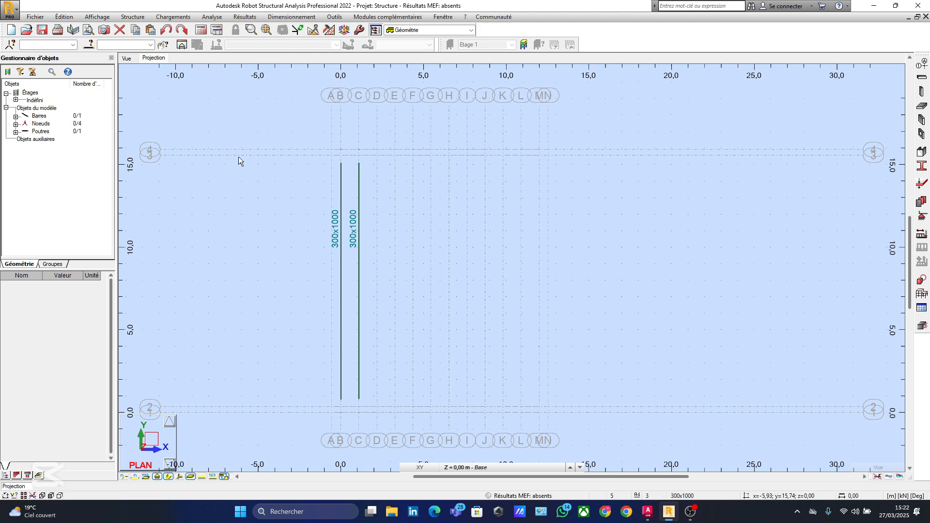
click(313, 30)
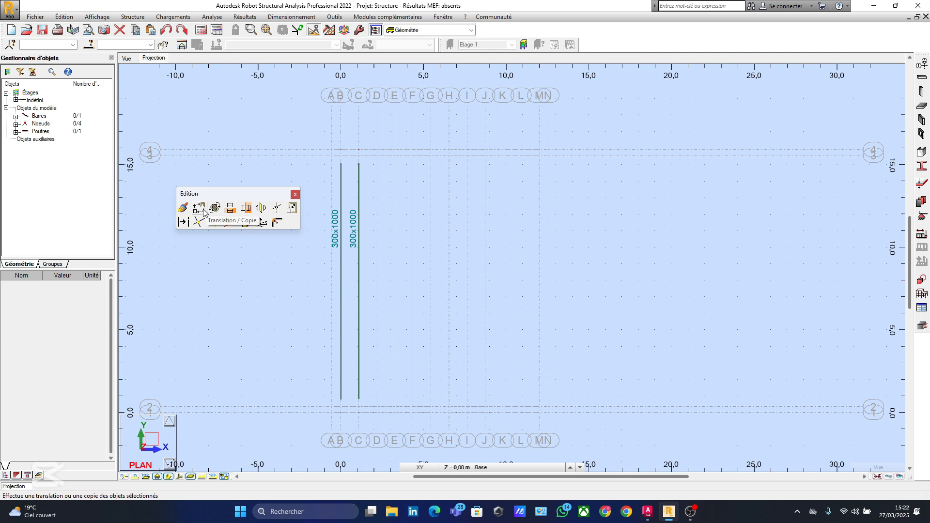
click(201, 210)
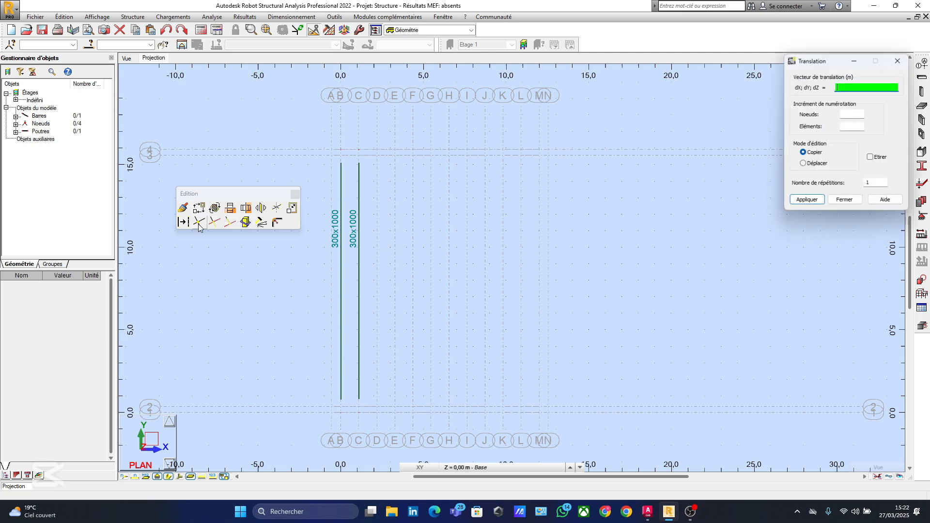
drag(812, 65, 654, 153)
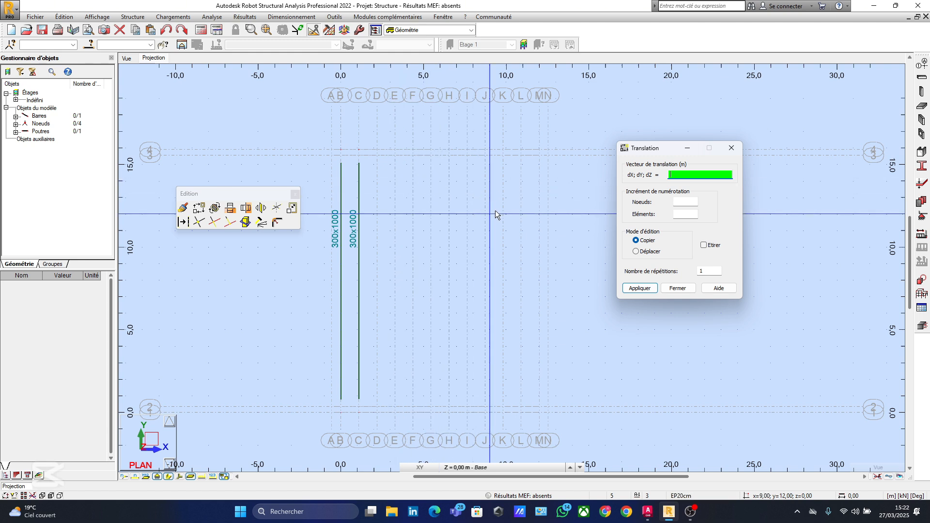
click(706, 272)
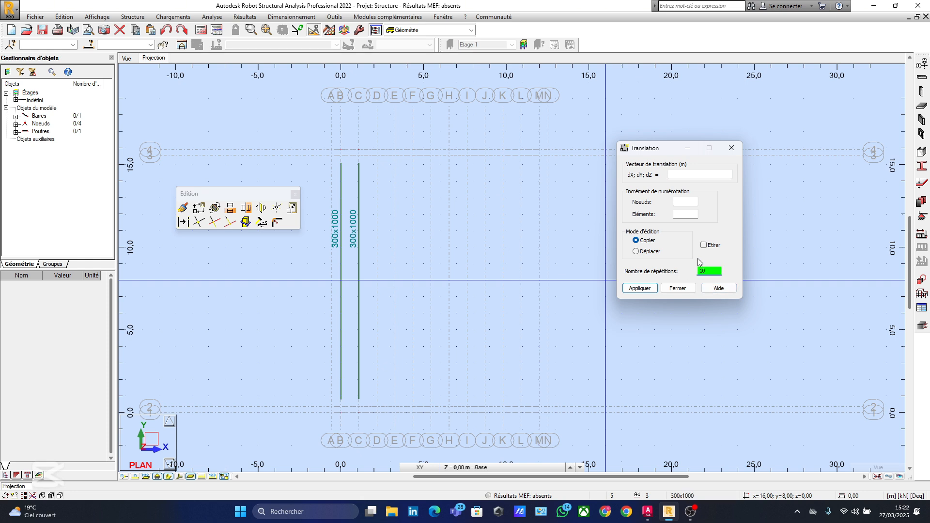
text(10)
scroll(337, 373, up, 4)
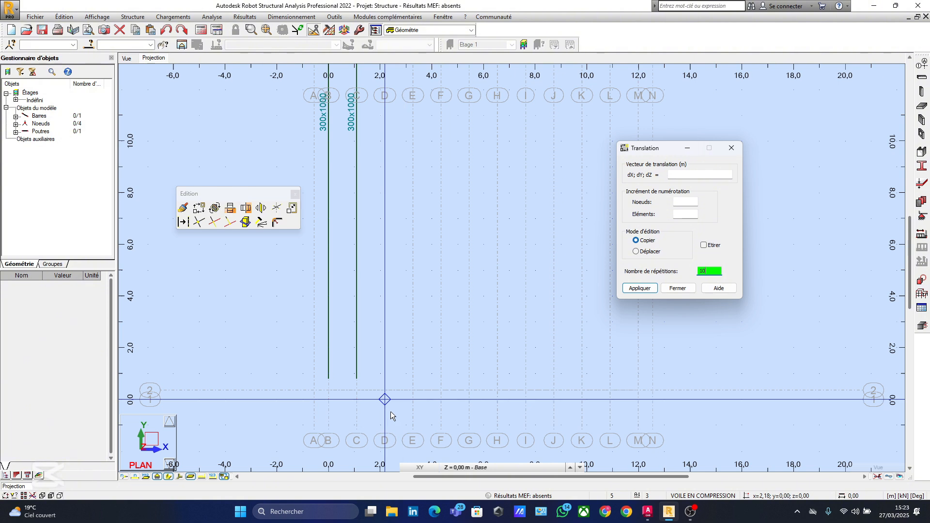
click(360, 399)
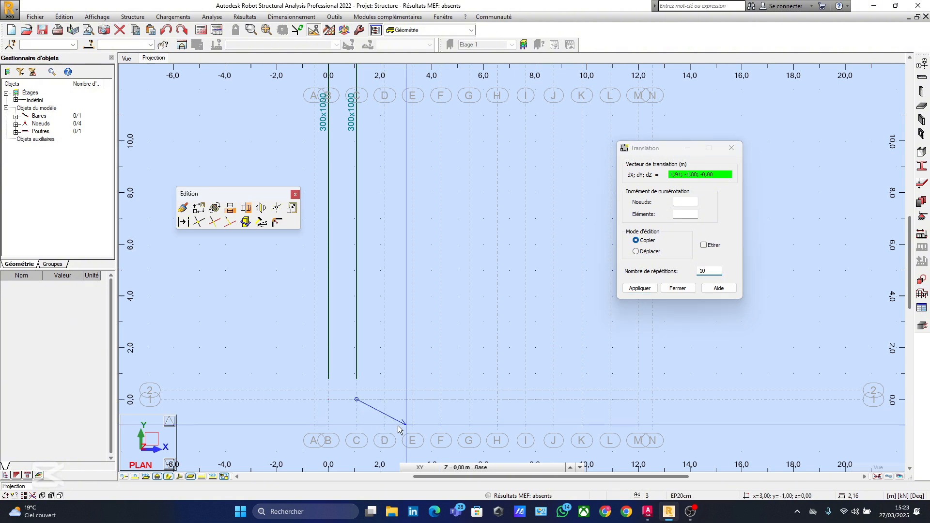
click(386, 401)
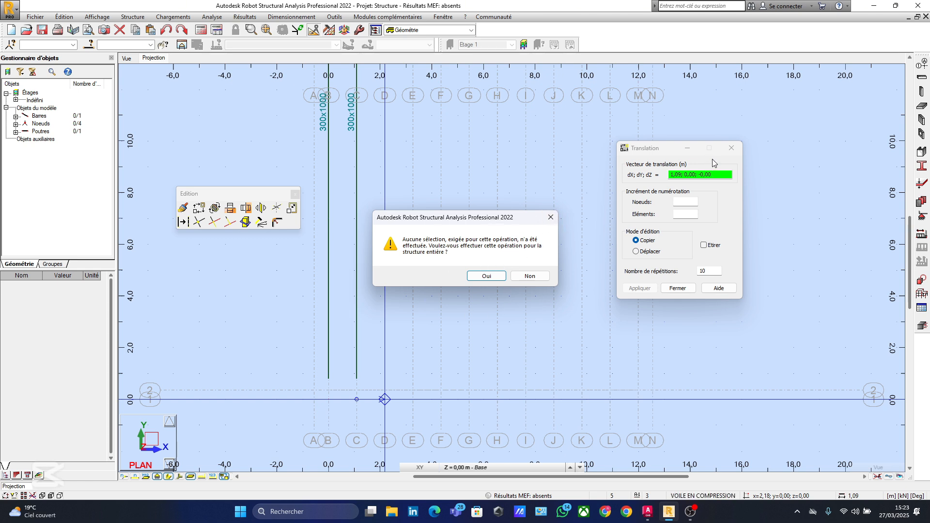
click(529, 275)
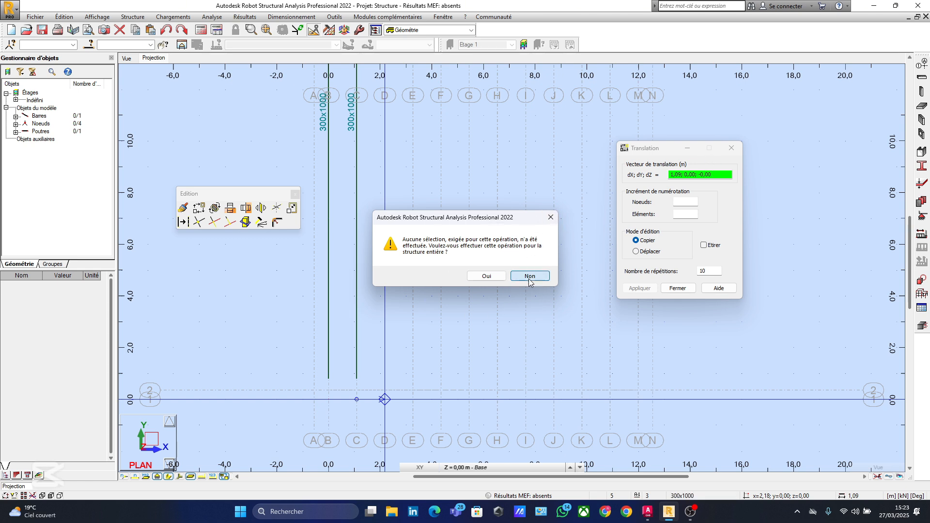
click(731, 147)
Copy the beam on line C by translation from line C to line D (1,09; 0,00; 0,00) with 10 repetitions, and clear the selection
click(357, 227)
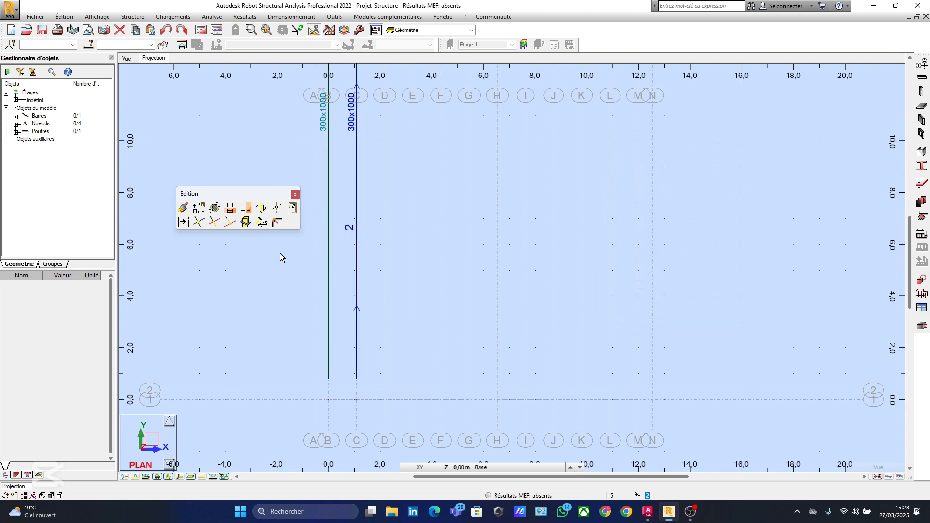
click(199, 208)
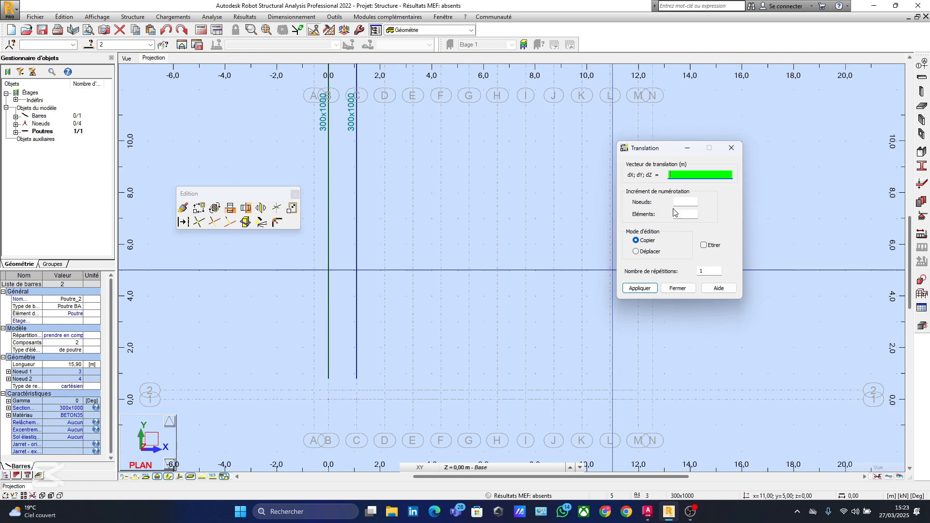
click(706, 270)
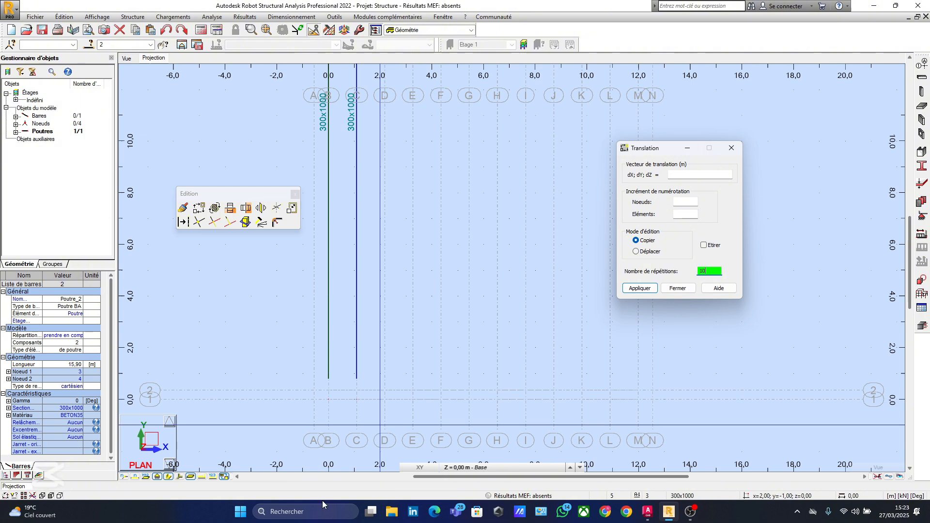
click(356, 400)
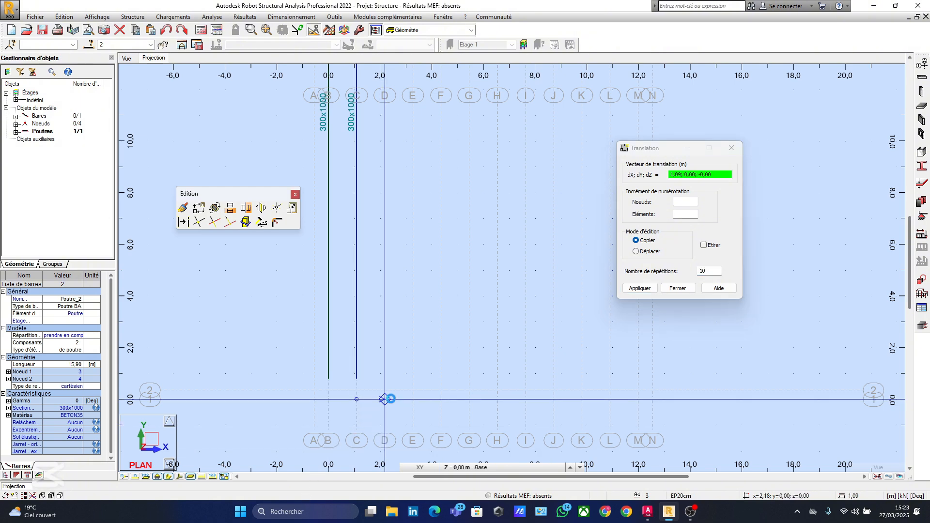
click(386, 398)
scroll(537, 172, down, 4)
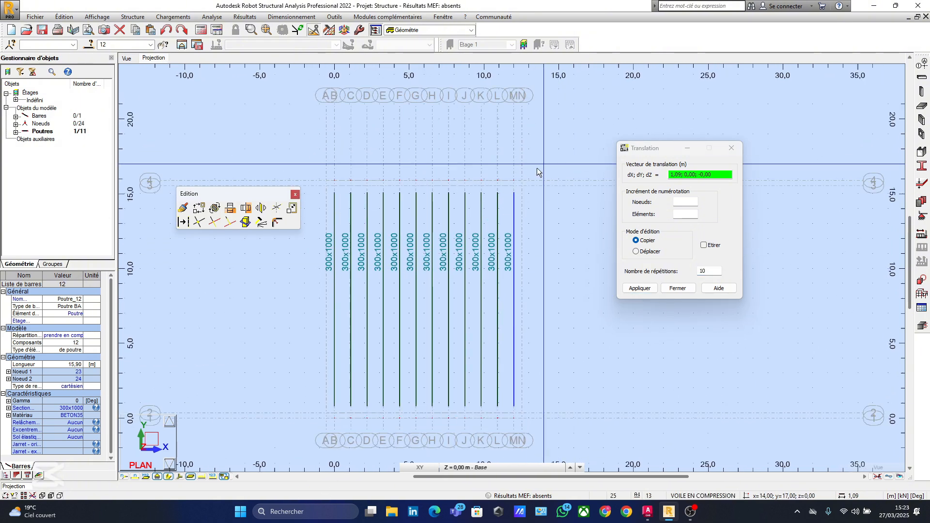
click(731, 145)
scroll(407, 283, up, 2)
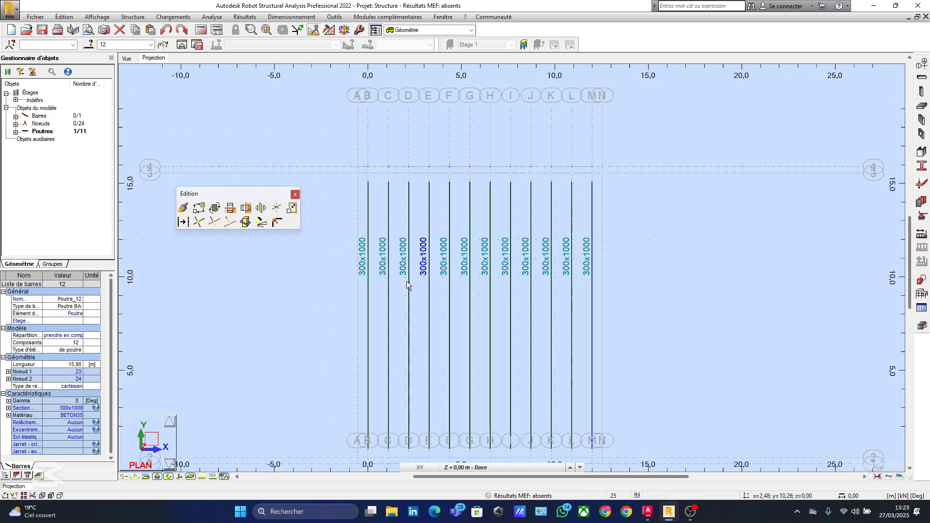
click(705, 312)
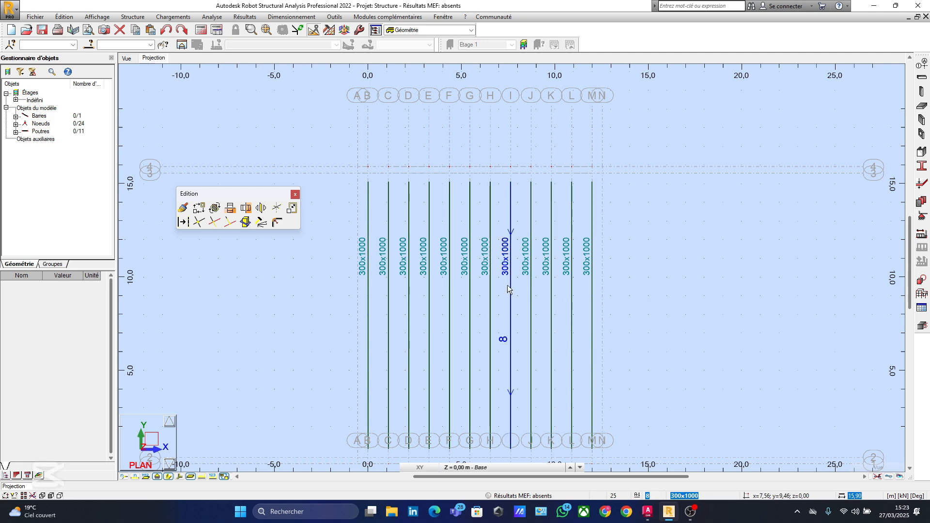
Examine the main beams from line B to line M in plan, including their ends near lines 1-2 and 3-4
scroll(507, 285, down, 2)
scroll(475, 290, up, 2)
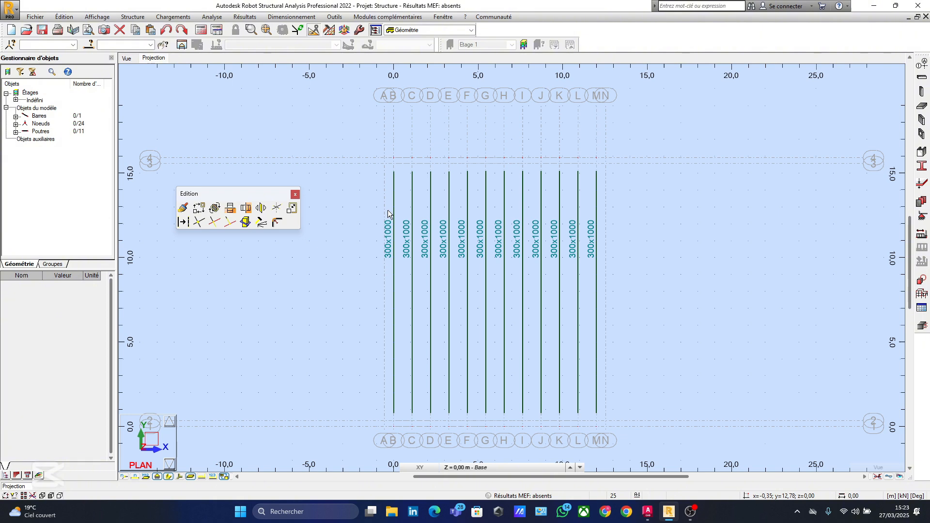
scroll(595, 202, down, 2)
middle_drag(466, 283, 473, 301)
scroll(539, 246, up, 2)
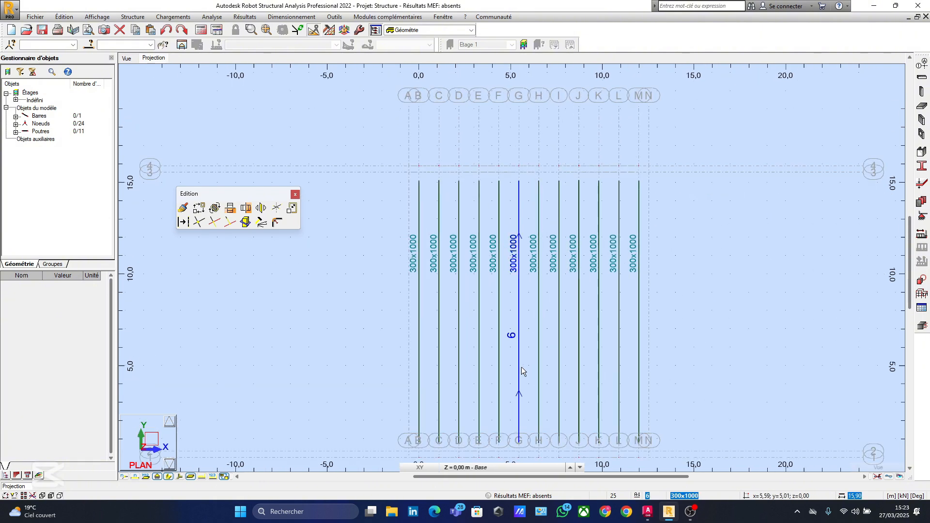
middle_drag(519, 367, 523, 308)
scroll(475, 390, up, 2)
scroll(427, 371, down, 2)
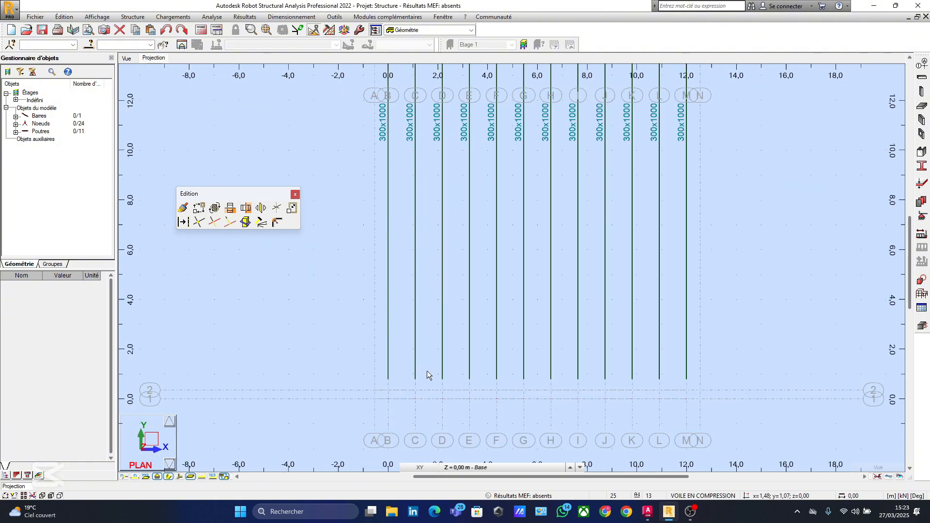
middle_drag(684, 317, 625, 330)
scroll(533, 226, down, 2)
middle_drag(431, 206, 438, 229)
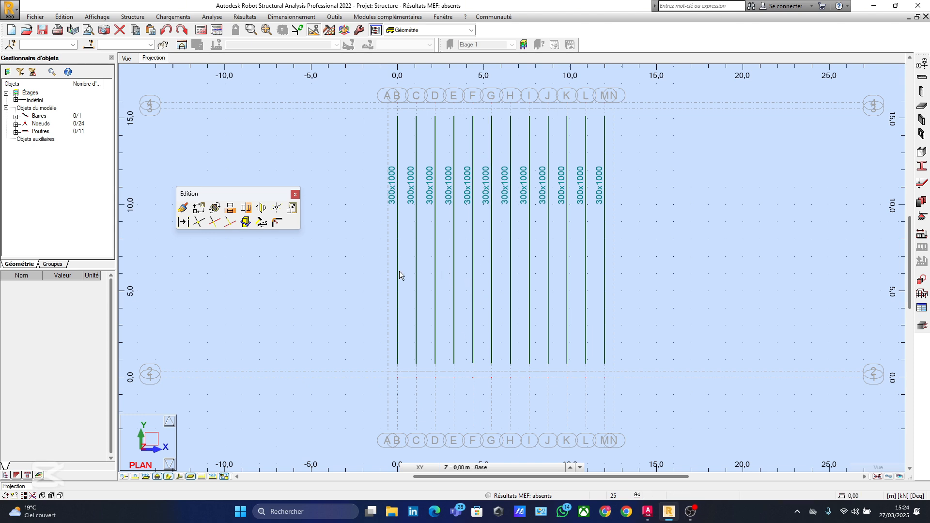
scroll(450, 390, up, 1)
middle_drag(479, 267, 485, 305)
scroll(485, 303, down, 2)
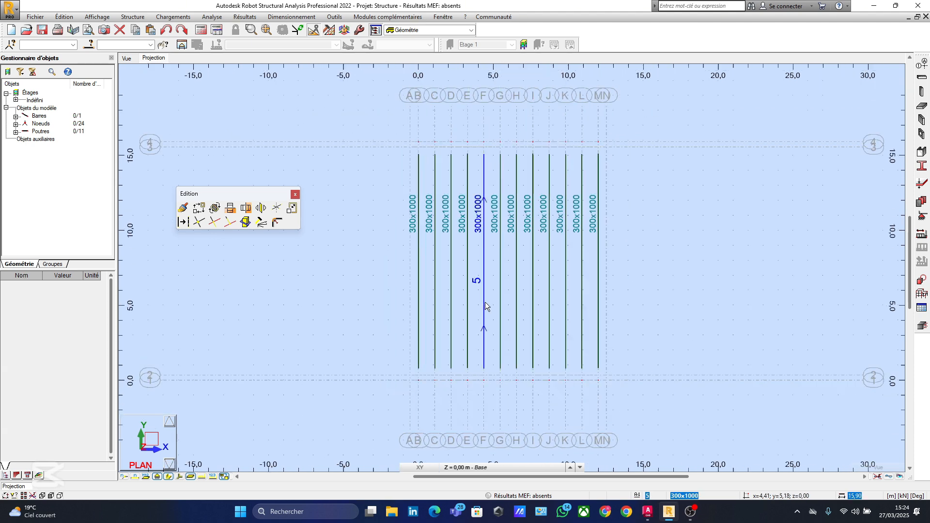
scroll(481, 275, up, 1)
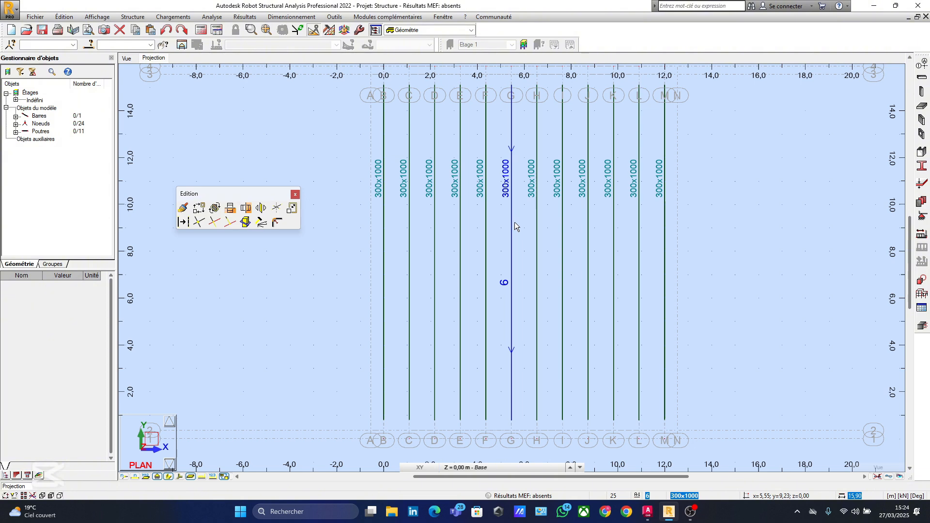
scroll(515, 222, down, 1)
scroll(519, 275, up, 2)
middle_drag(504, 348, 507, 299)
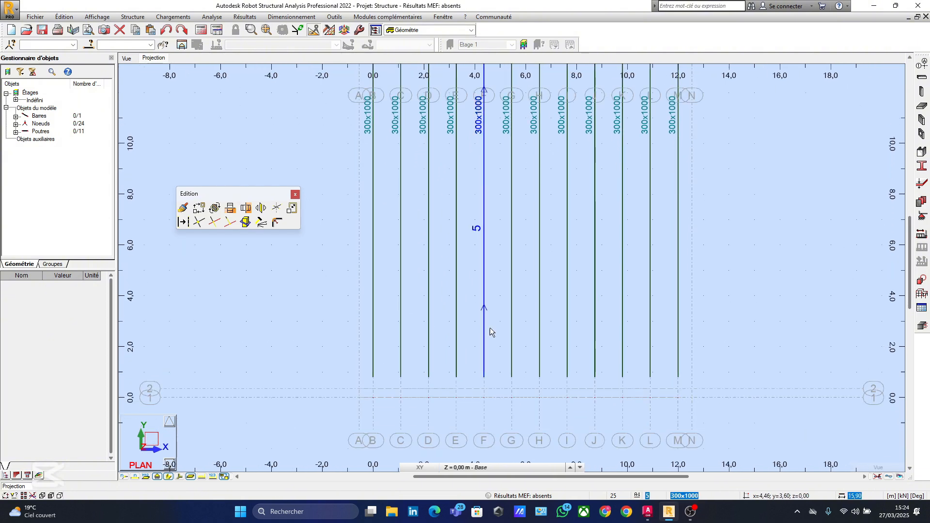
scroll(444, 347, down, 2)
middle_drag(527, 257, 523, 325)
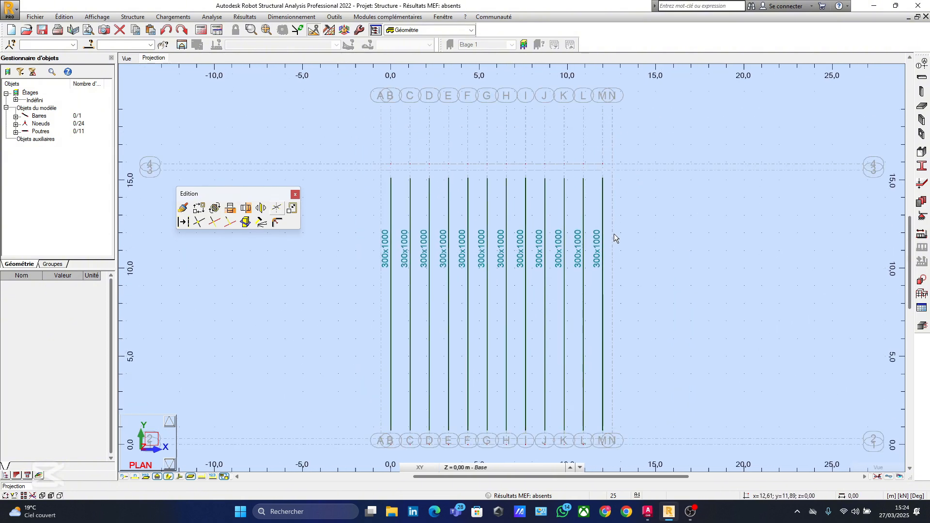
middle_drag(430, 335, 442, 268)
scroll(467, 383, up, 2)
middle_drag(469, 406, 457, 370)
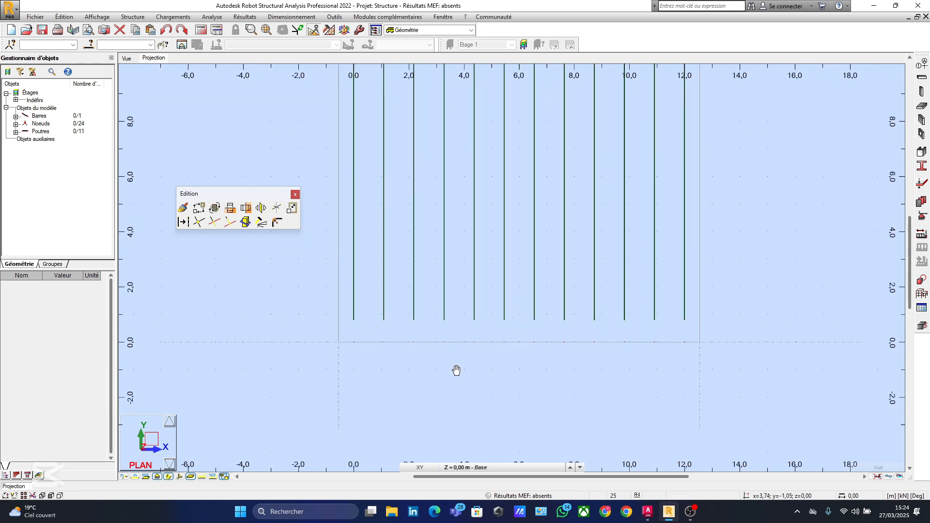
Close the floating Edition palette
scroll(311, 234, down, 2)
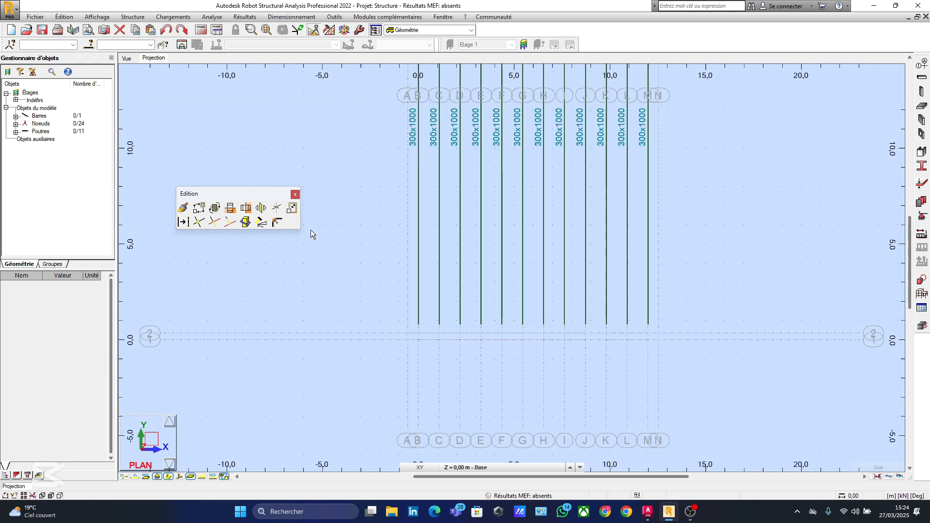
click(294, 195)
scroll(526, 294, down, 2)
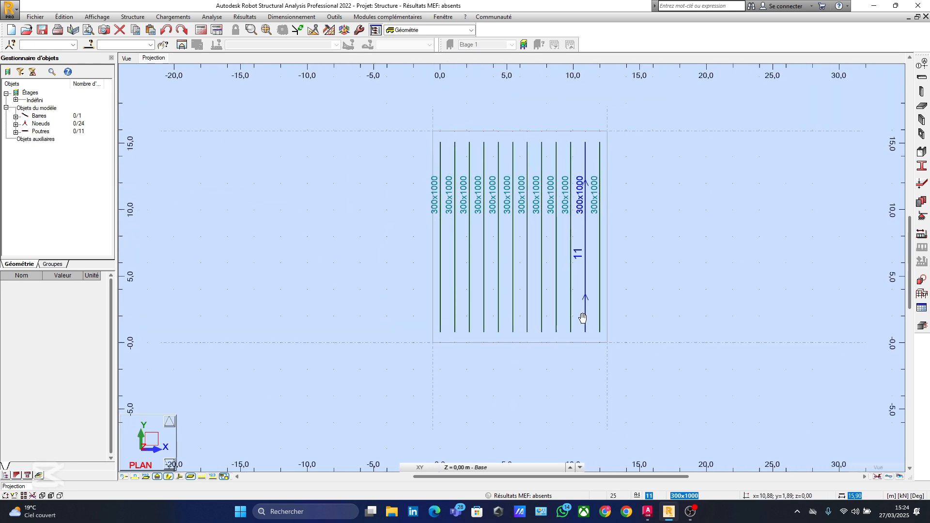
Draw a Poutre BA beam with section 300x800 along line 2 from line B to line M
click(921, 77)
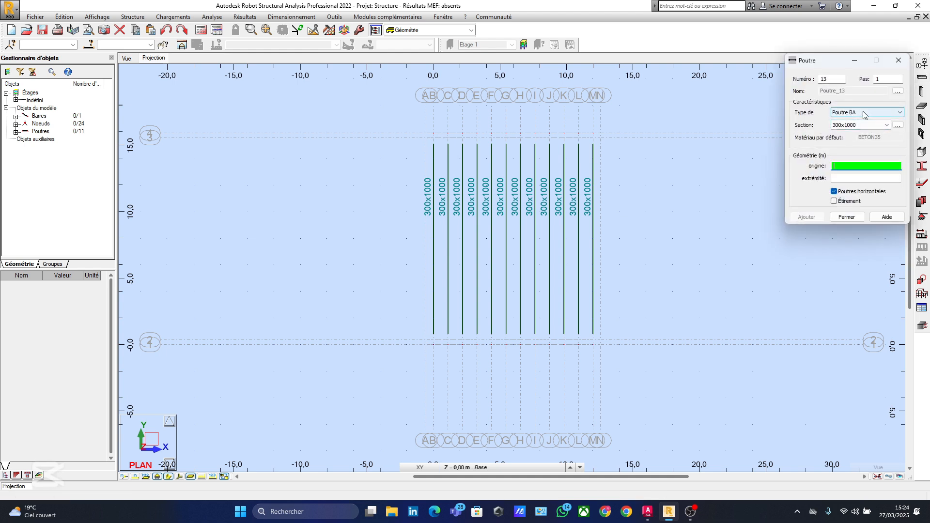
click(865, 125)
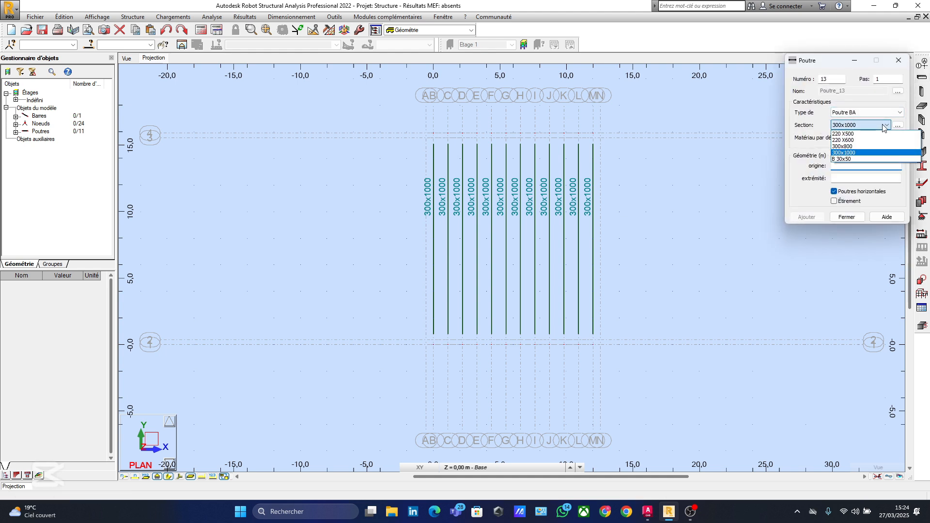
click(852, 146)
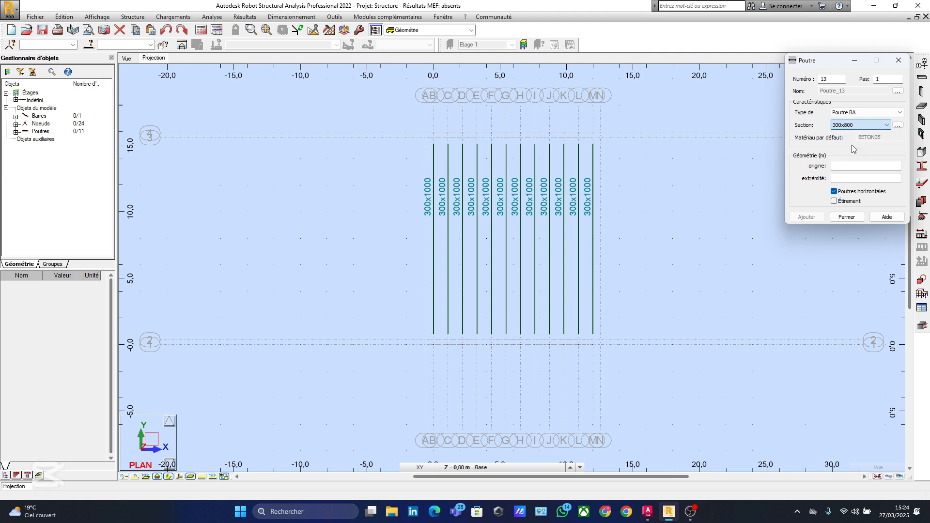
scroll(490, 335, up, 5)
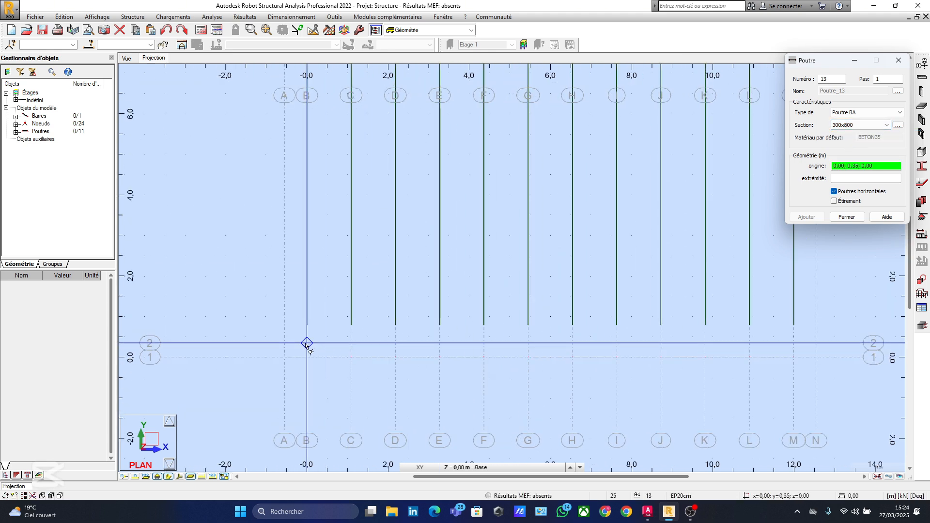
click(307, 344)
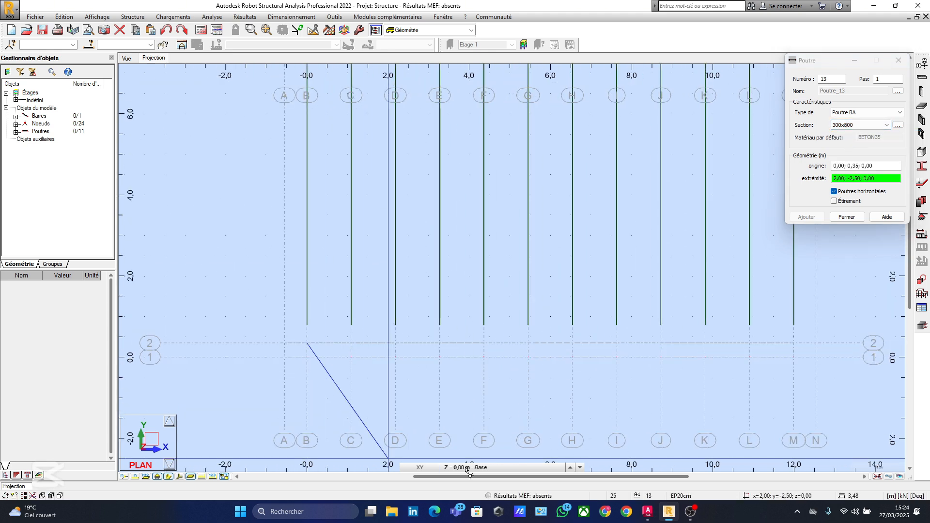
click(789, 346)
Draw another 300x800 beam along line 3 from line B to line M, and close the beam definition
scroll(451, 343, down, 3)
middle_drag(441, 268, 434, 387)
middle_drag(409, 222, 410, 301)
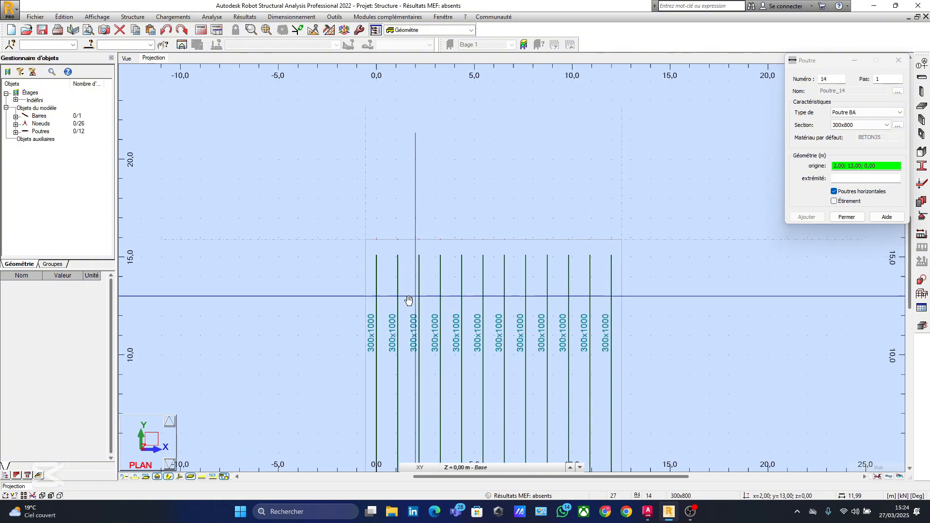
scroll(400, 259, up, 3)
click(354, 236)
middle_drag(561, 331, 369, 348)
click(619, 252)
scroll(600, 301, down, 2)
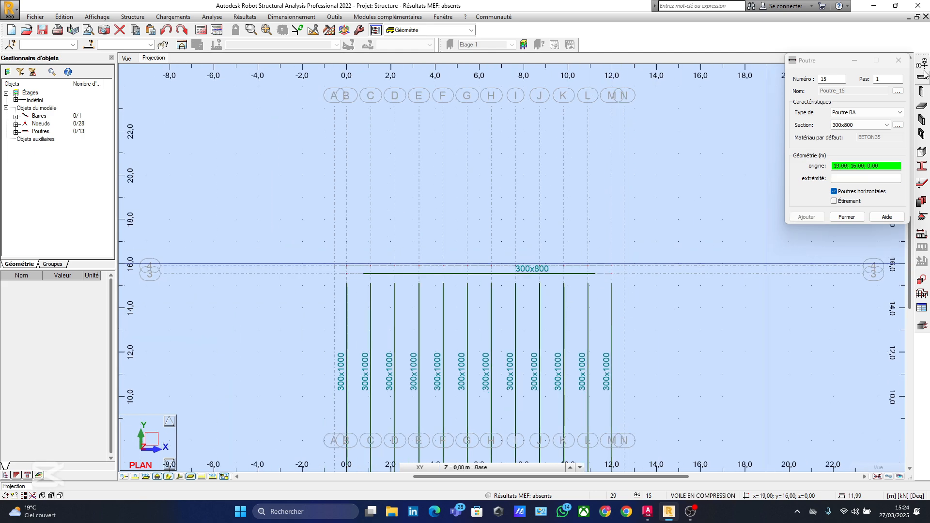
click(905, 61)
scroll(528, 272, down, 3)
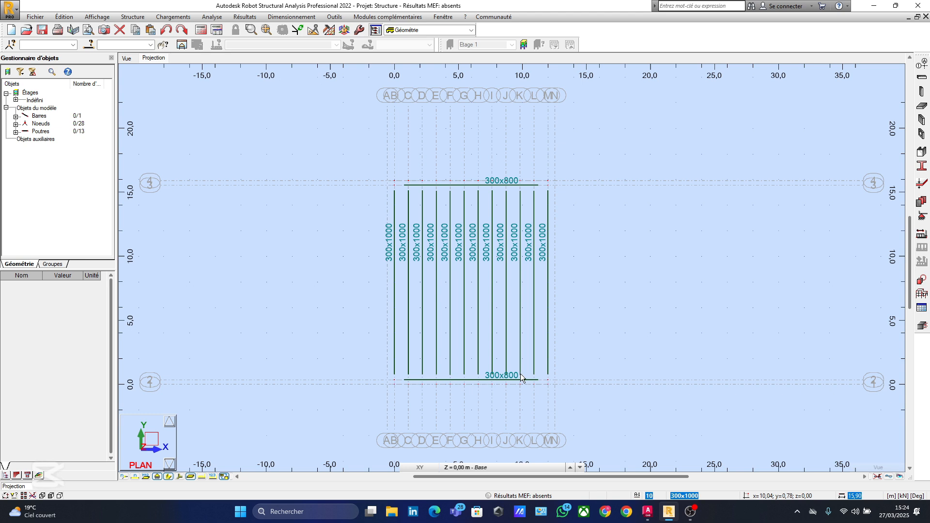
scroll(390, 300, up, 2)
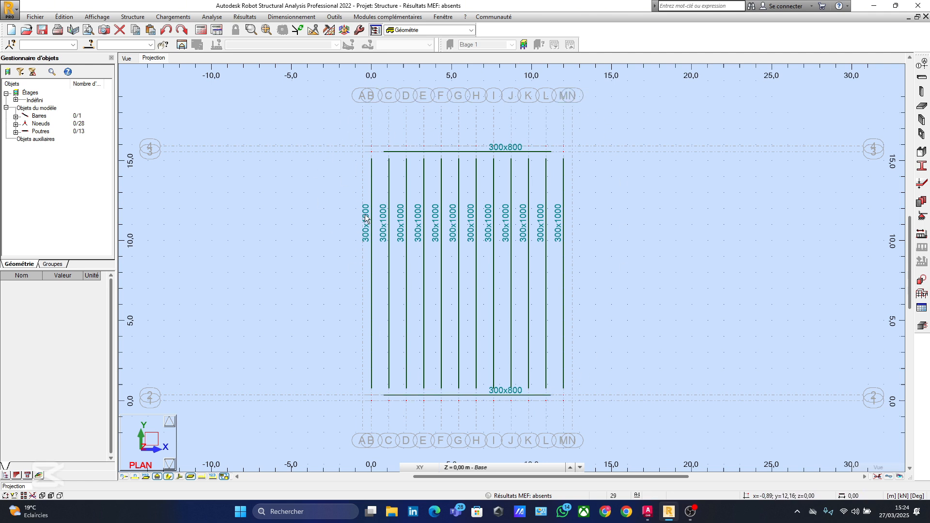
Draw a rectangular horizontal slab of thickness EP20cm with the tablier model, from lines A-4 through N-4 to N-1, and close the slab definition
click(921, 108)
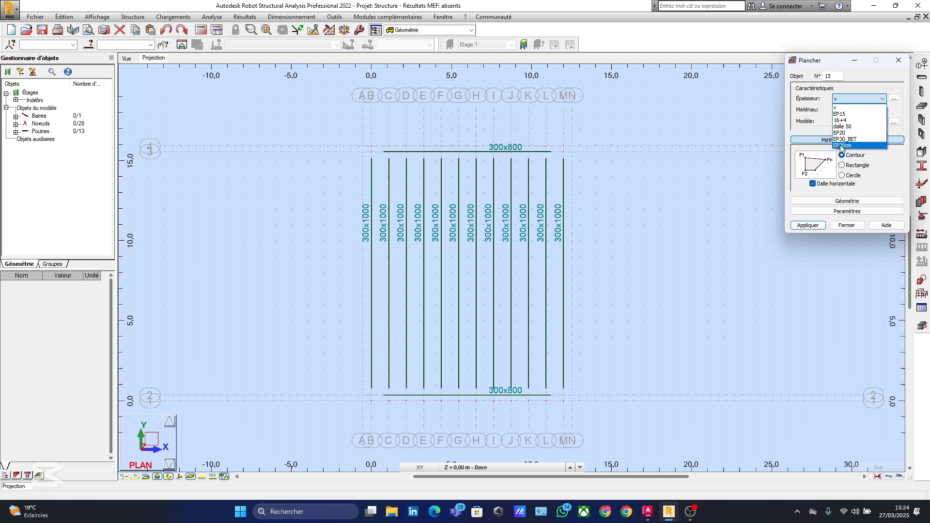
click(845, 146)
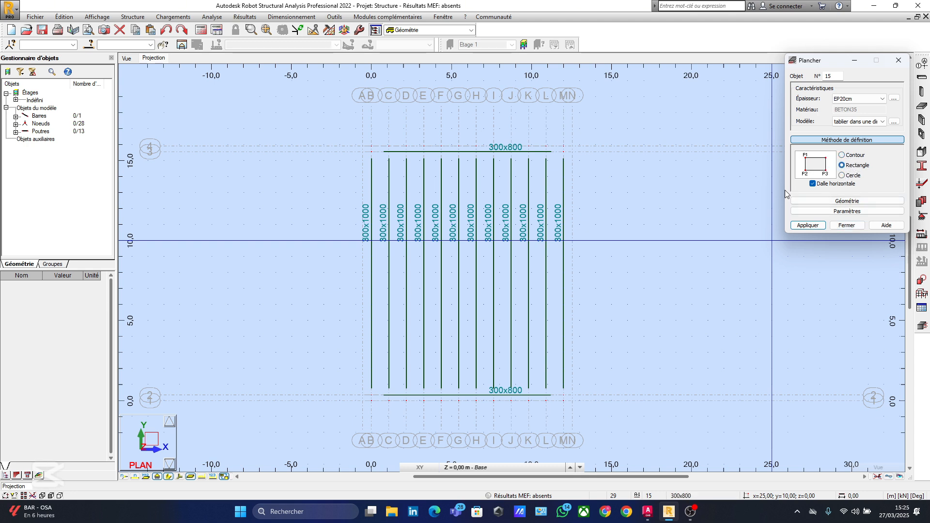
click(362, 146)
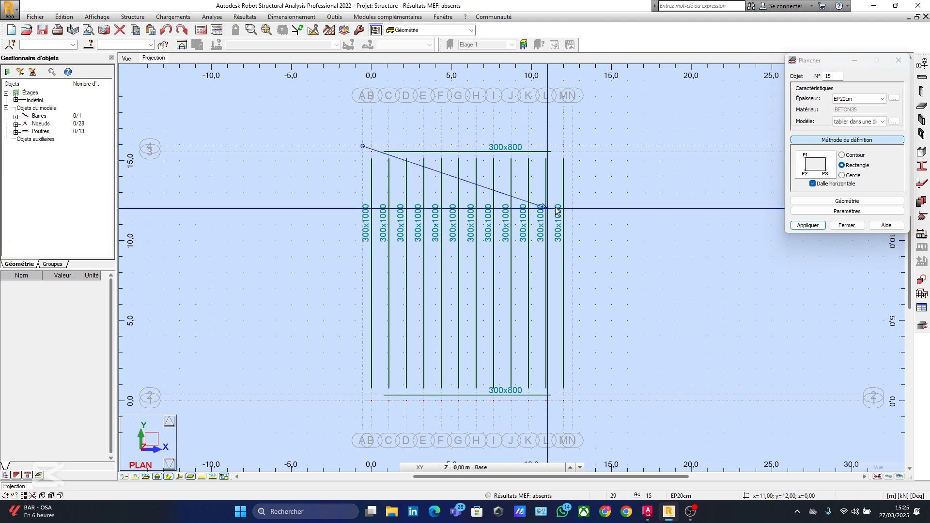
click(573, 146)
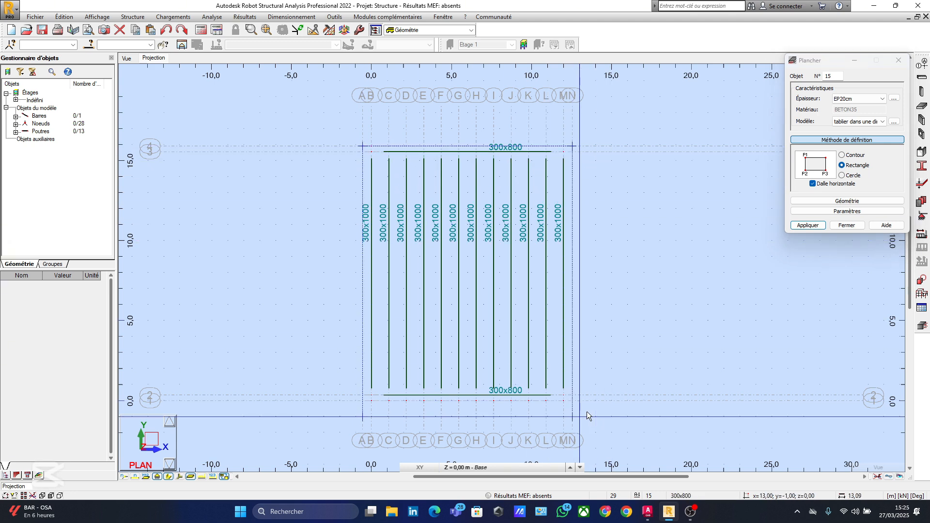
click(573, 401)
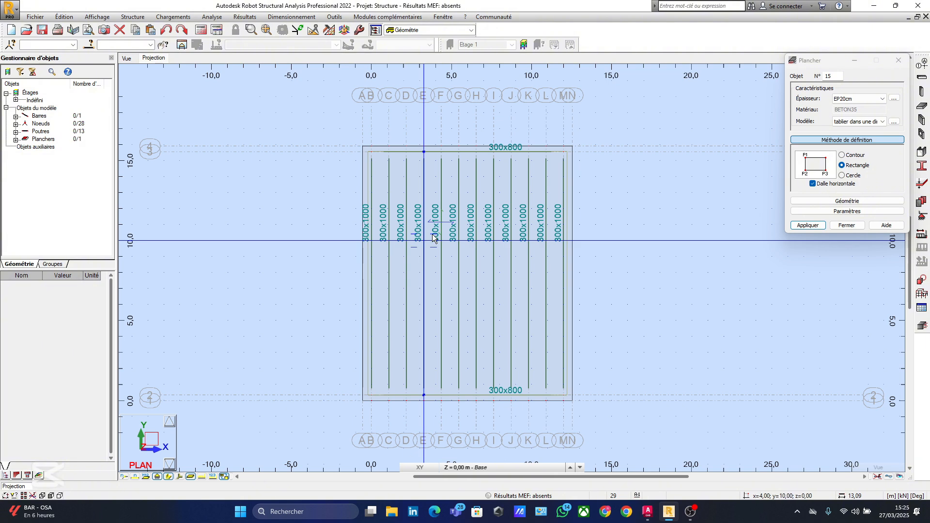
scroll(440, 240, up, 3)
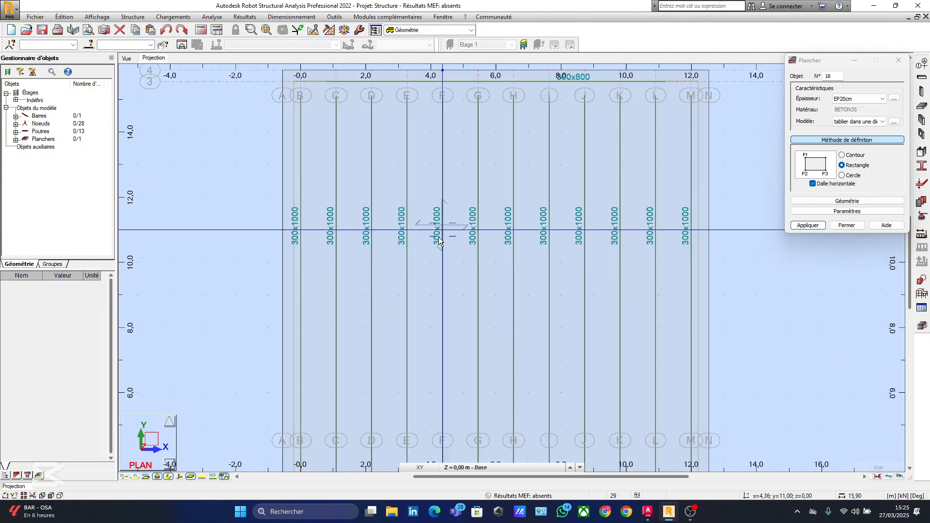
scroll(440, 240, up, 1)
scroll(436, 203, down, 5)
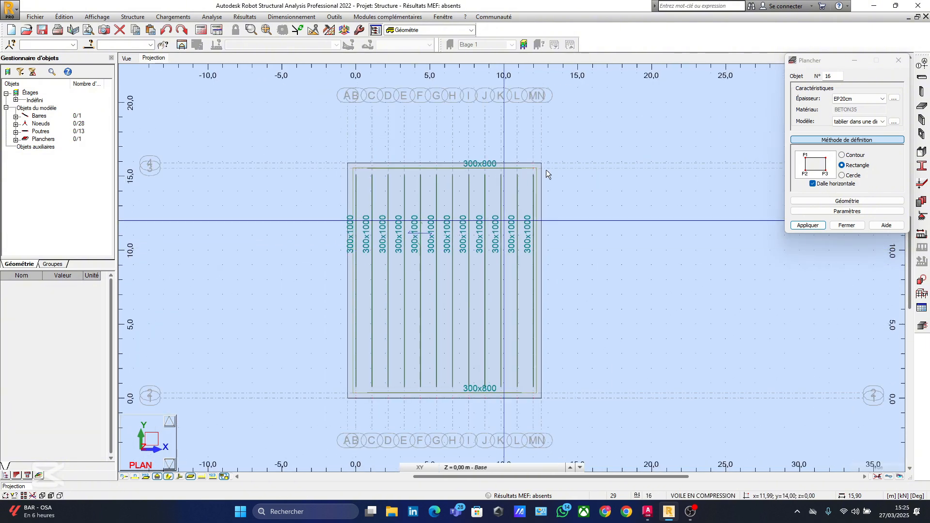
click(901, 61)
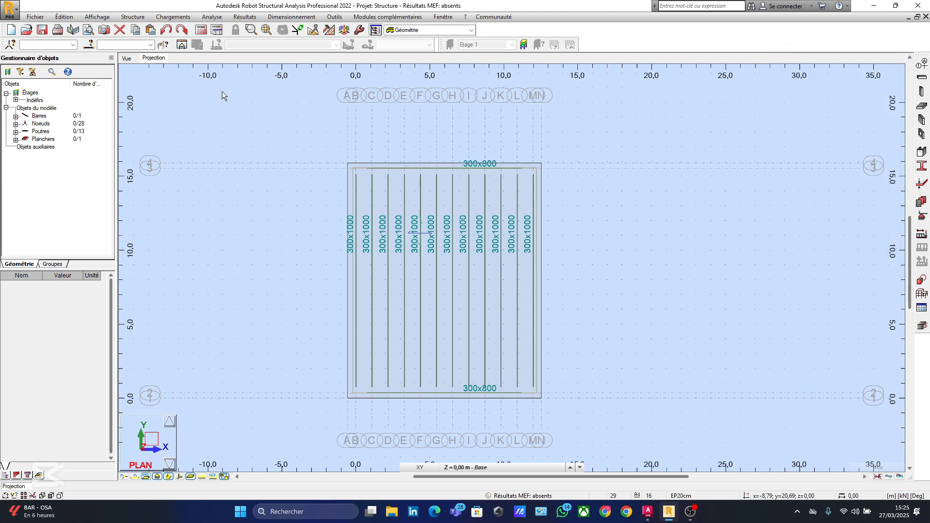
Show the whole deck in a 3D view and set its working level to Base (0,00 m)
click(129, 59)
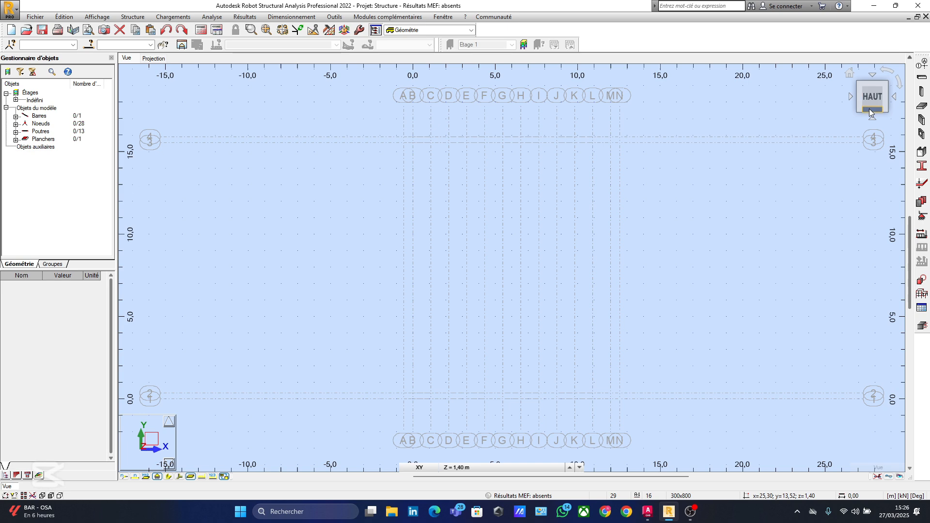
click(886, 113)
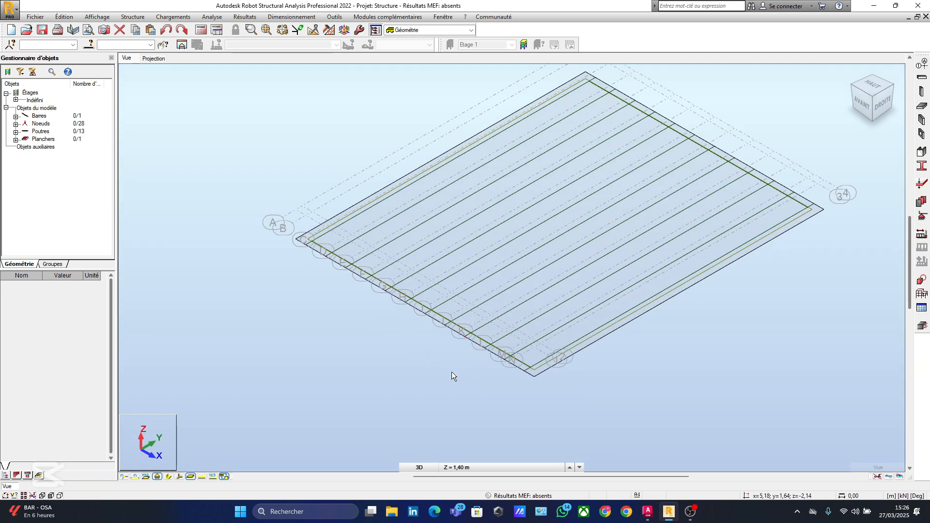
scroll(417, 324, down, 3)
click(467, 467)
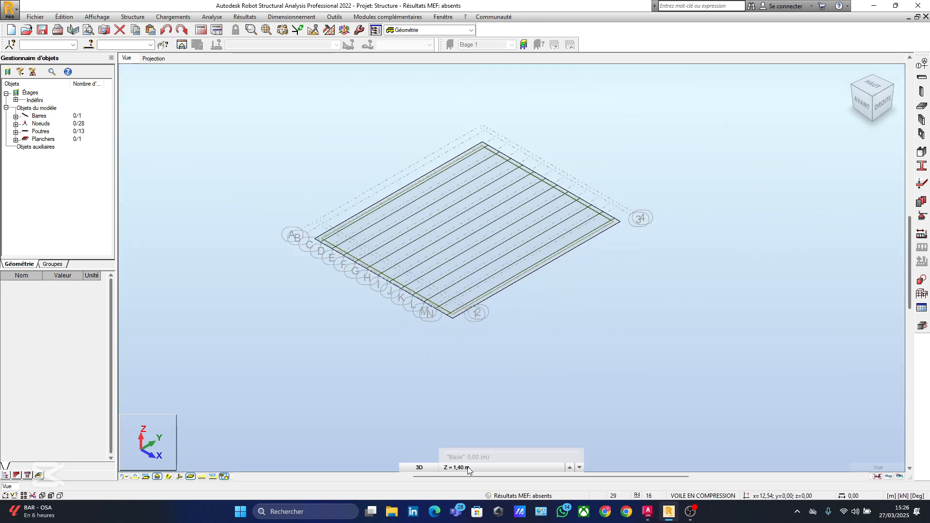
click(467, 457)
scroll(715, 318, up, 3)
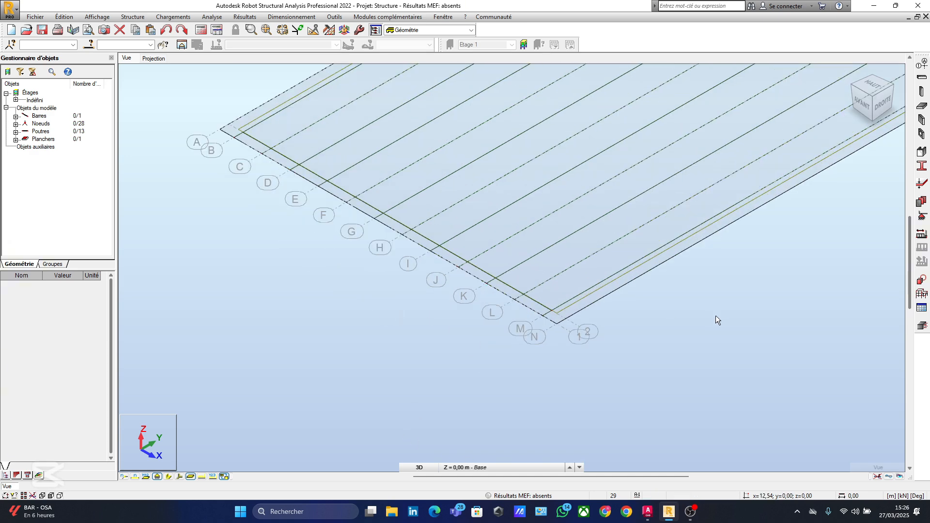
scroll(545, 326, down, 2)
scroll(557, 325, up, 3)
scroll(510, 226, down, 3)
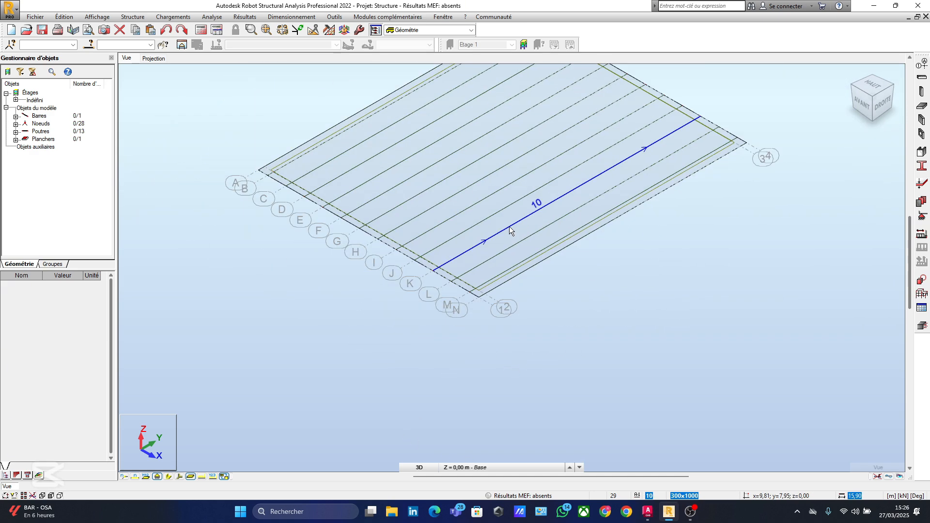
Display the beams' section shapes and rotate the 3D view to inspect the deck from its left side
click(167, 477)
scroll(498, 267, up, 2)
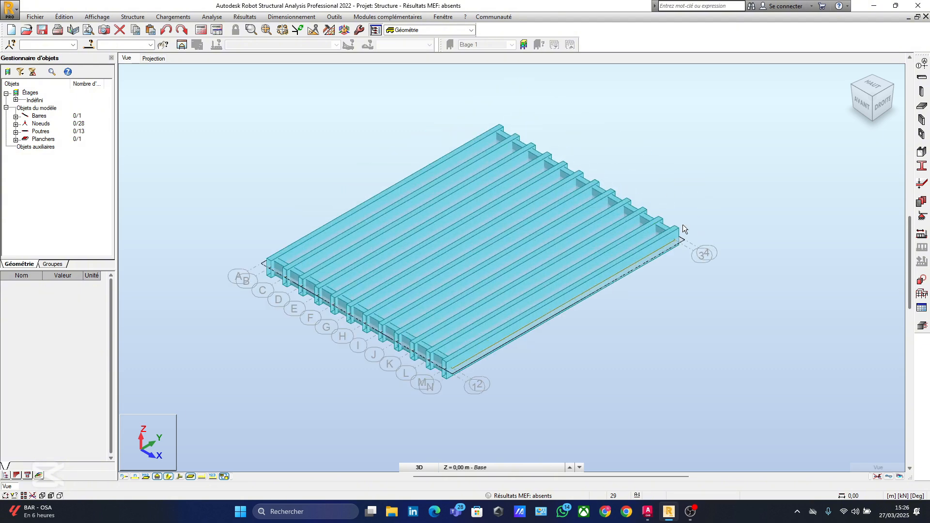
scroll(545, 280, down, 2)
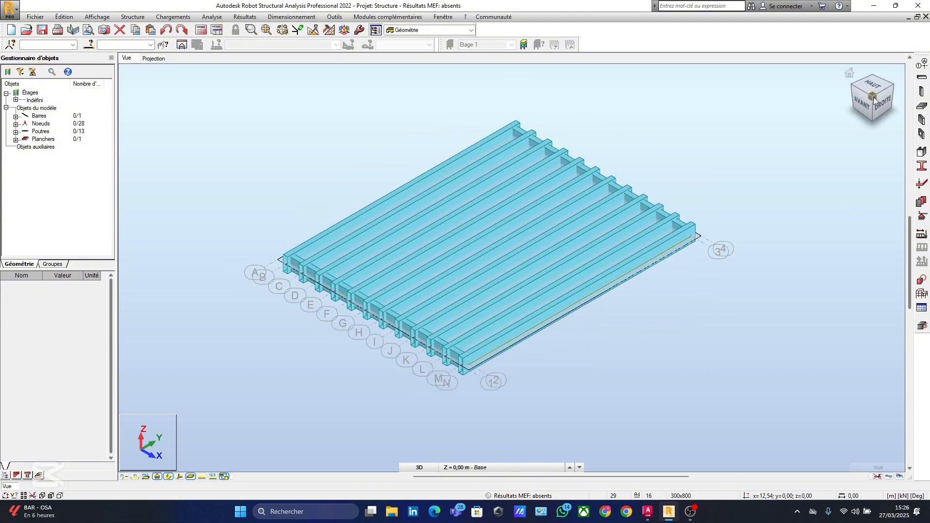
drag(873, 97, 805, 156)
scroll(361, 310, up, 4)
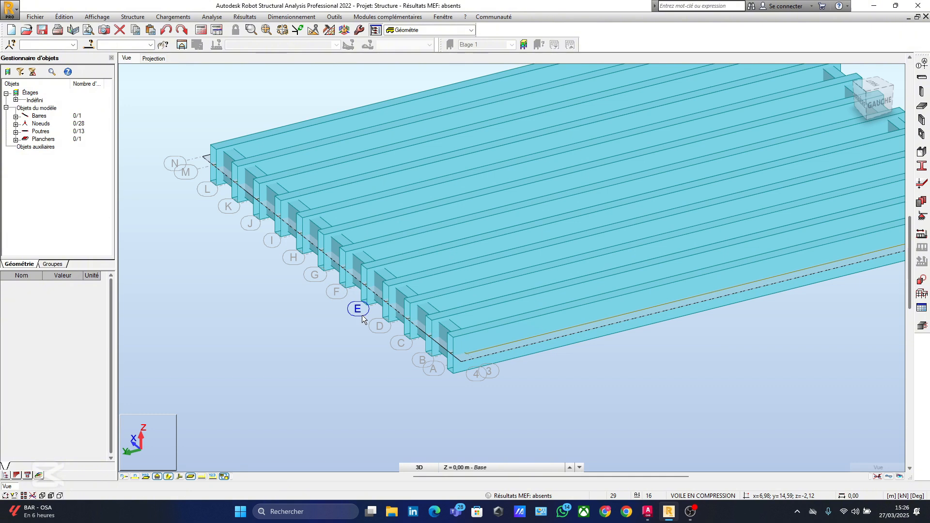
scroll(391, 314, down, 3)
scroll(436, 320, down, 2)
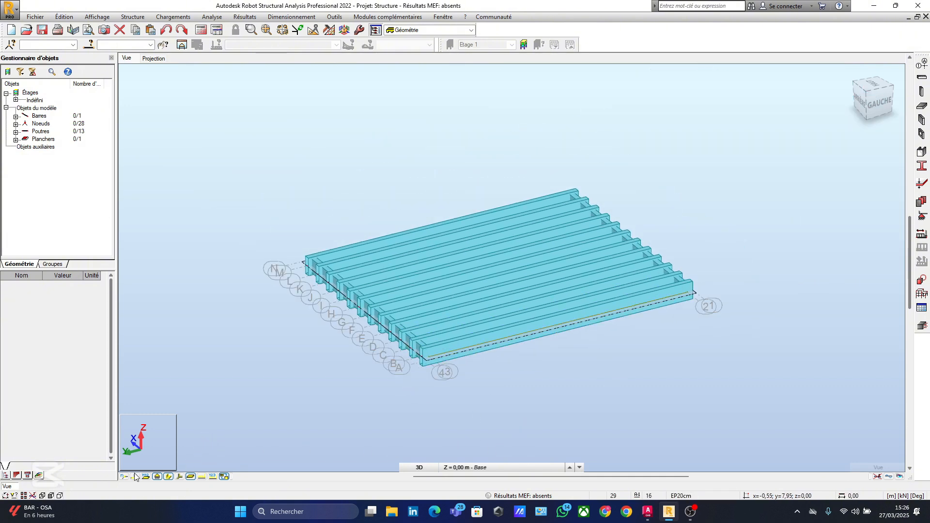
Turn on the colour legends for bar profiles and bar types in the display attributes, and apply them to the 3D view
right_click(211, 410)
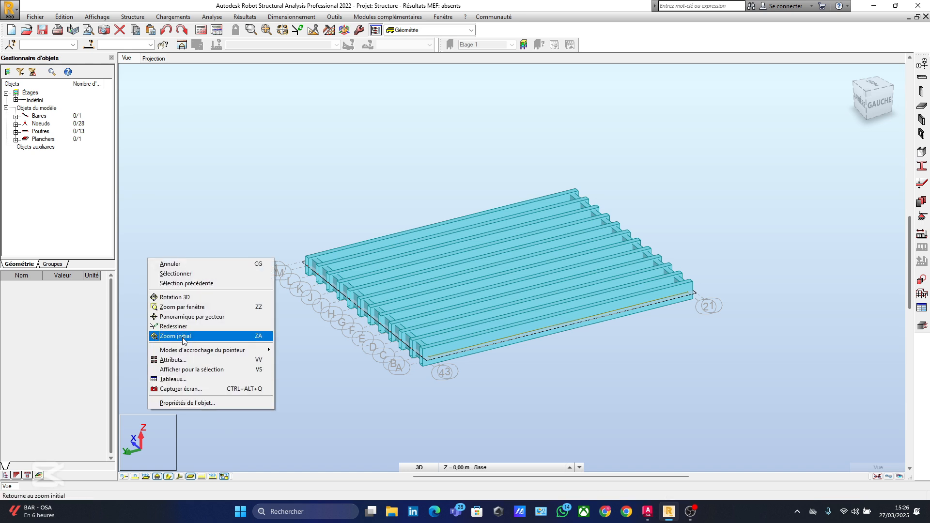
click(172, 359)
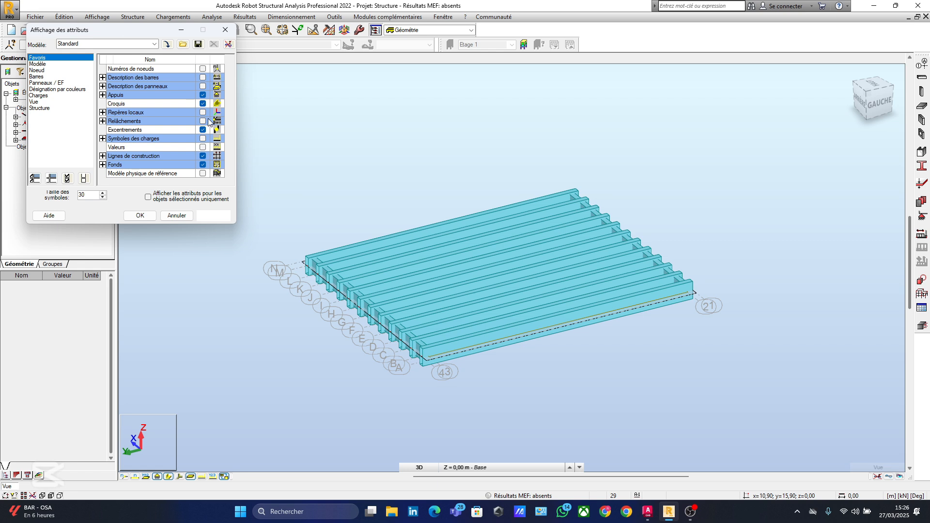
drag(54, 33, 170, 106)
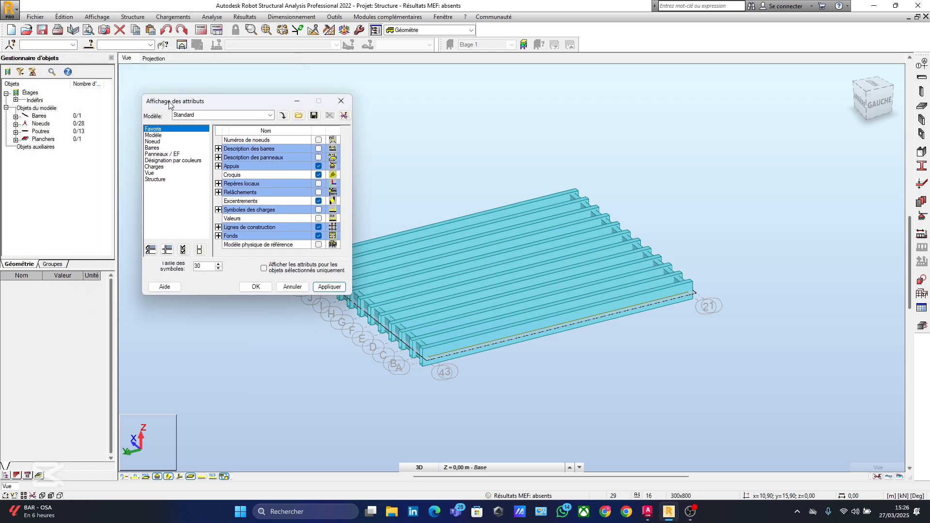
click(159, 136)
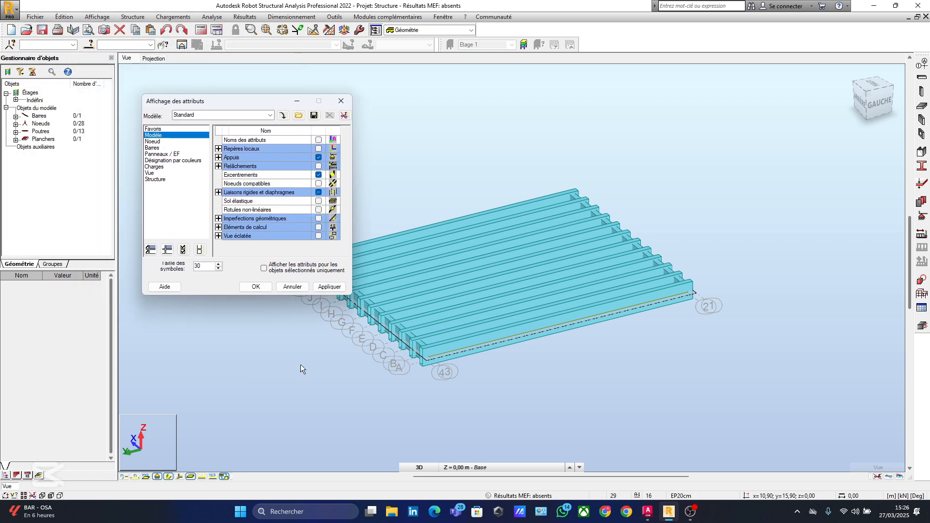
click(153, 148)
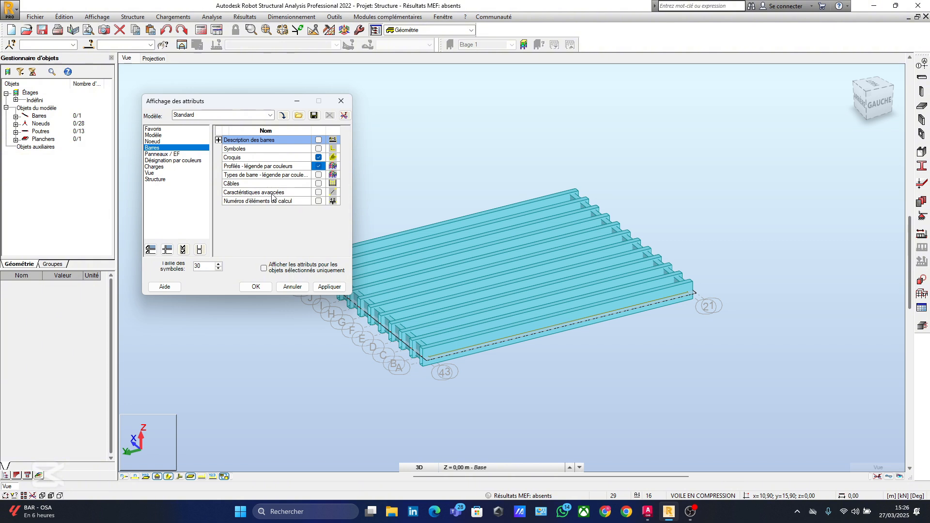
click(318, 175)
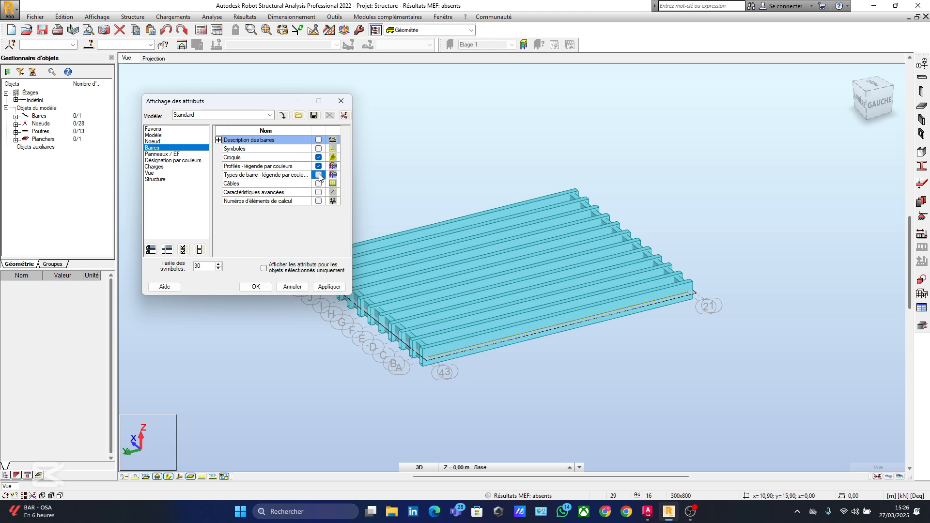
click(328, 287)
middle_drag(426, 369, 508, 419)
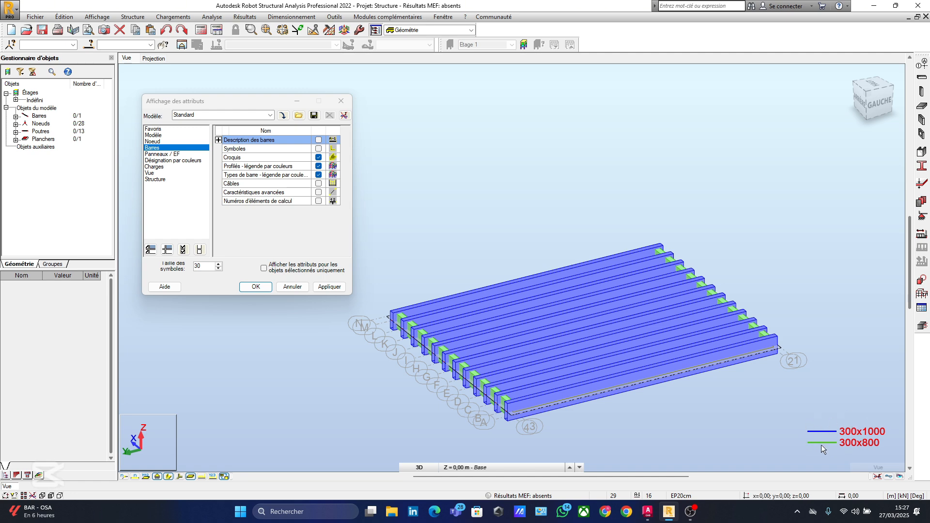
Turn on the panel thickness display (Epaisseur des panneaux) in the display attributes, apply it to the 3D view and close the settings
scroll(418, 364, up, 3)
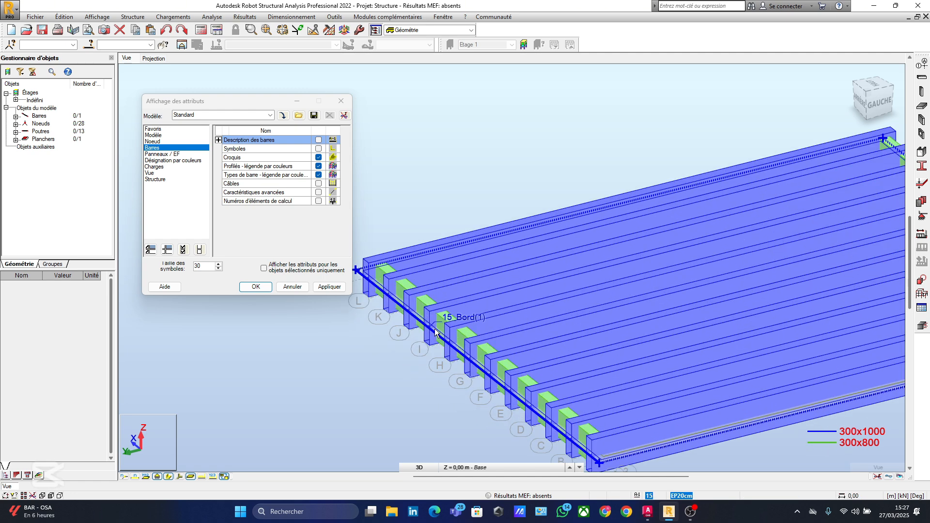
scroll(430, 330, down, 3)
scroll(514, 406, up, 3)
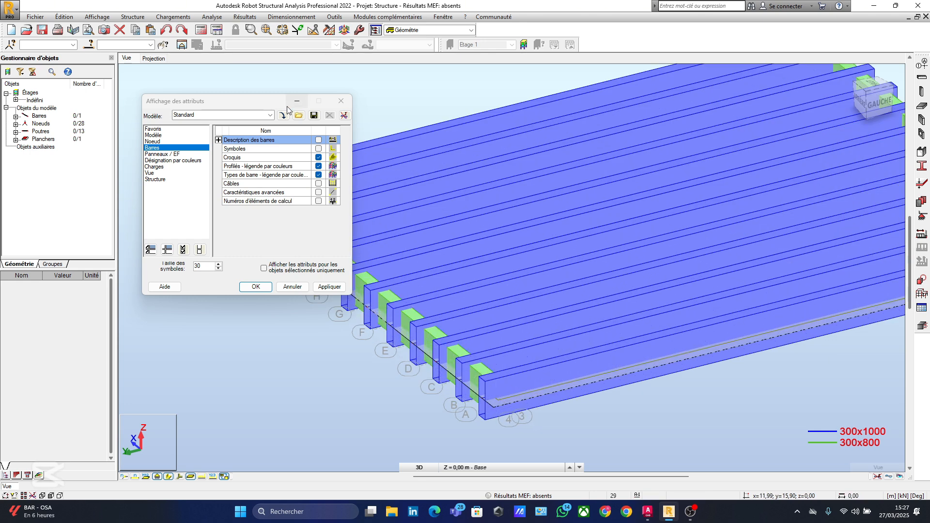
click(153, 154)
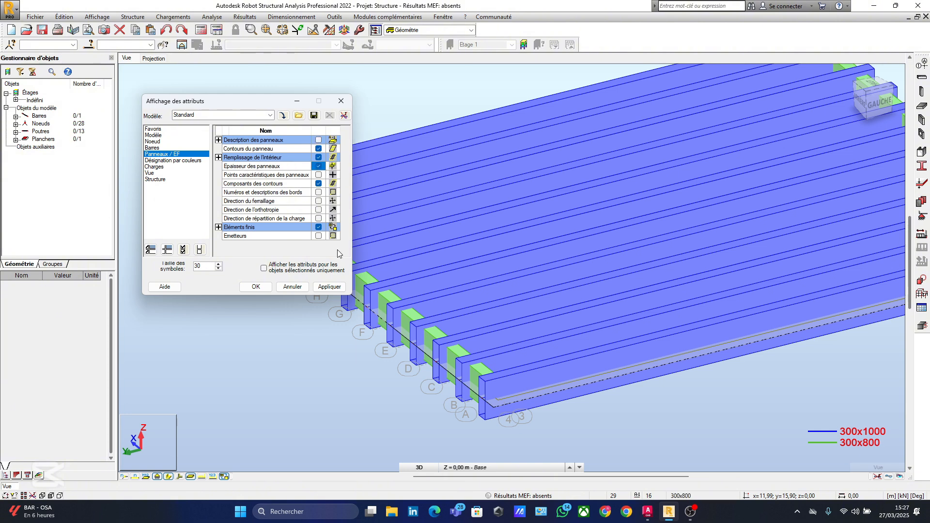
click(329, 287)
click(256, 287)
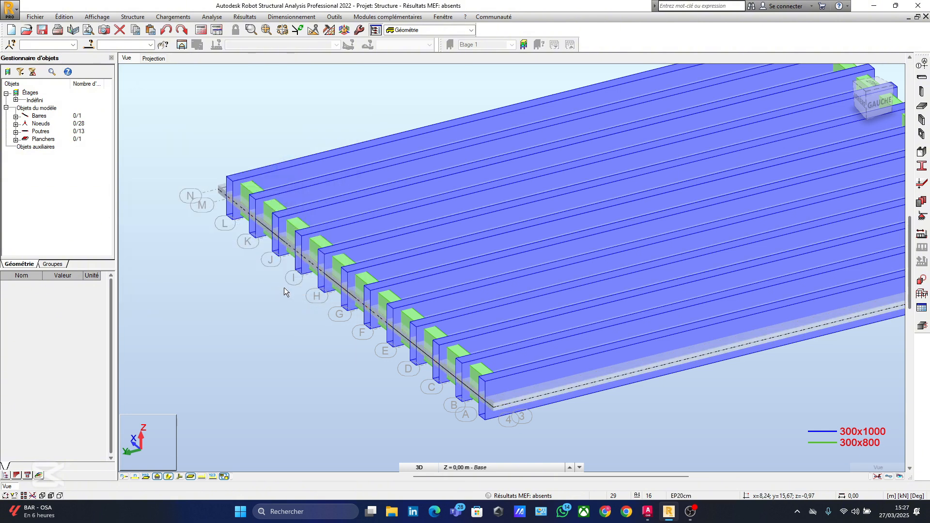
Examine the slab thickness against the main and transverse beams from the front-right and rear-left sides of the deck
scroll(290, 300, down, 3)
scroll(321, 354, up, 6)
scroll(321, 354, down, 8)
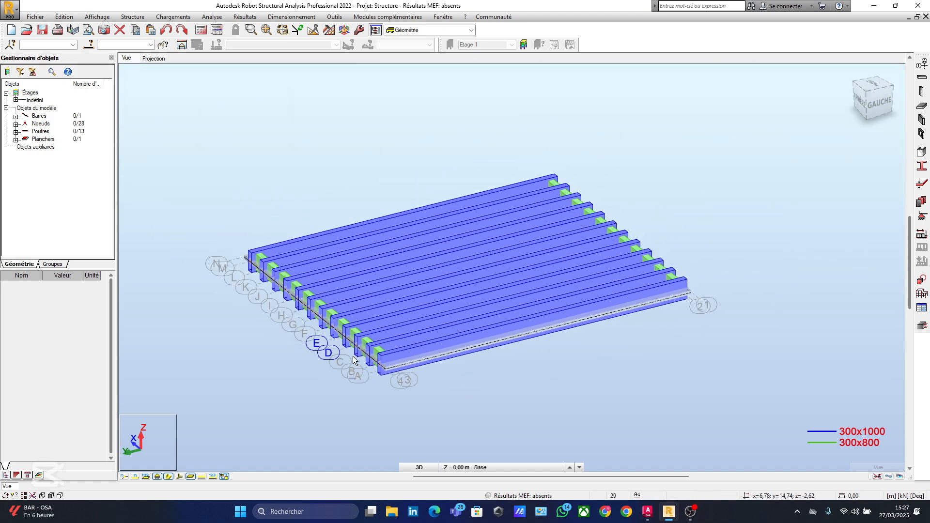
click(866, 92)
drag(867, 97, 862, 59)
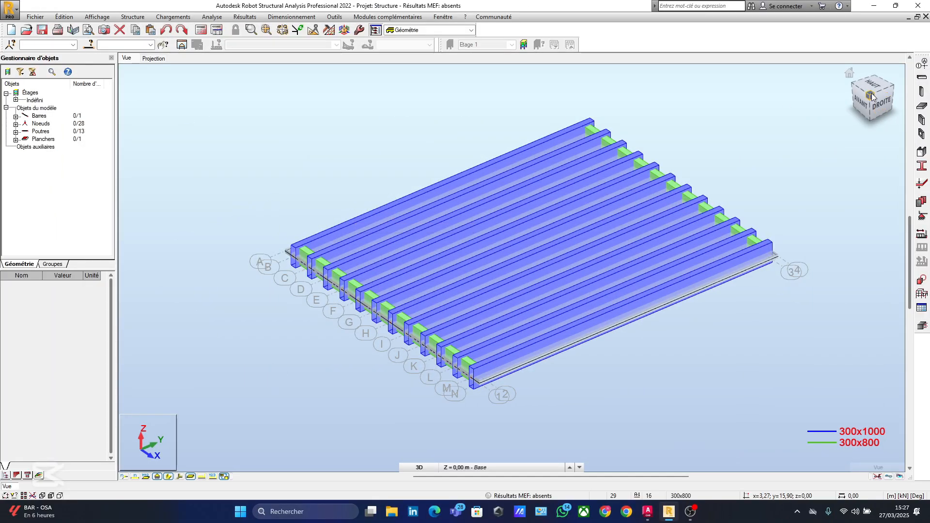
drag(872, 97, 799, 91)
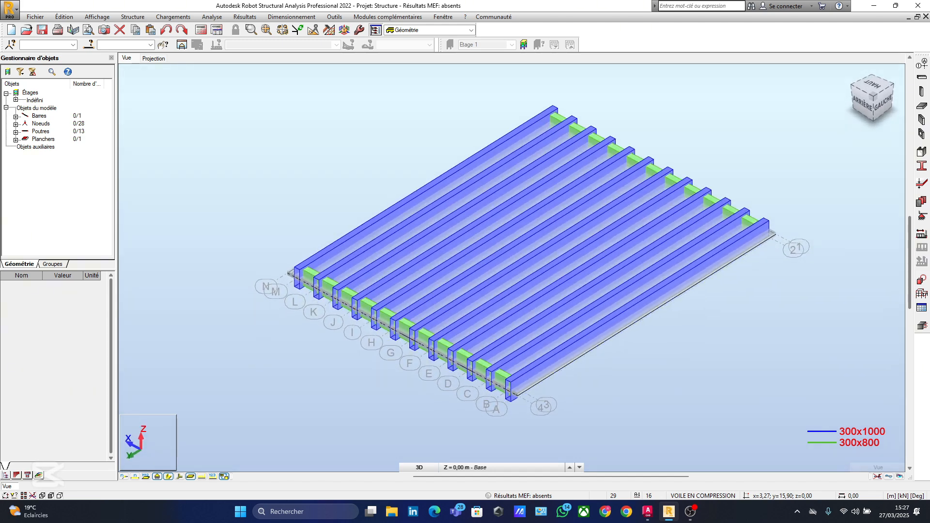
scroll(528, 237, up, 2)
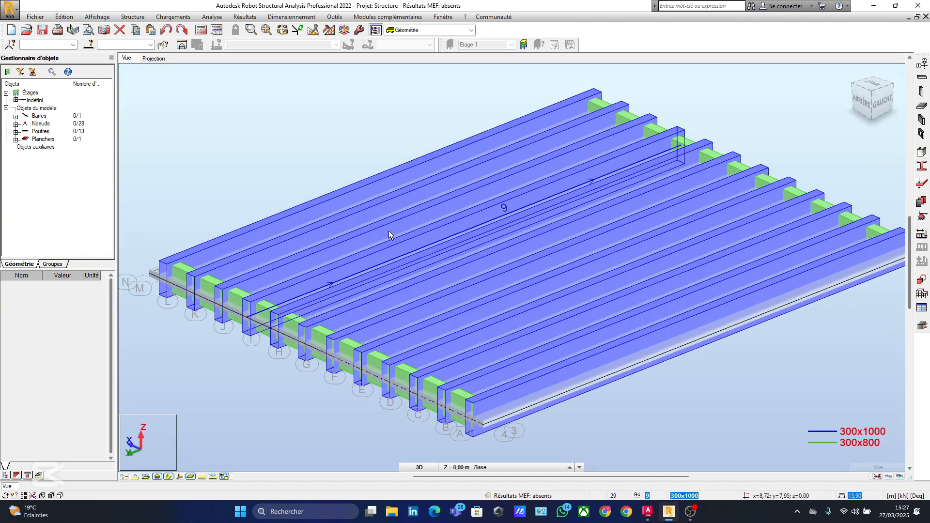
scroll(388, 231, down, 3)
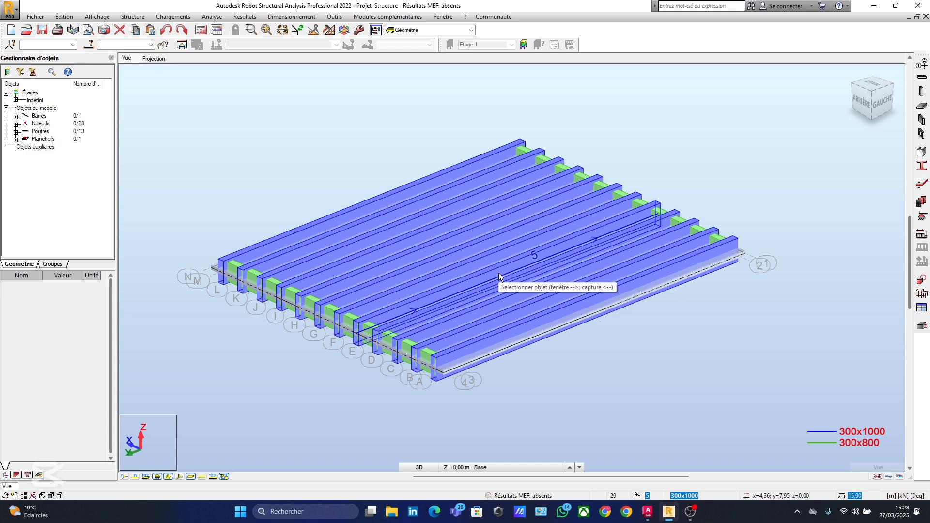
scroll(338, 152, up, 2)
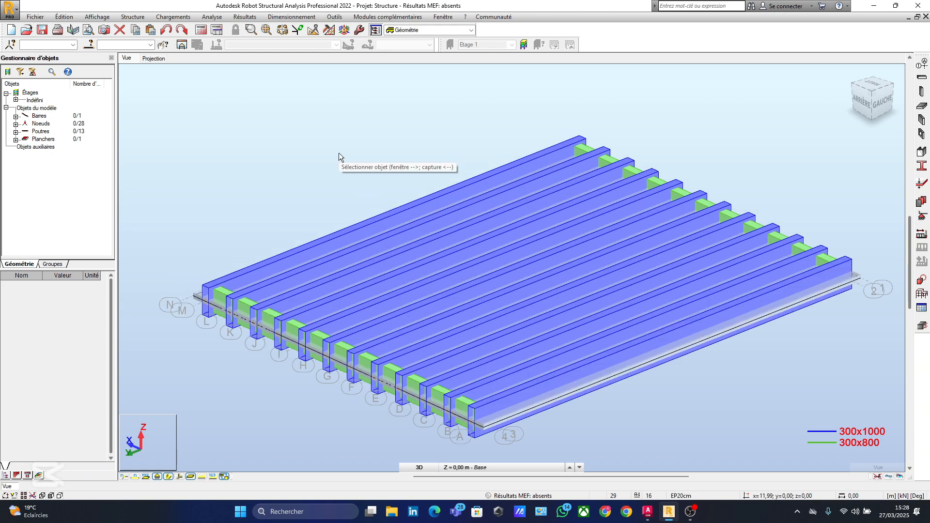